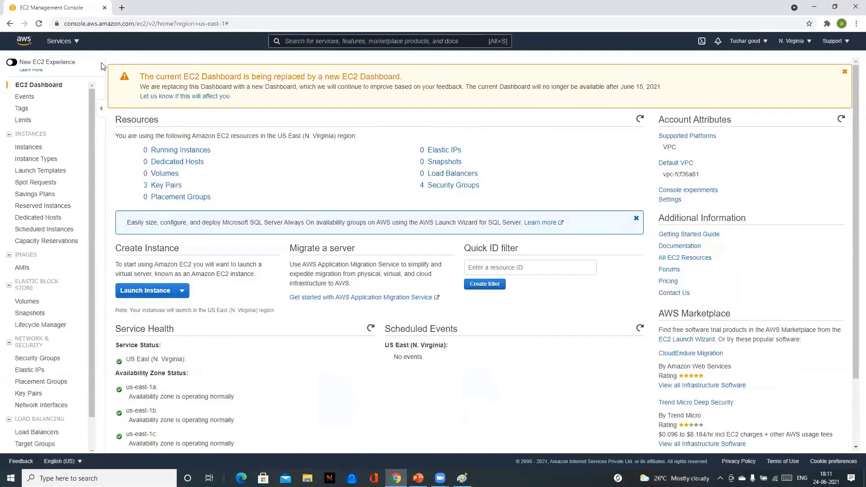
Step: Look through the full list of AWS services, examining the Compute, Storage and Database categories
left_click(77, 48)
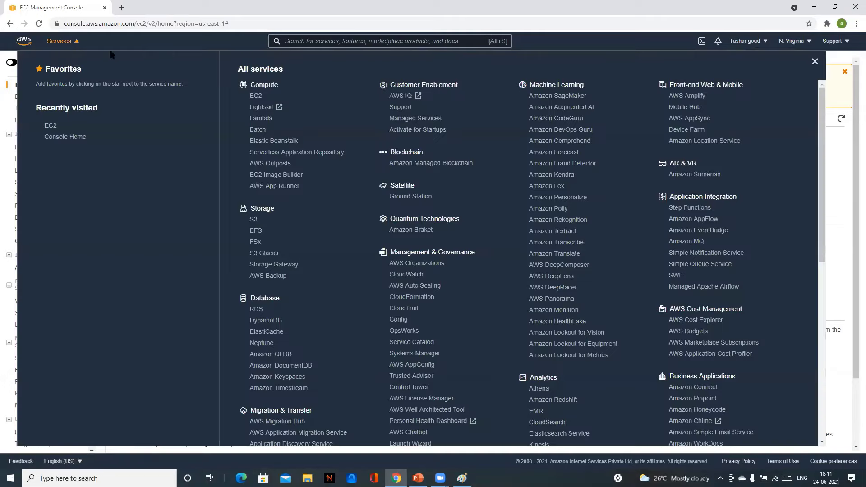
scroll(420, 365, "down", 6)
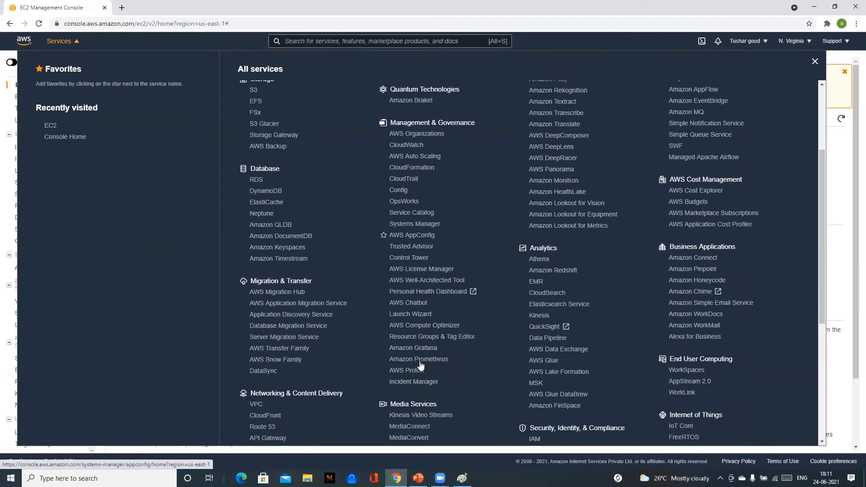
scroll(420, 365, "up", 7)
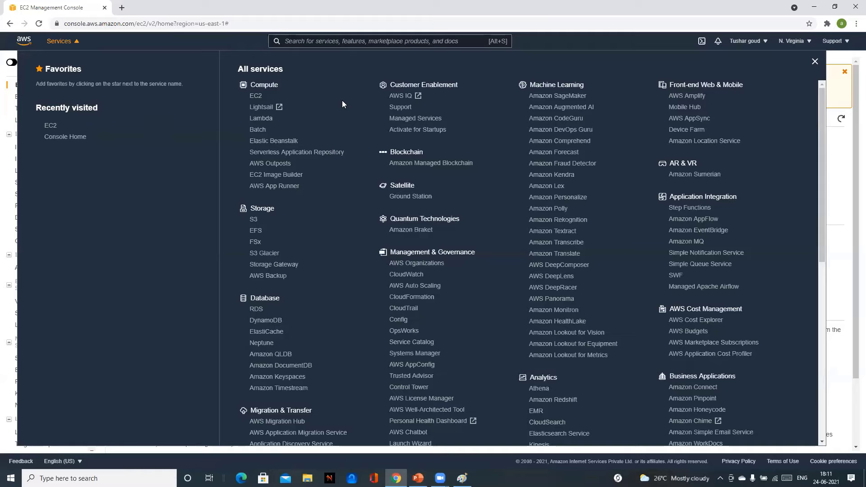
mouse_move(343, 96)
left_click_drag(248, 84, 256, 85)
left_click_drag(278, 209, 254, 209)
left_click_drag(295, 308, 252, 298)
scroll(317, 276, "down", 1)
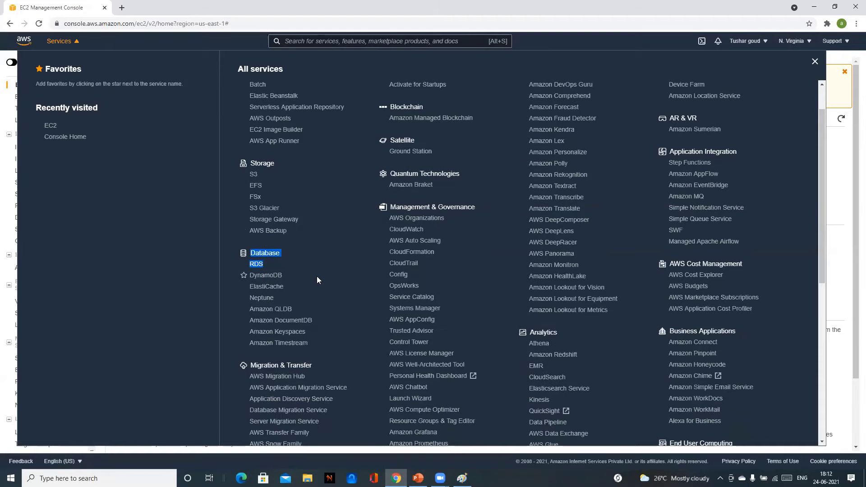
scroll(308, 287, "up", 1)
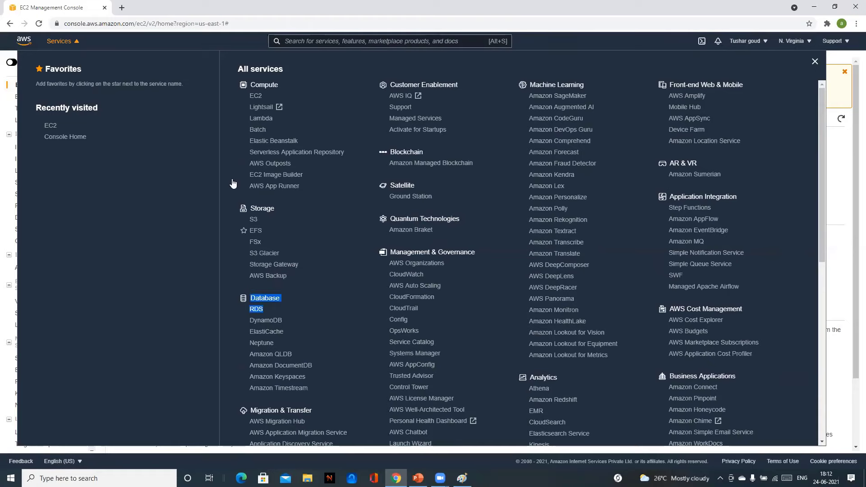
left_click(78, 43)
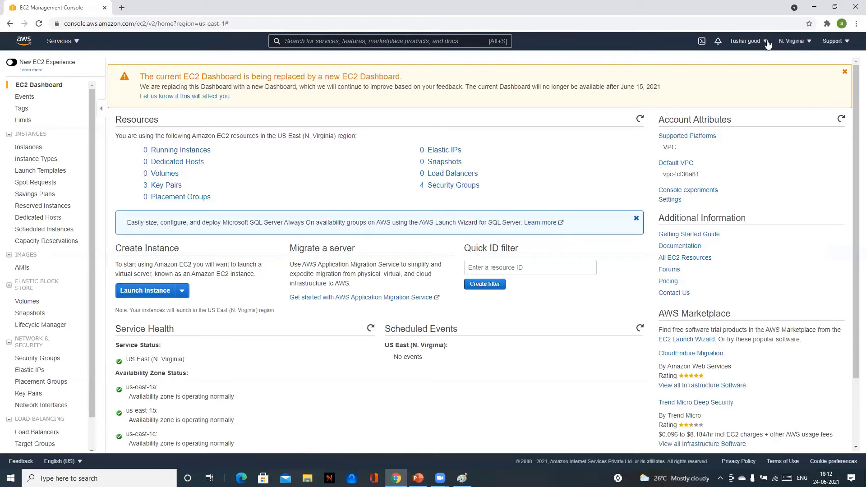
Step: Review the available AWS regions and choose US East (N. Virginia) us-east-1
left_click(807, 45)
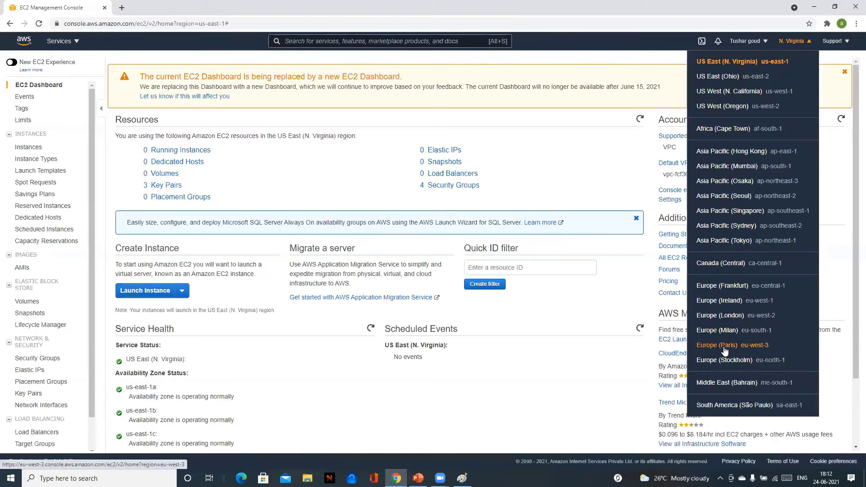
left_click(806, 45)
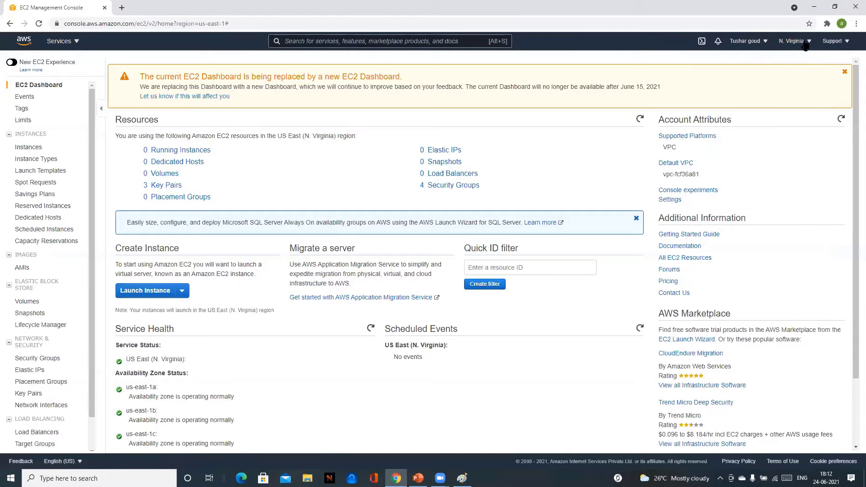
left_click(805, 47)
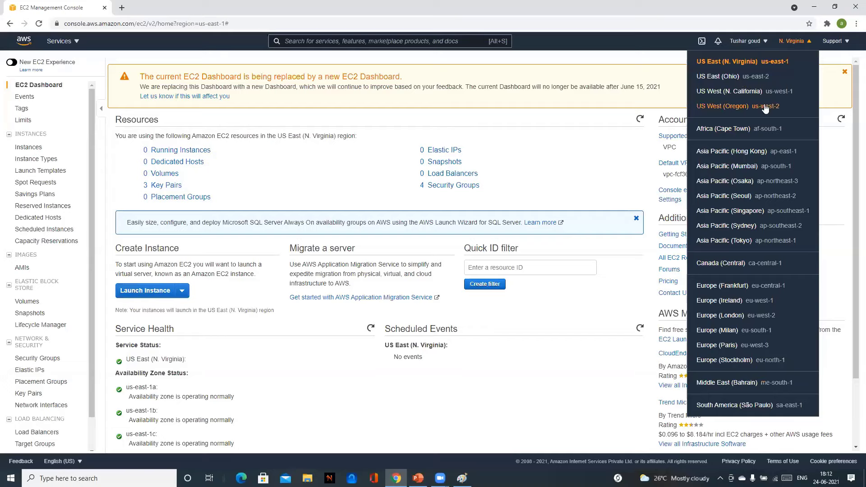
left_click(749, 64)
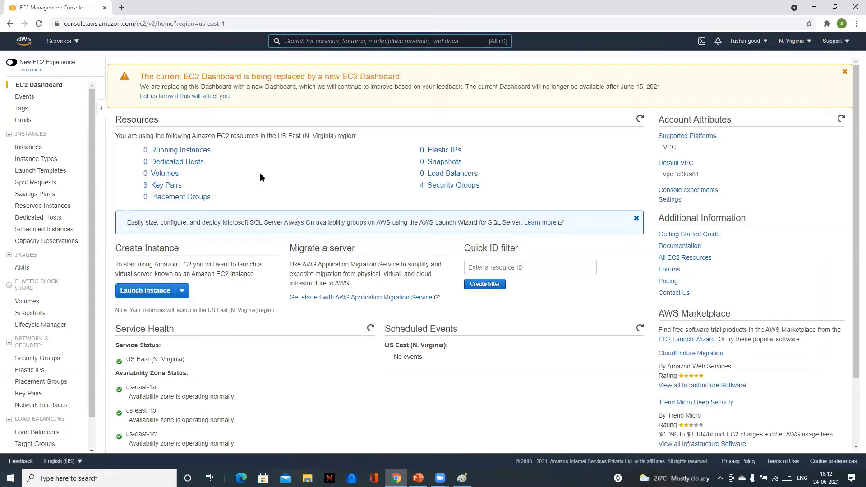
Step: Examine the Running Instances and Dedicated Hosts entries among the EC2 resources
left_click_drag(209, 165, 148, 152)
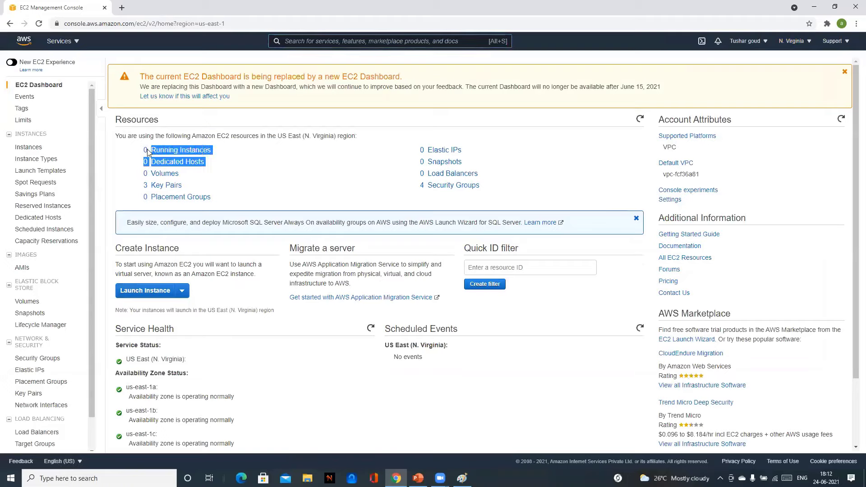
left_click(314, 155)
left_click_drag(206, 164, 151, 150)
left_click(298, 175)
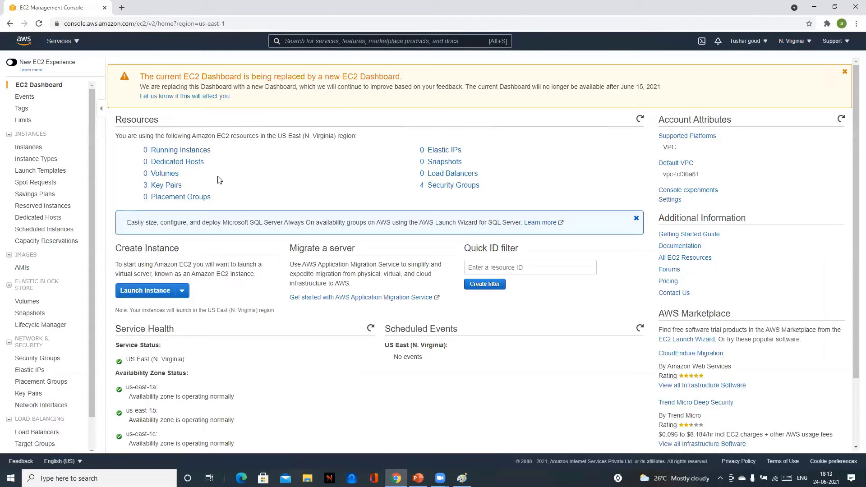
left_click_drag(205, 163, 151, 150)
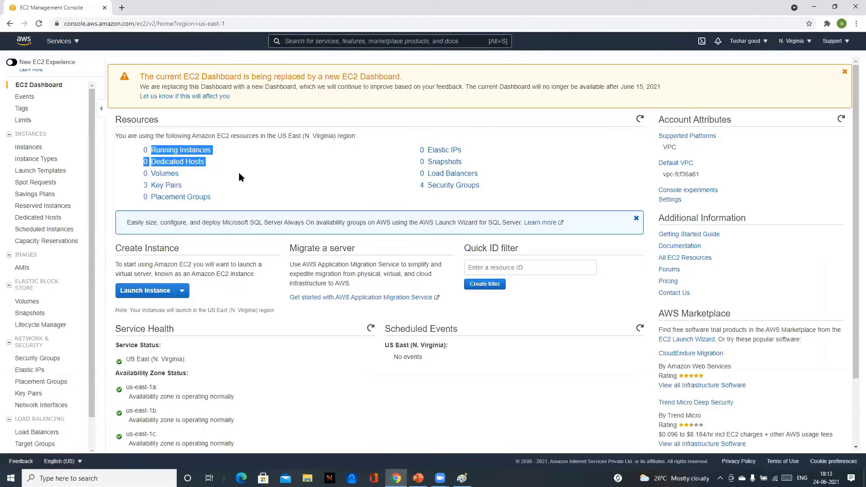
left_click(294, 171)
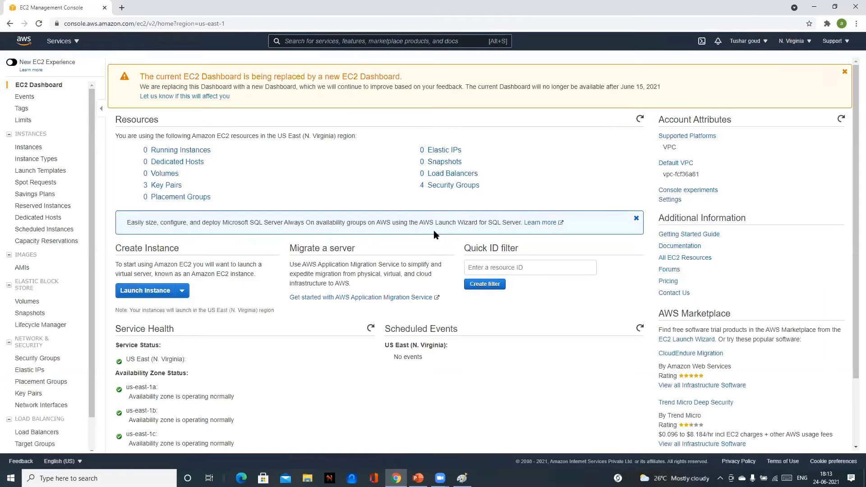
Step: Switch to Paint and add the text heading "FIRST TASK" near the canvas's upper edge
left_click(462, 478)
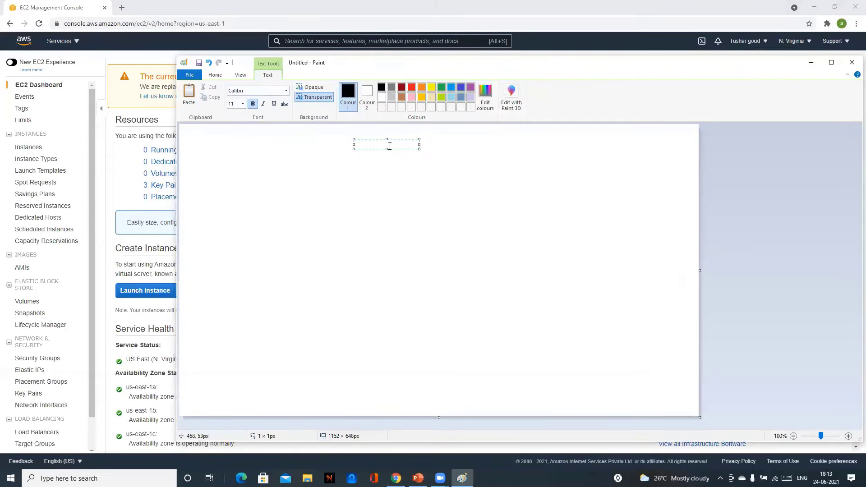
key("Caps_Lock")
type("FIRST TASK")
left_click(416, 160)
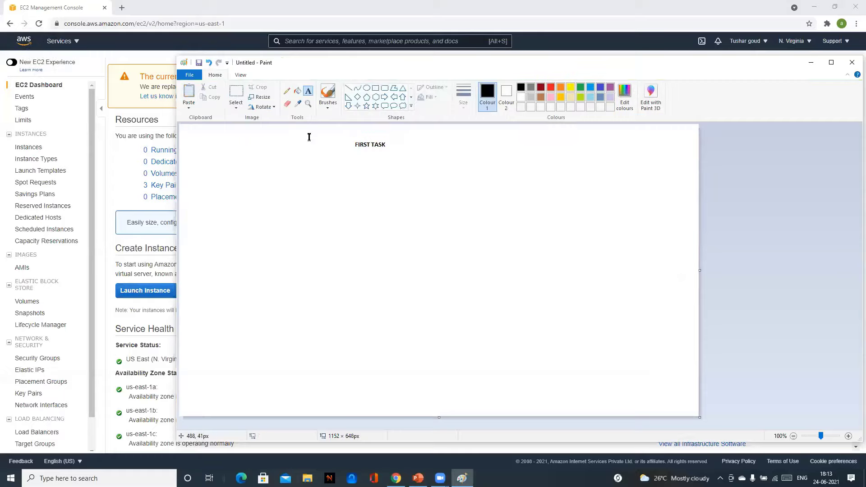
Step: Add the text "CREATE A SERVER" in capitals just below the "FIRST TASK" heading
left_click(359, 160)
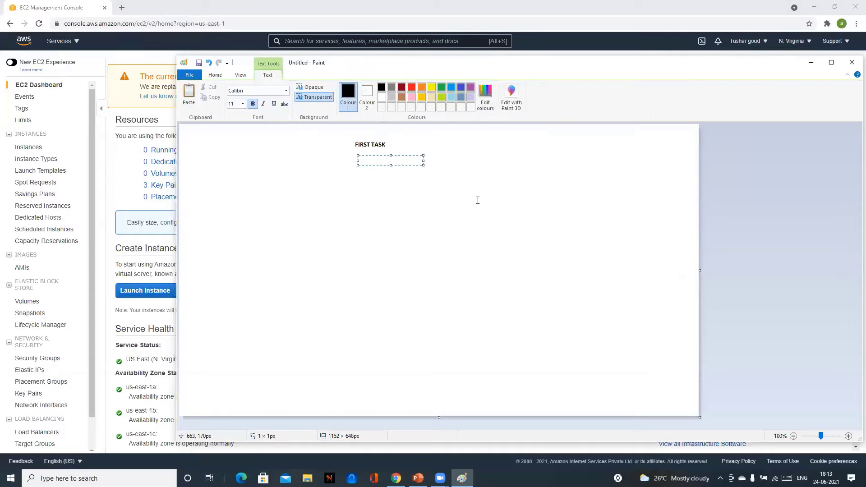
key("Caps_Lock")
type("cre")
key("BackSpace")
key("BackSpace")
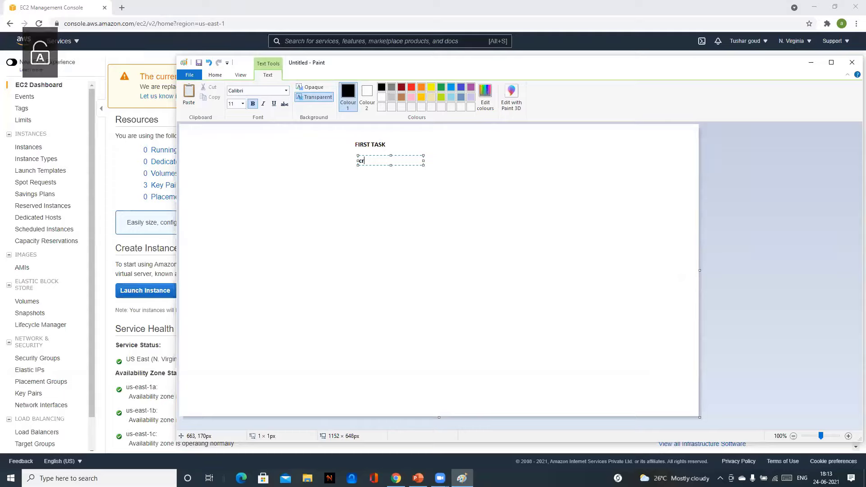
key("BackSpace")
key("Caps_Lock")
type("CREA")
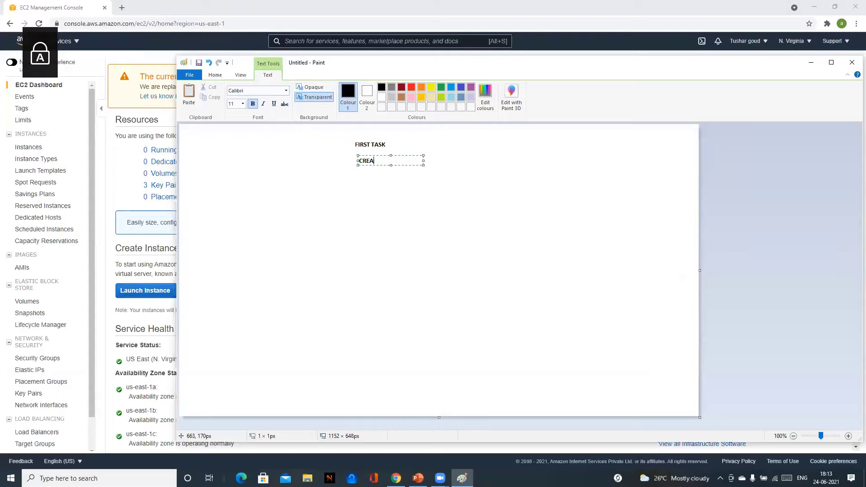
type("TE A SERVER")
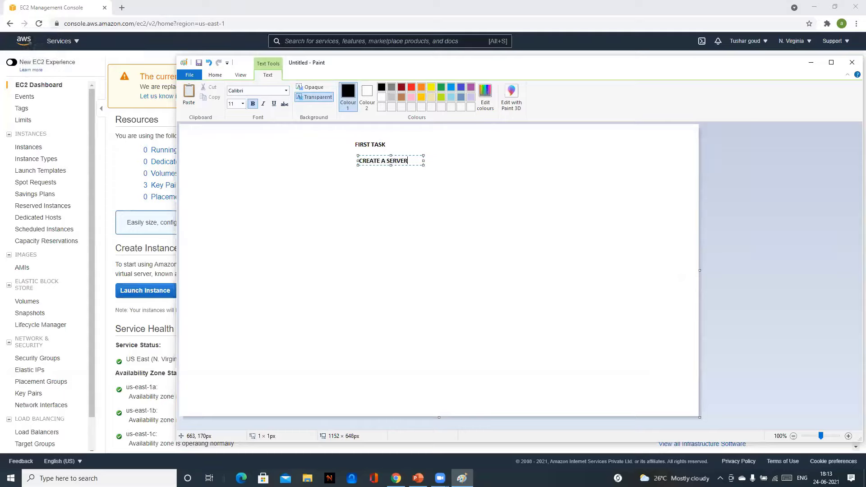
left_click(514, 216)
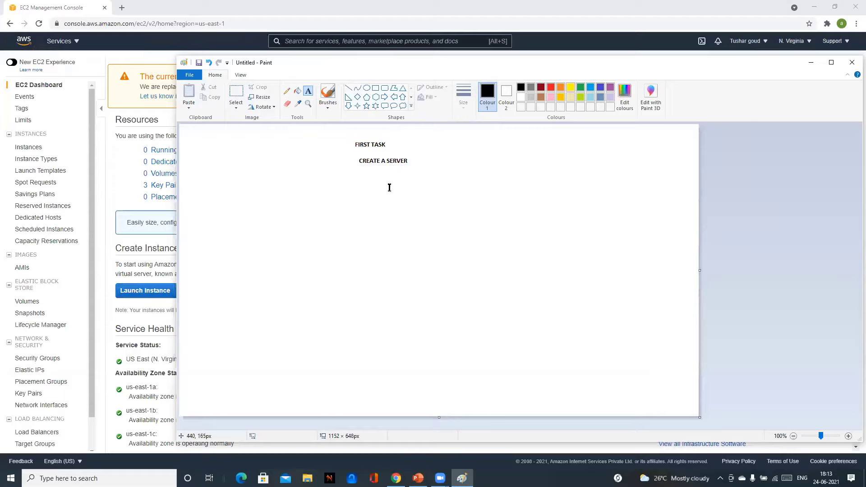
Step: Return to the EC2 dashboard in the browser and start launching a new instance
left_click(810, 63)
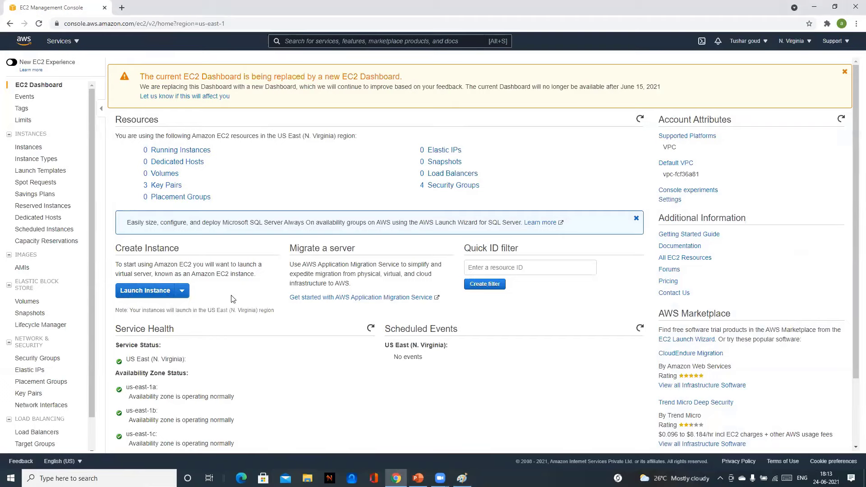
left_click_drag(122, 215, 110, 276)
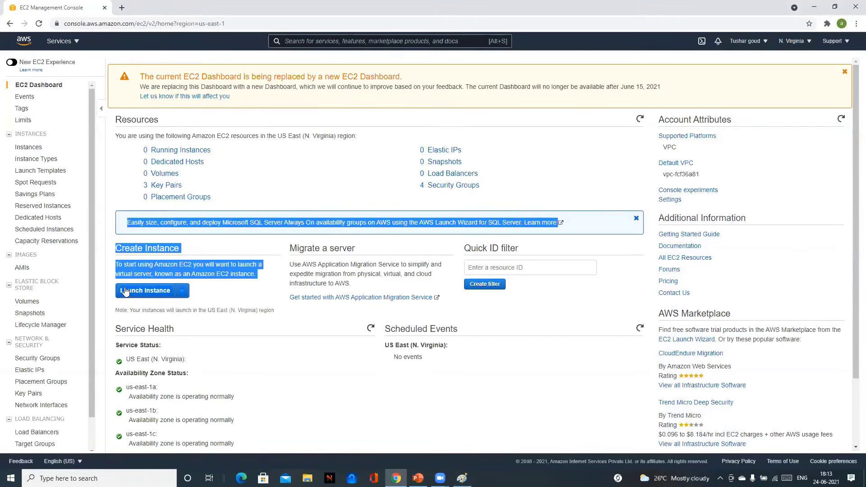
left_click(145, 300)
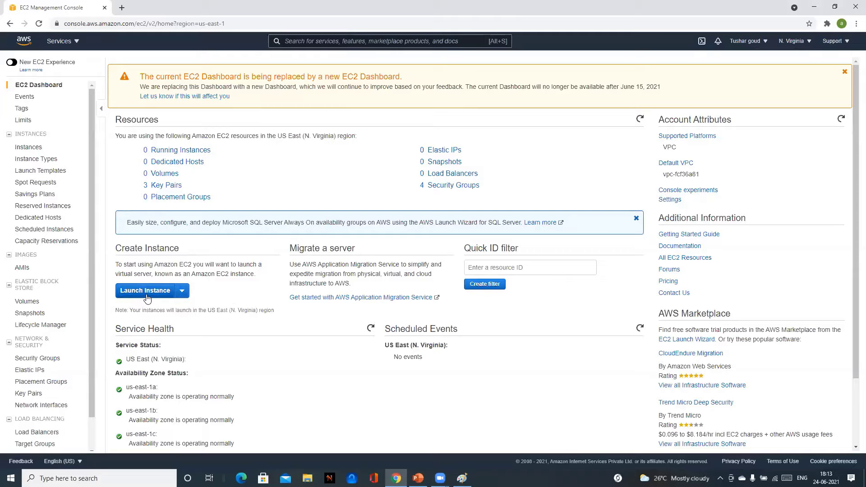
left_click(146, 295)
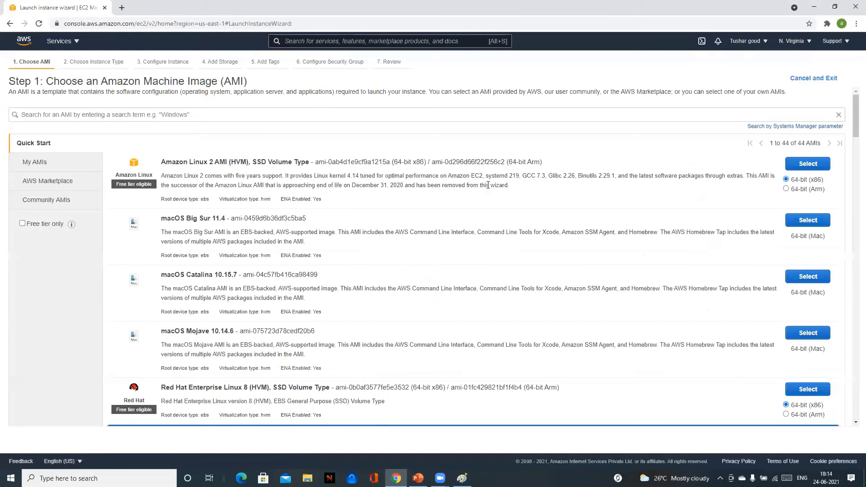
Step: Review the seven stages of the launch wizard, from Choose AMI through Review
triple_click(458, 70)
left_click(415, 63)
triple_click(417, 64)
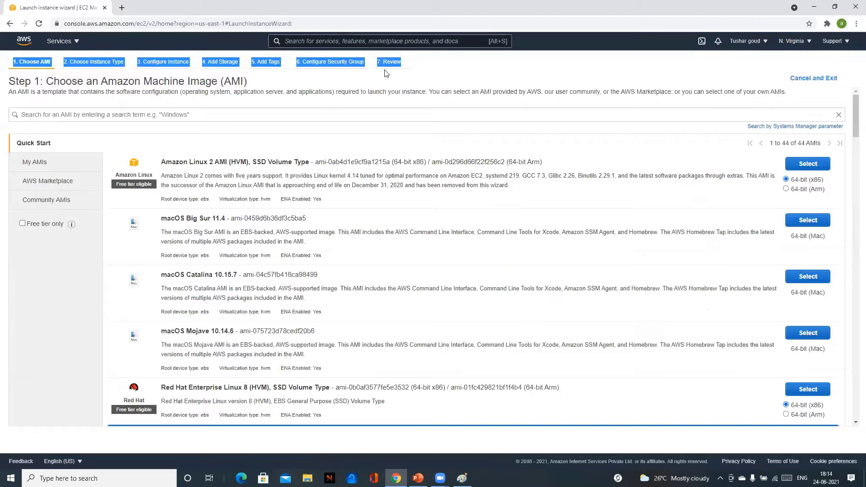
left_click(455, 72)
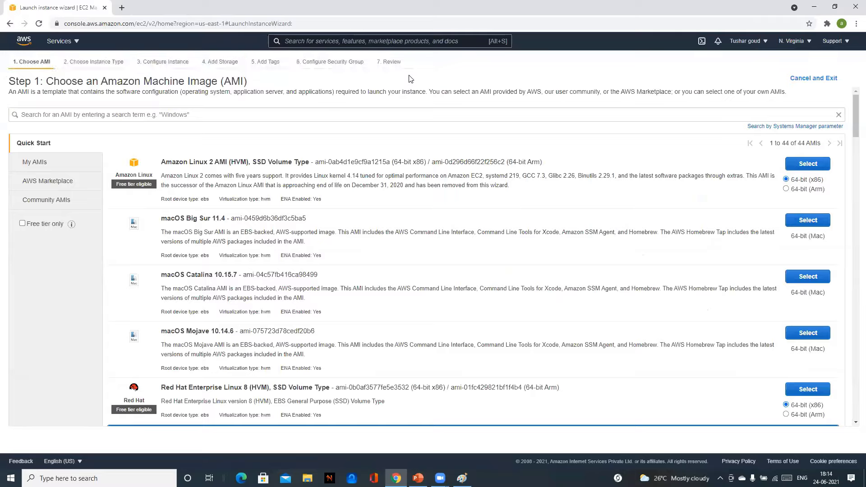
left_click_drag(470, 81, 9, 63)
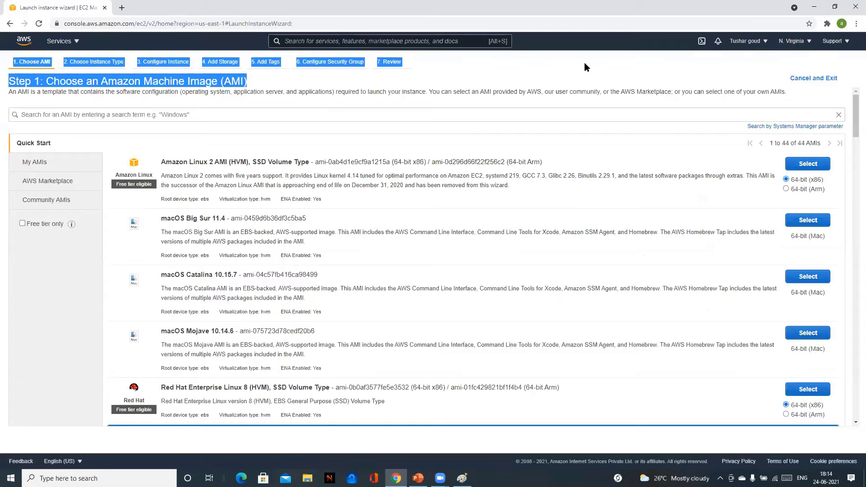
left_click_drag(585, 63, 3, 66)
left_click(518, 80)
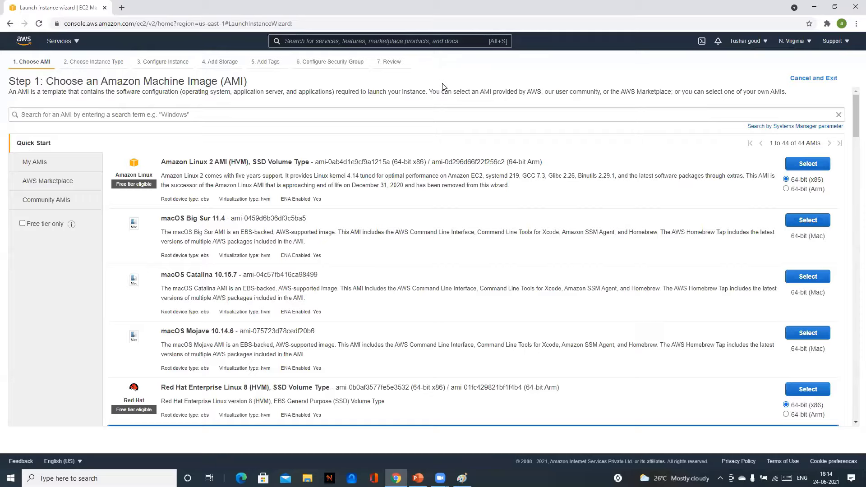
Step: Switch to Paint and add the text "STEP 1 :" below the "CREATE A SERVER" line
left_click(462, 477)
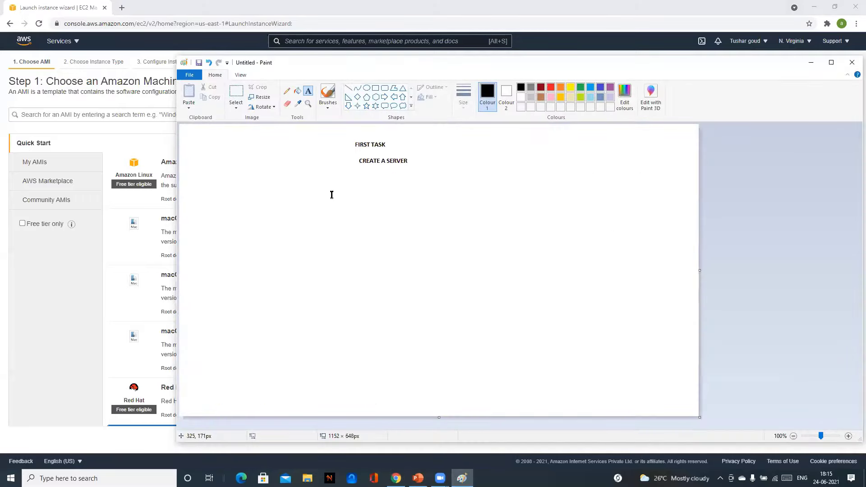
left_click(327, 194)
key("Caps_Lock")
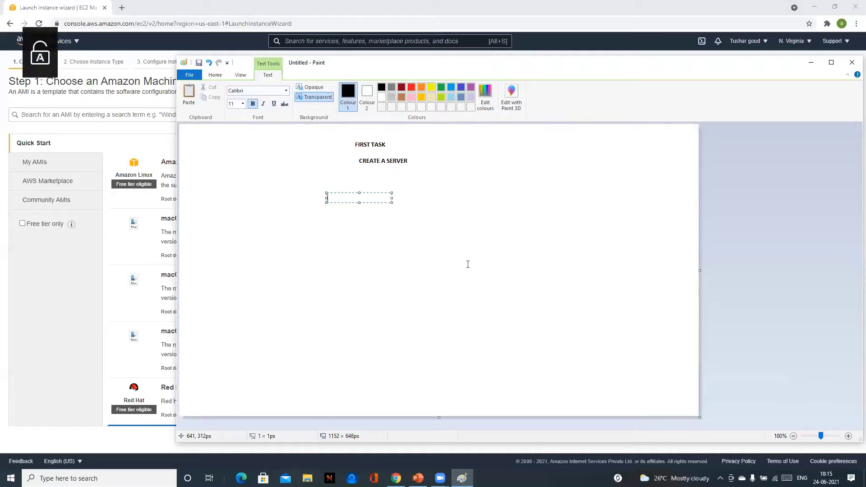
type("sss")
key("Caps_Lock")
key("BackSpace")
key("BackSpace")
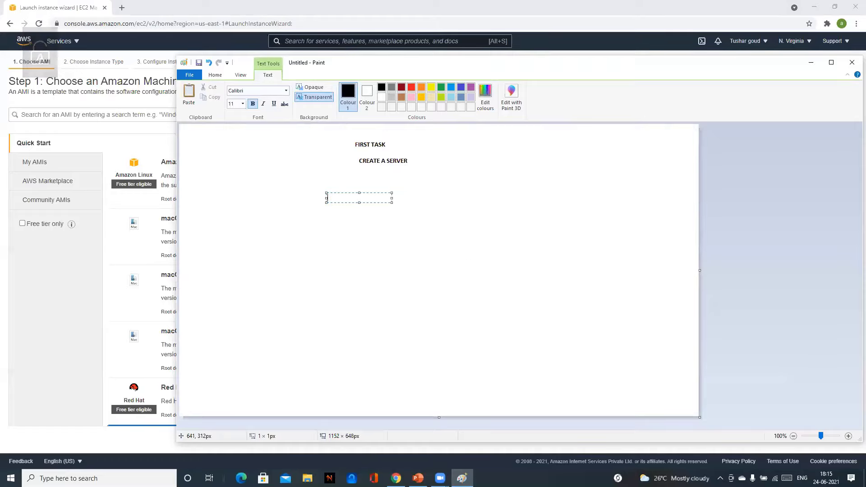
key("BackSpace")
type("STEP 1 :")
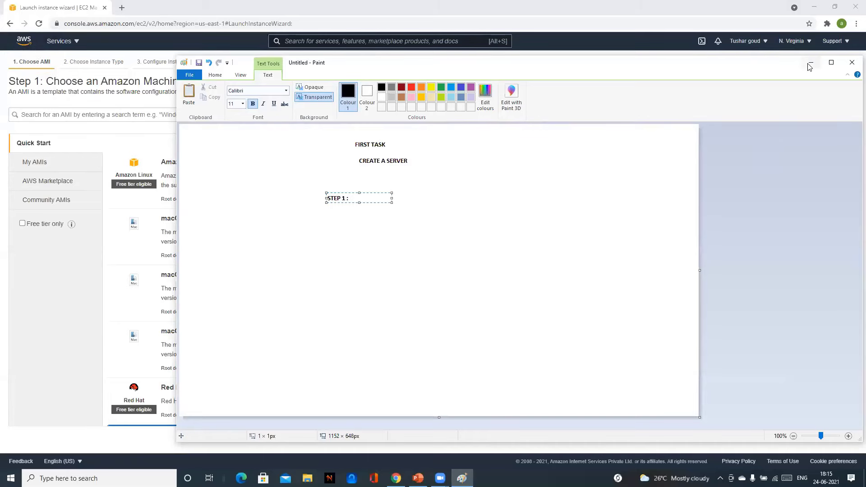
Step: Return to the launch wizard in the browser and highlight the Step 1 title "Choose an Amazon Machine Image (AMI)"
left_click(811, 62)
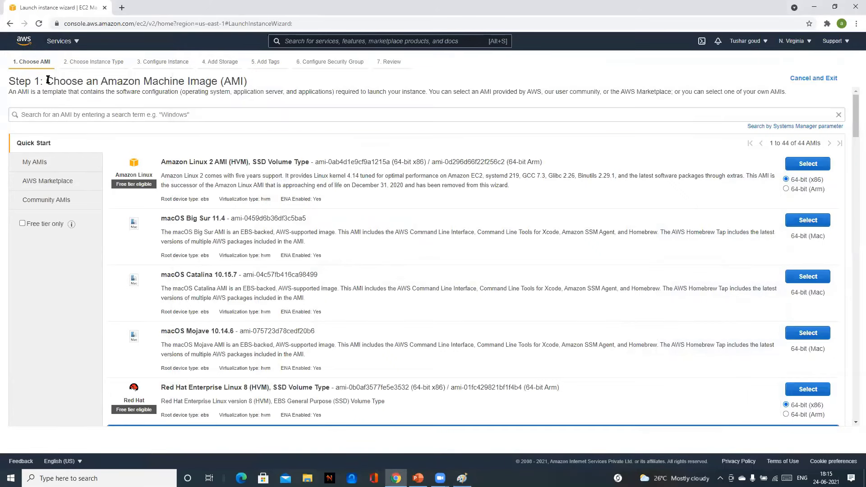
left_click_drag(48, 80, 249, 82)
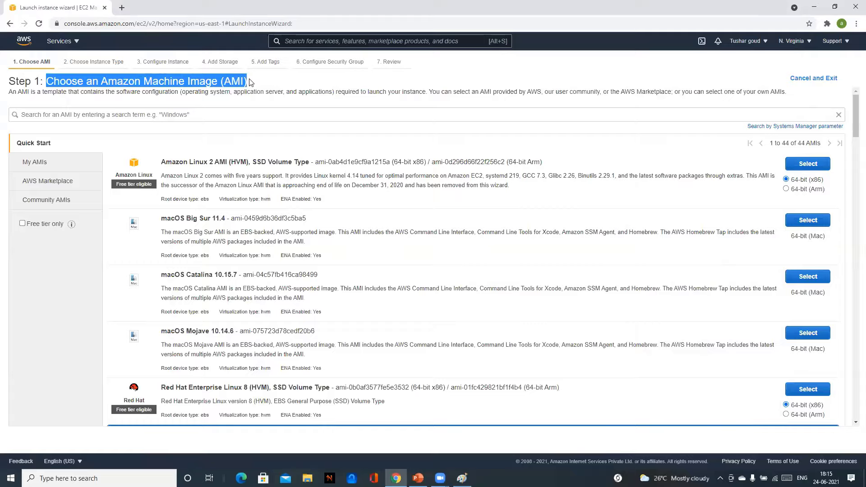
Step: Review the available AMIs, highlighting the names of Amazon Linux 2, Red Hat Enterprise Linux 8 and Microsoft Windows Server 2019
left_click(258, 80)
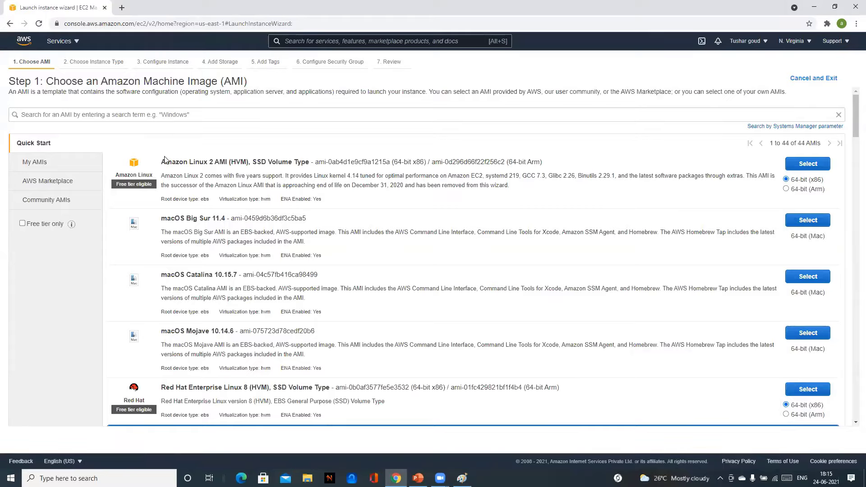
left_click_drag(158, 170, 313, 161)
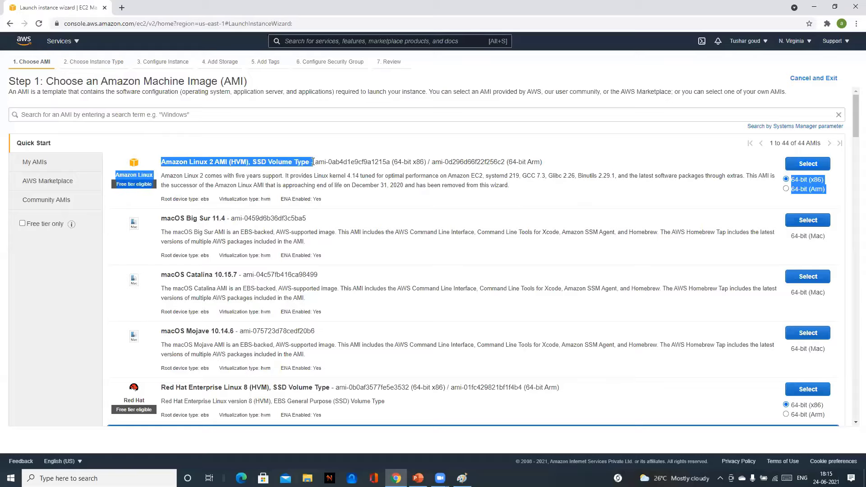
scroll(313, 161, "down", 3)
left_click_drag(158, 254, 287, 251)
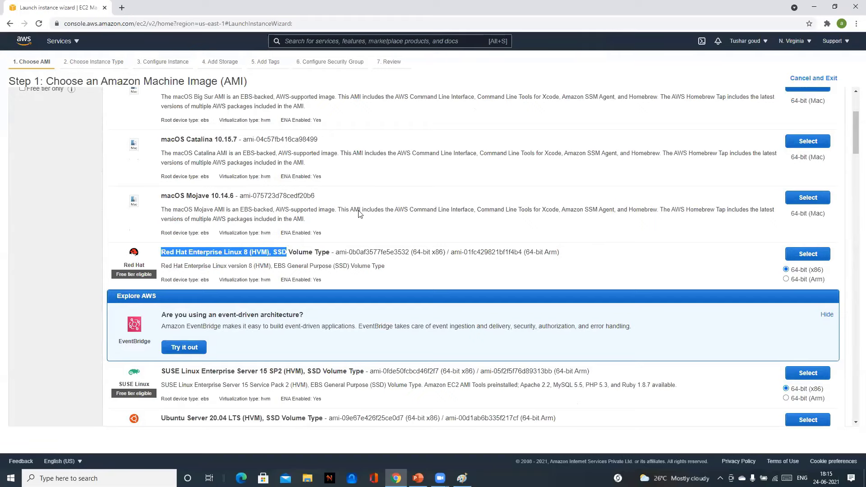
scroll(368, 195, "down", 6)
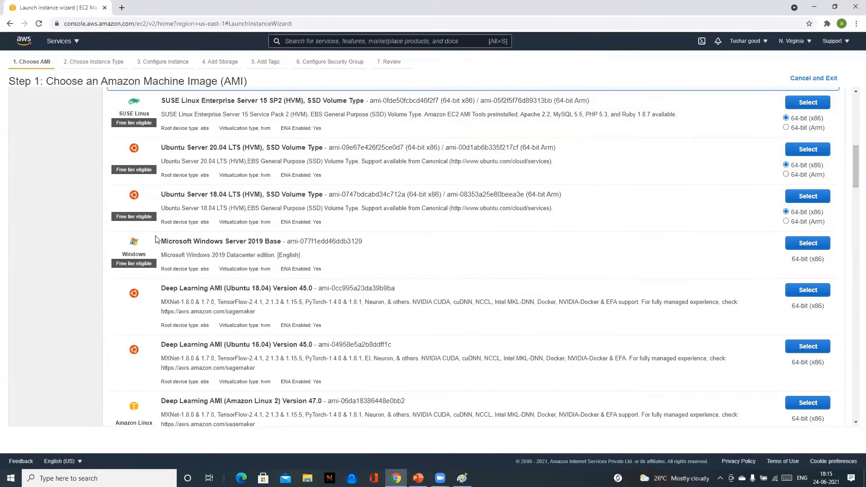
left_click_drag(161, 245, 264, 237)
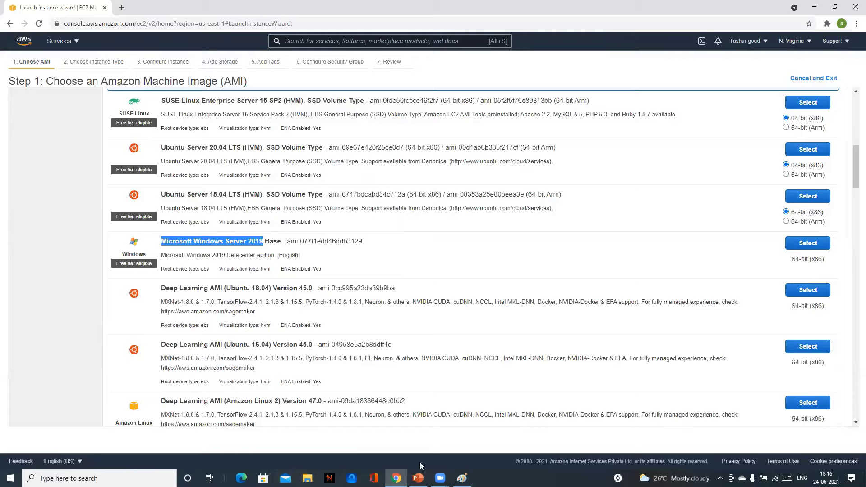
Step: Switch to Paint, complete the note line as "STEP 1 : Selecting OS" and start a new line below it
left_click(462, 478)
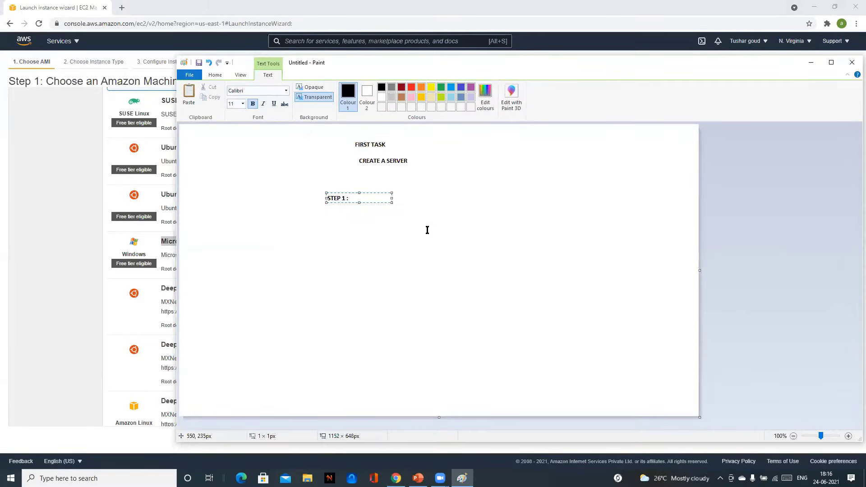
key("Caps_Lock")
type("s")
key("BackSpace")
type("S")
key("Caps_Lock")
type("electi")
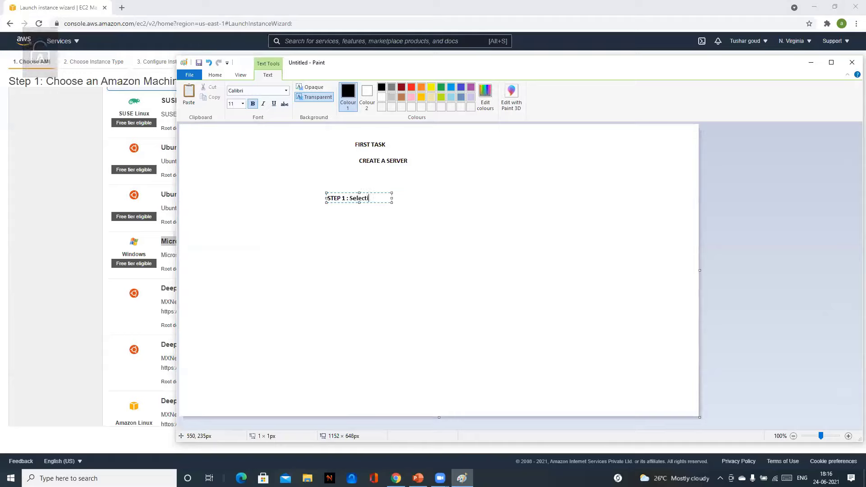
type("ng")
key("Caps_Lock")
type("OS")
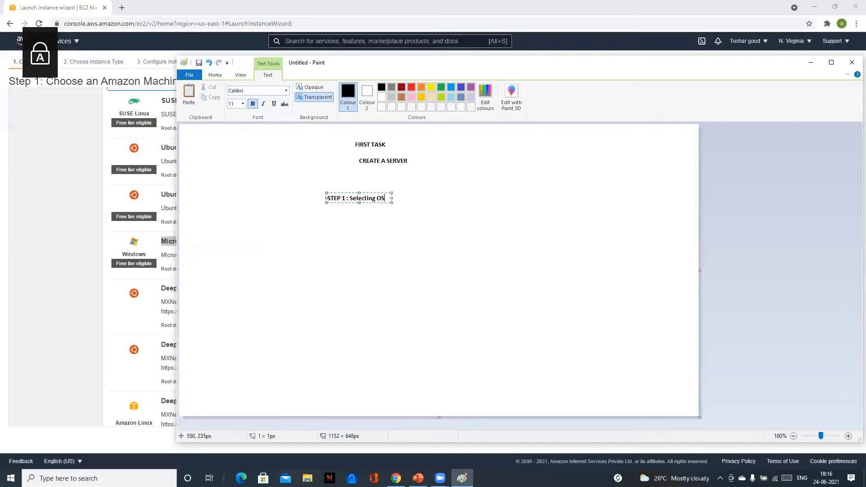
key("Return")
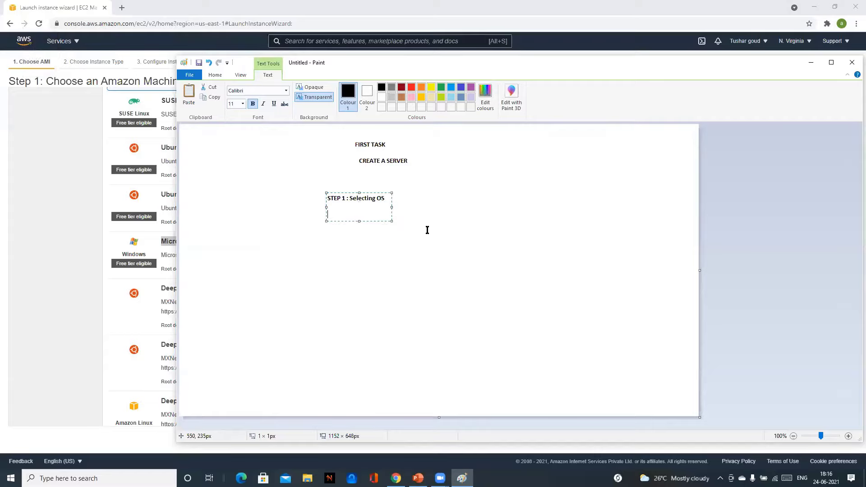
Step: Return to the launch wizard in the browser and choose the Microsoft Windows Server 2019 Base AMI
left_click(811, 62)
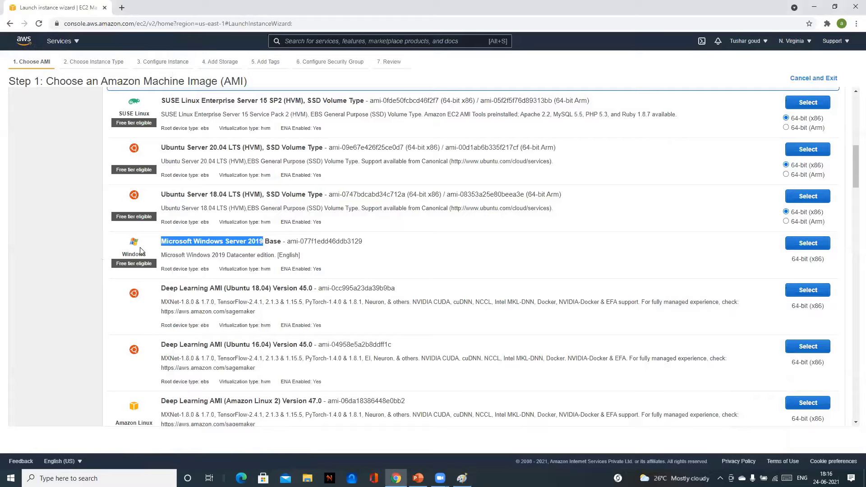
left_click(800, 244)
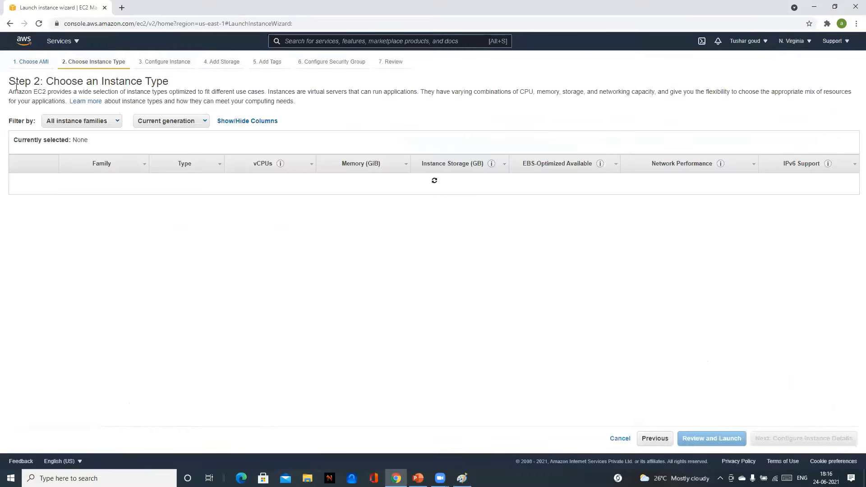
Step: Examine the Step 2 title "Choose an Instance Type" and the memory sizes listed in the instance type table
left_click_drag(12, 81, 53, 81)
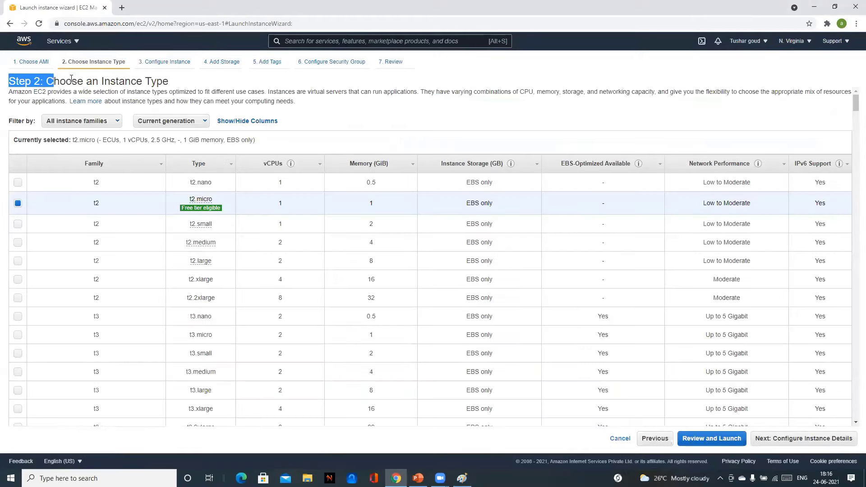
left_click(47, 79)
left_click_drag(47, 80, 171, 89)
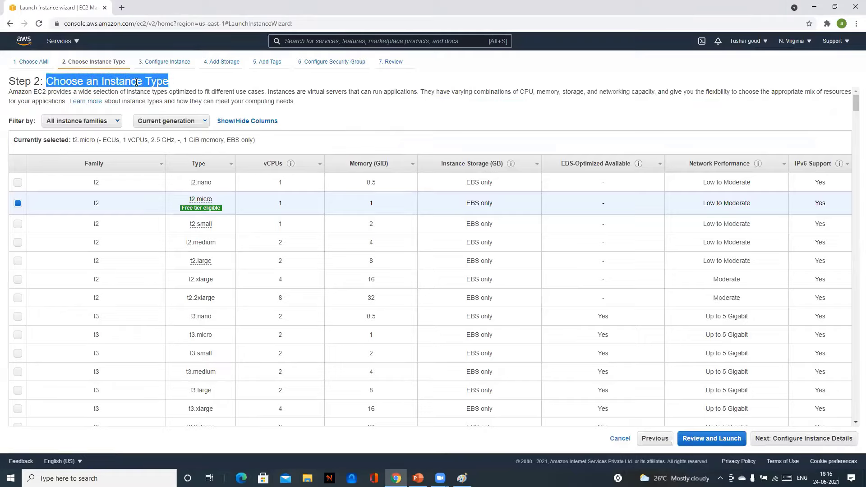
left_click(108, 80)
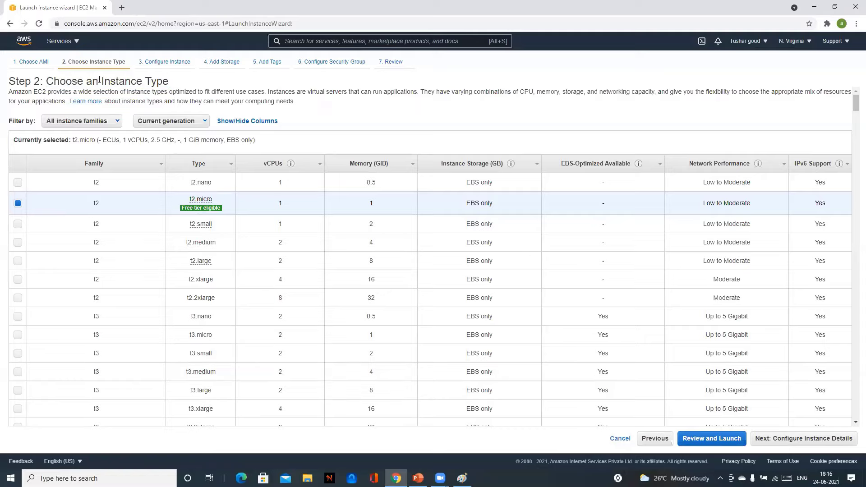
left_click_drag(101, 82, 162, 83)
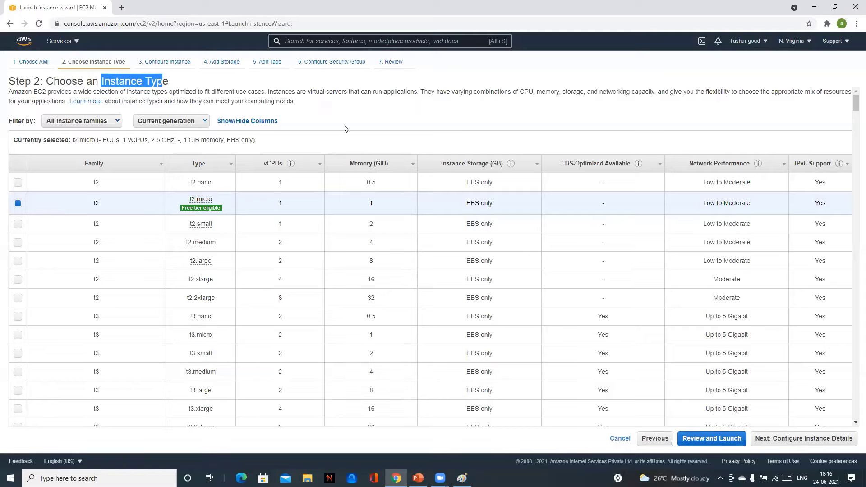
left_click(375, 202)
left_click_drag(359, 182, 392, 333)
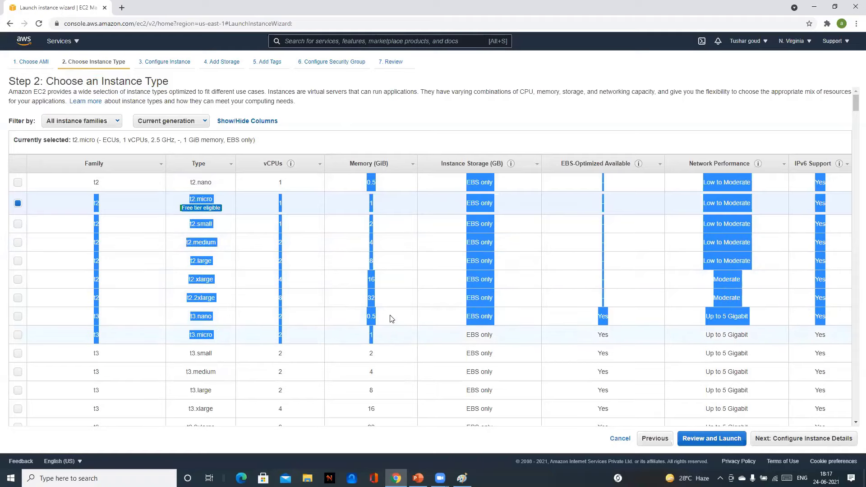
left_click(404, 155)
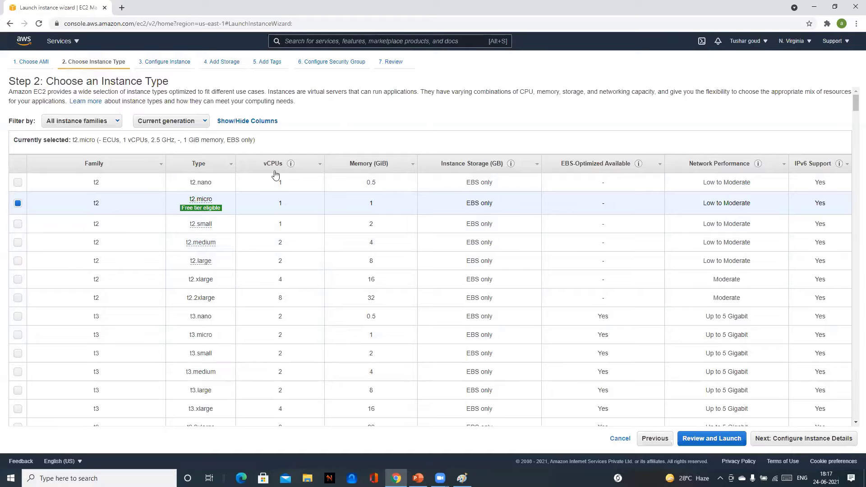
Step: Sort the instance types by memory in ascending order and browse to the largest ones at the end of the list
left_click_drag(348, 165, 393, 169)
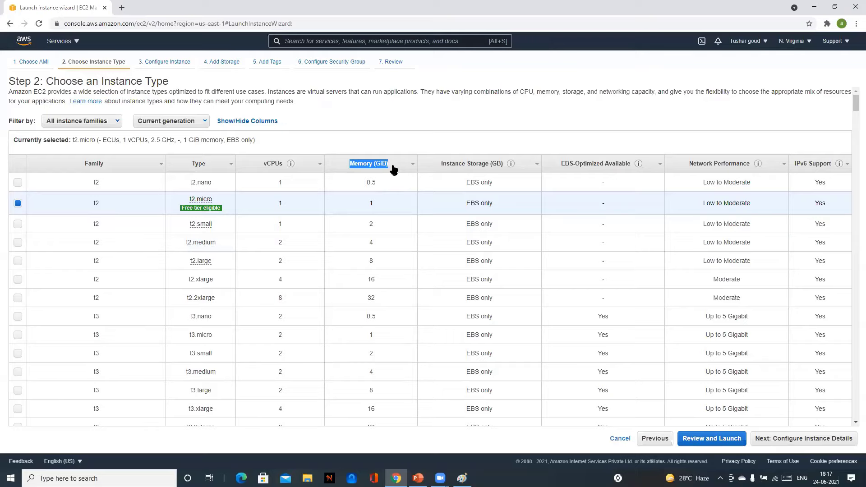
left_click(393, 169)
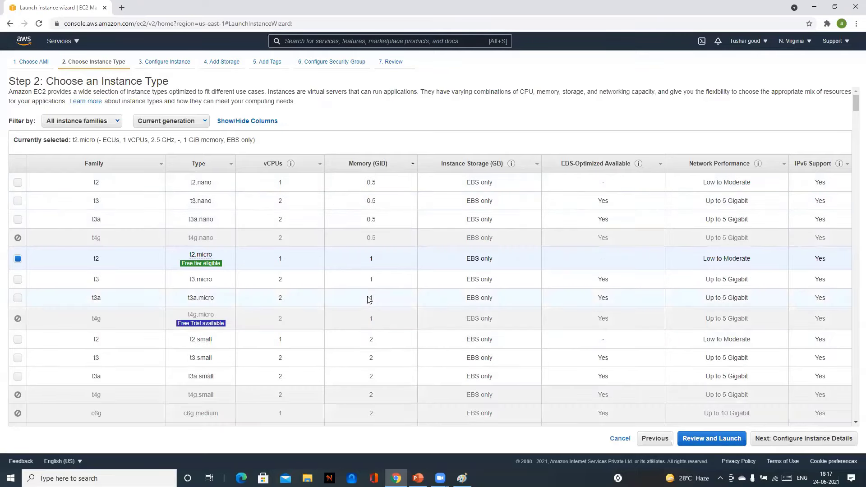
scroll(374, 260, "down", 4)
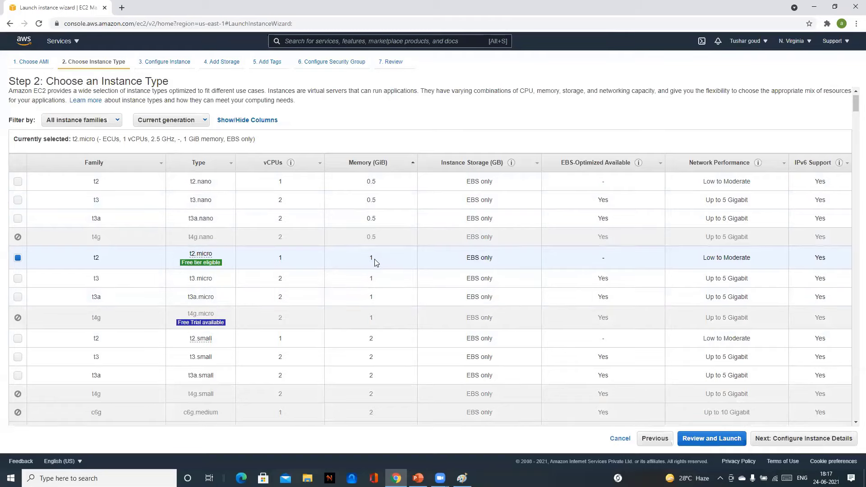
scroll(375, 262, "down", 5)
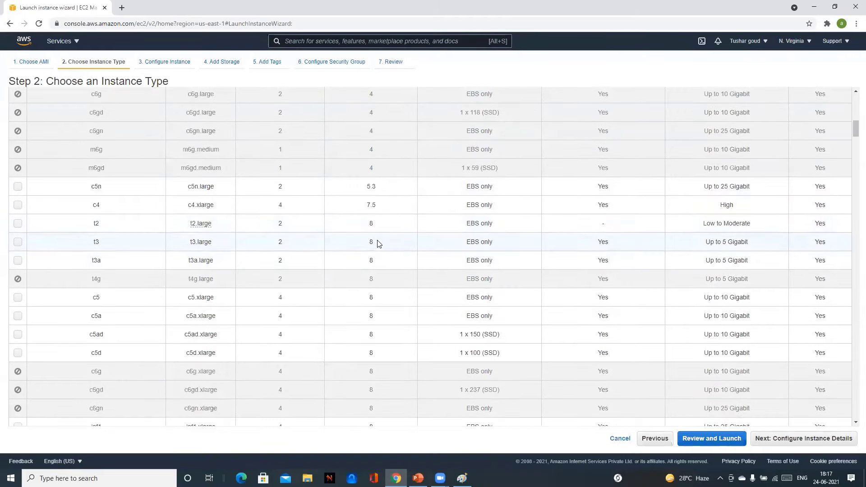
scroll(379, 242, "down", 4)
scroll(379, 244, "down", 10)
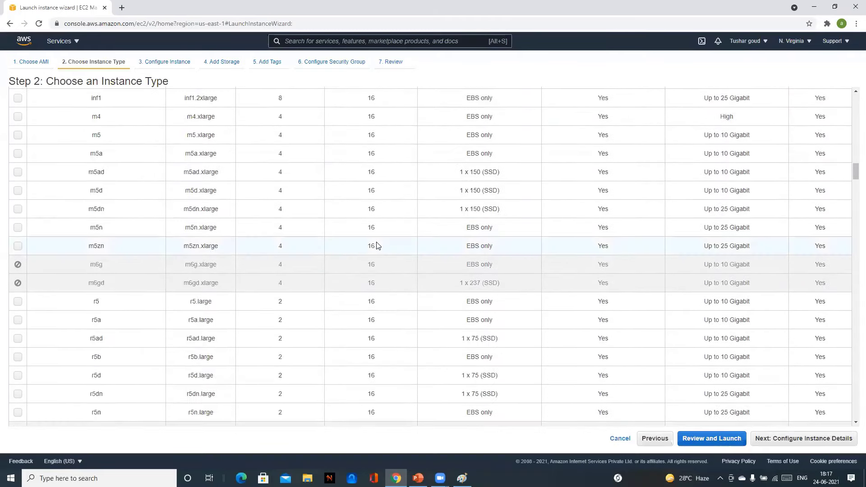
scroll(378, 246, "down", 3)
scroll(377, 246, "down", 5)
scroll(393, 280, "down", 3)
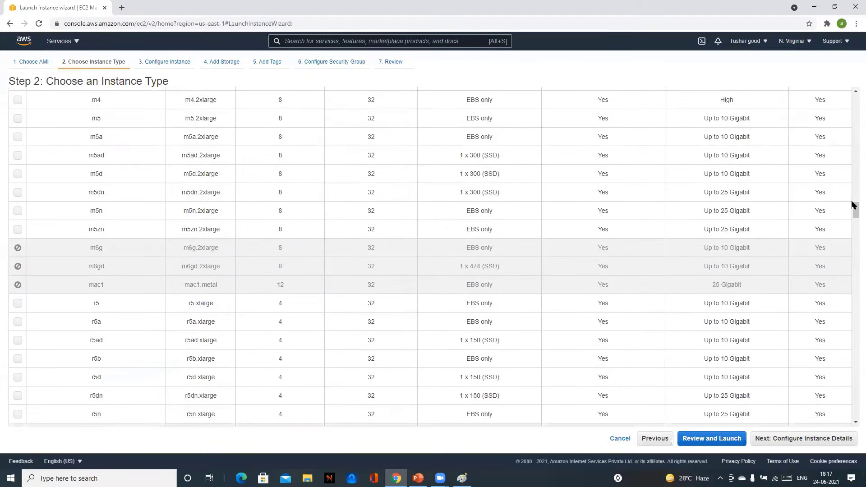
left_click_drag(855, 210, 854, 426)
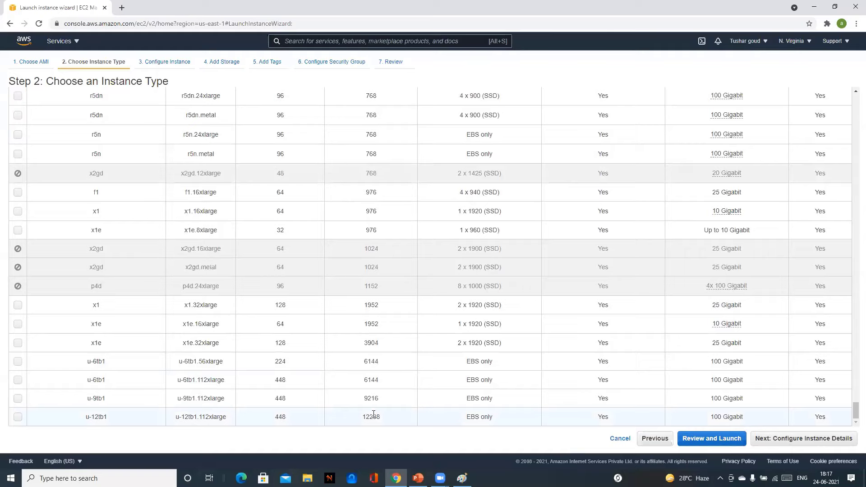
Step: Point out the memory values of the largest instance types, including u-12tb1.112xlarge, u-9tb1.112xlarge and u-6tb1.56xlarge
left_click_drag(362, 418, 383, 420)
left_click(380, 418)
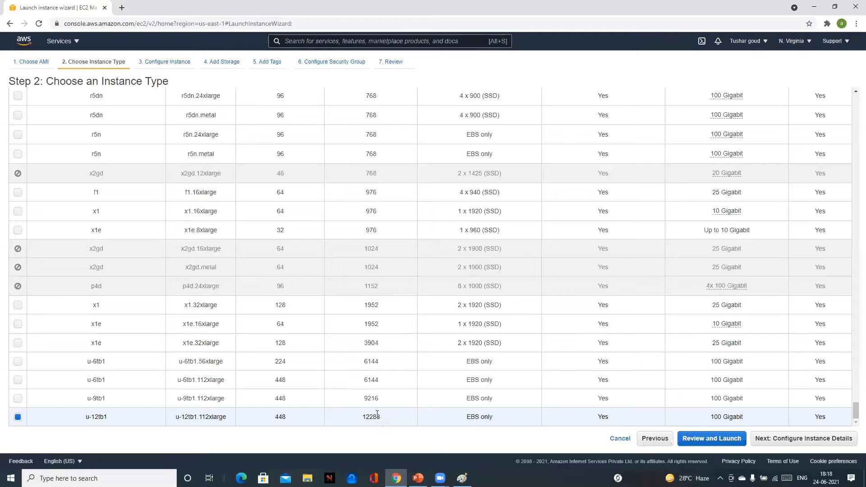
double_click(379, 416)
left_click(365, 401)
left_click_drag(365, 401, 379, 401)
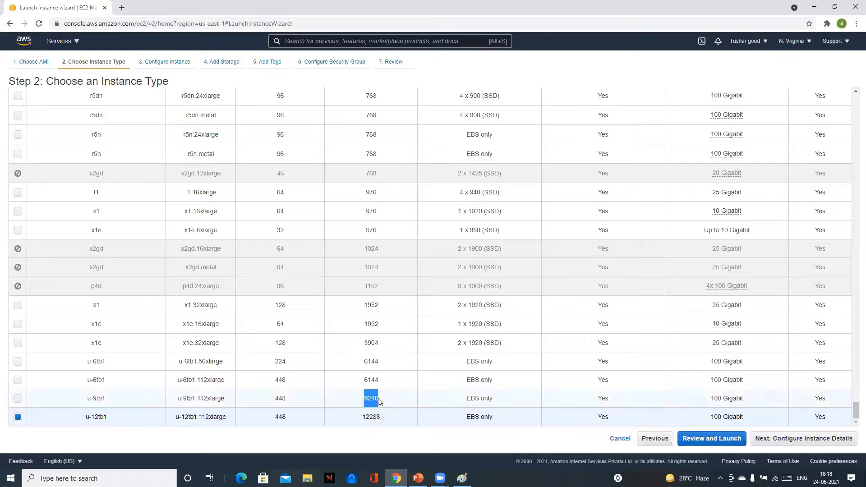
left_click_drag(363, 344, 382, 362)
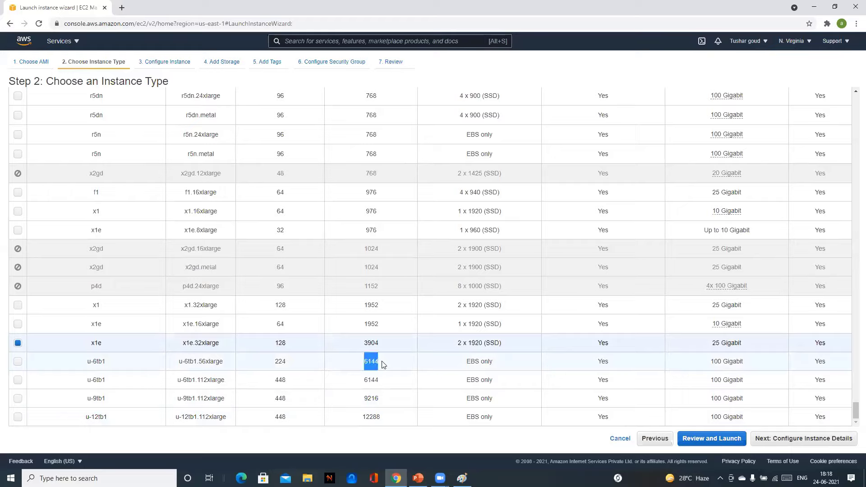
left_click(382, 364)
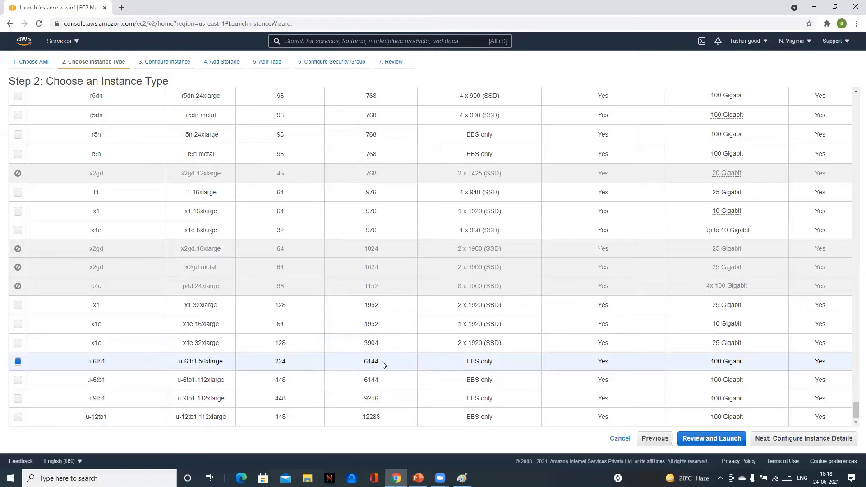
Step: Select the free tier eligible t2.micro instance type near the start of the list
scroll(382, 365, "up", 20)
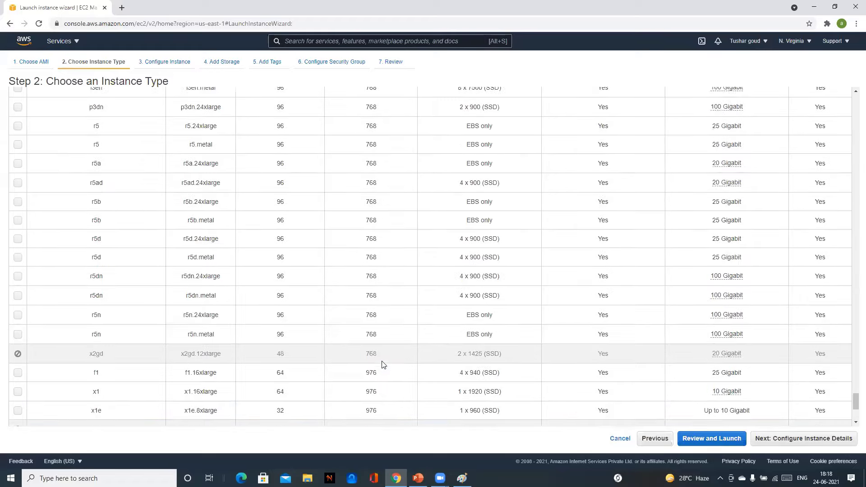
scroll(383, 364, "up", 20)
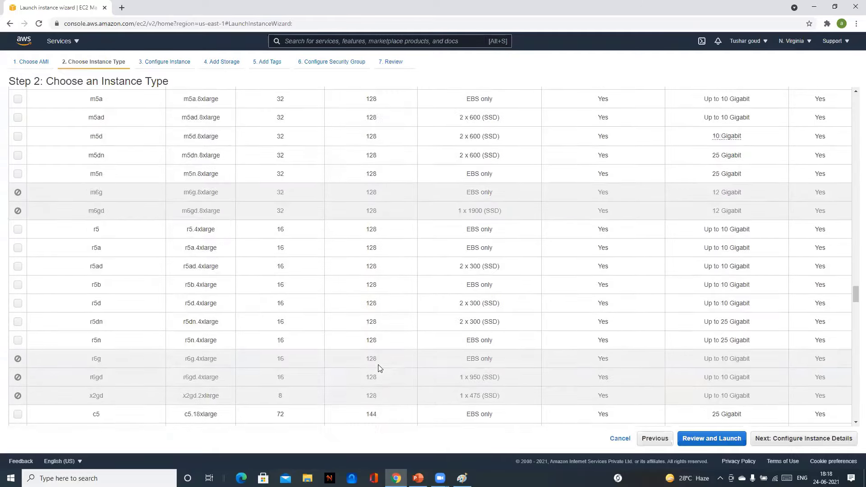
scroll(379, 368, "up", 15)
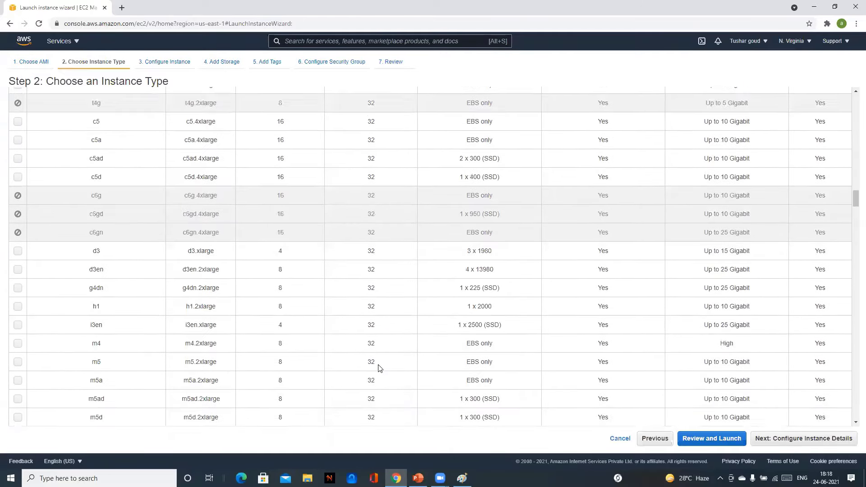
scroll(379, 369, "up", 8)
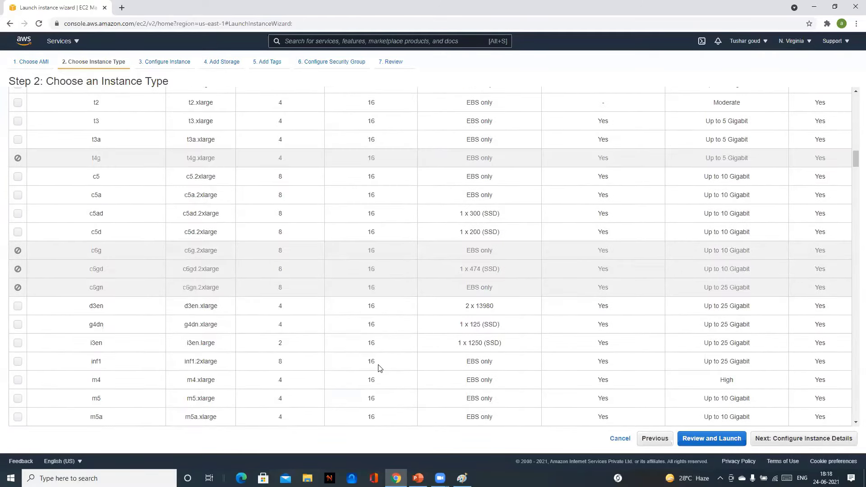
scroll(380, 369, "up", 8)
scroll(379, 369, "up", 10)
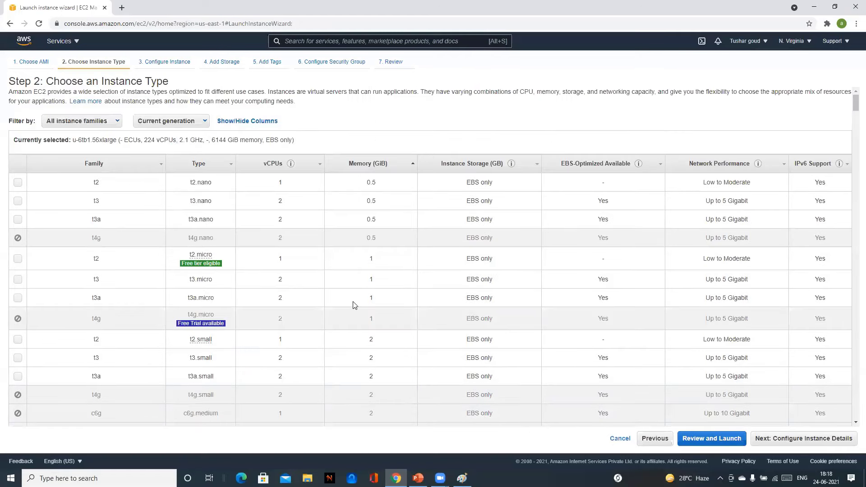
left_click(17, 260)
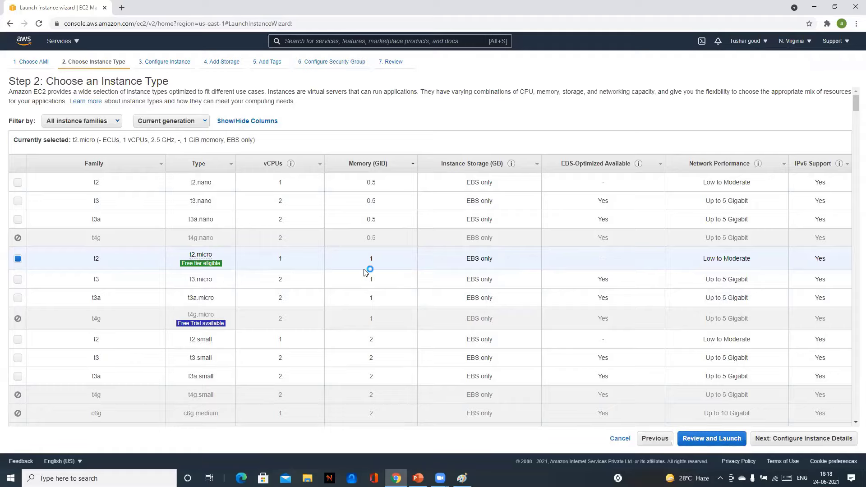
Step: Switch to Paint, add the note "STEP 2: RAM" below the Step 1 line, and return to the launch wizard
key("alt+Tab")
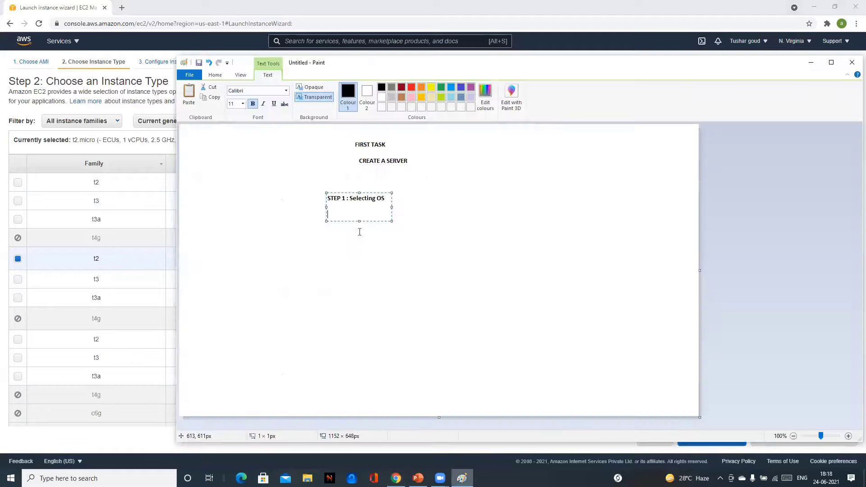
type("STEP 2: RAM")
key("Return")
key("Return")
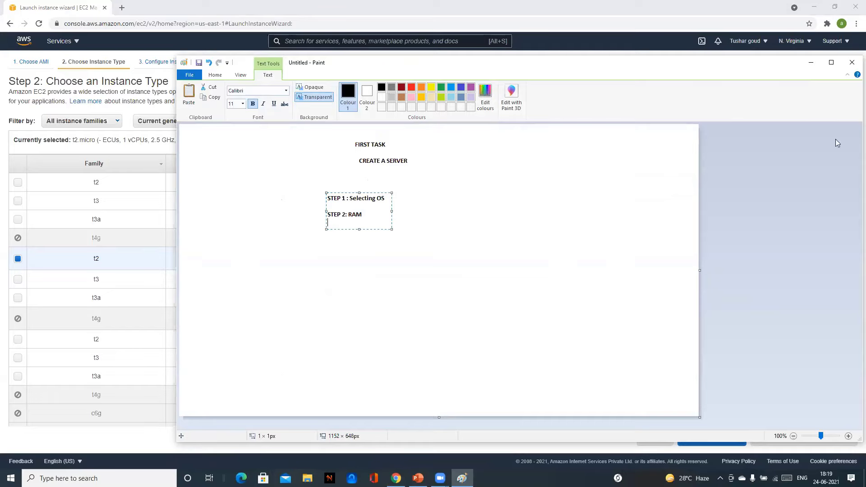
left_click(163, 77)
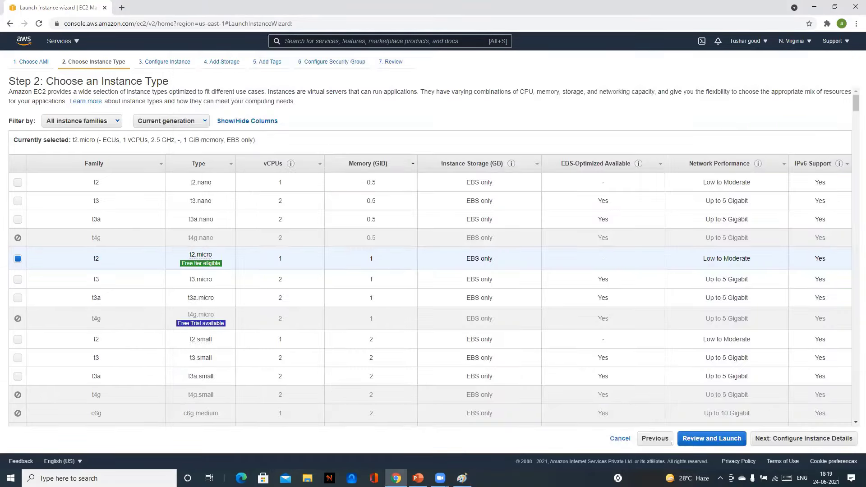
Step: Continue to Step 3 of the wizard and highlight the title "Configure Instance Details"
left_click(795, 443)
double_click(33, 81)
left_click_drag(40, 82, 193, 83)
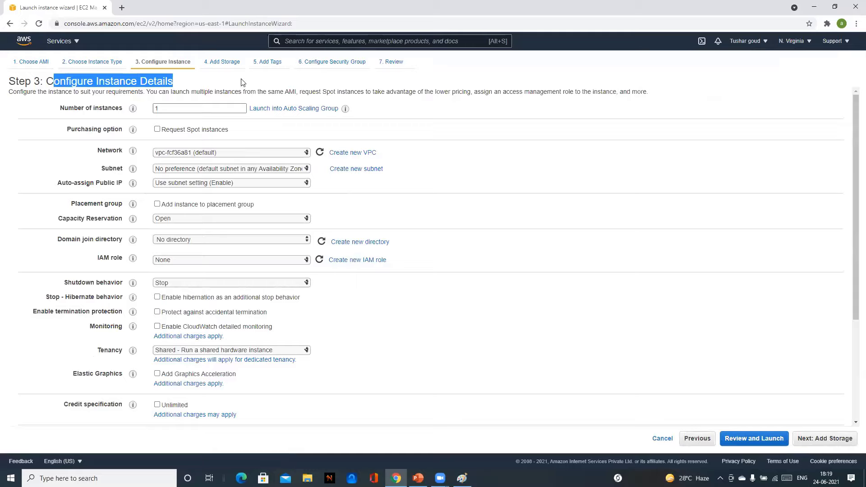
left_click(70, 108)
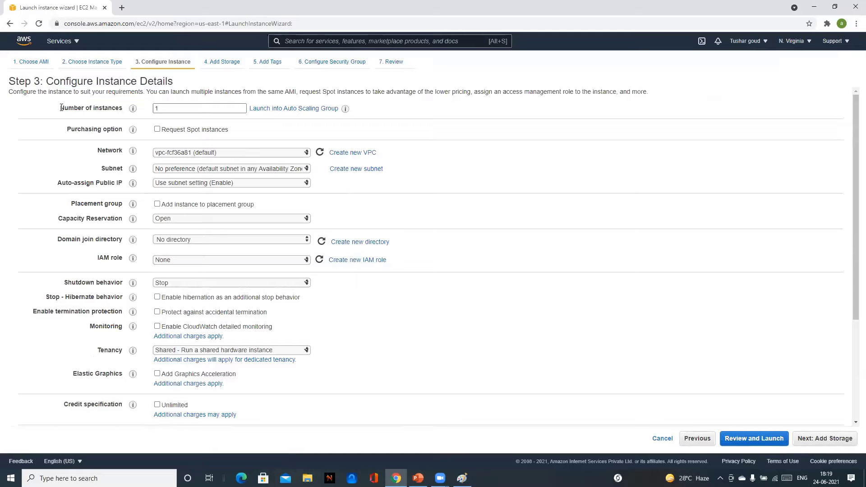
Step: Set the number of instances to 2
triple_click(103, 110)
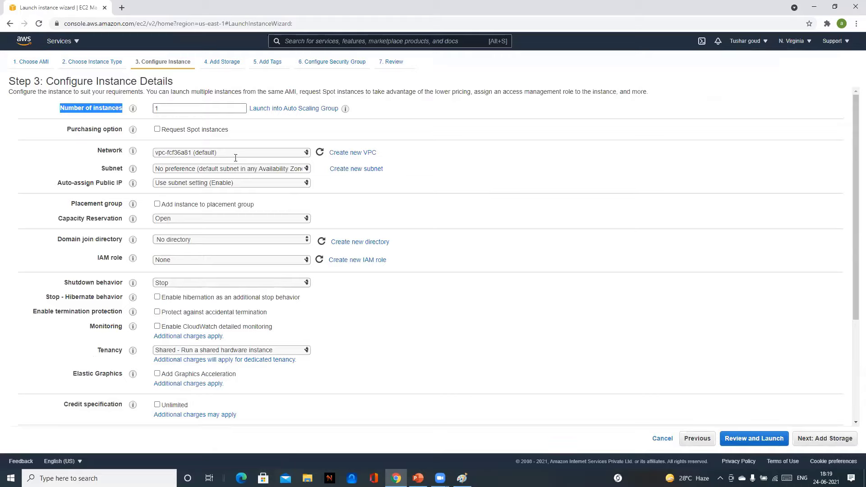
key("Tab")
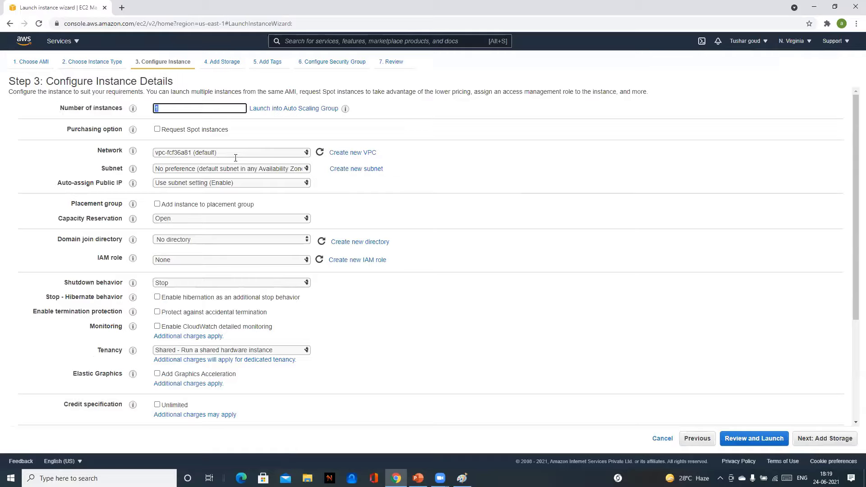
type("5")
key("BackSpace")
type("0")
key("BackSpace")
key("BackSpace")
type("2")
Step: Point out the Number of instances and Network settings in the instance details
left_click_drag(67, 112, 129, 109)
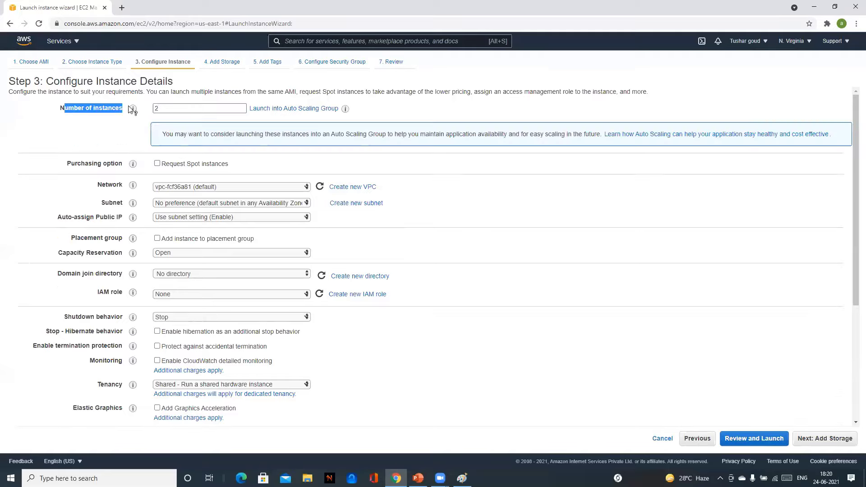
double_click(171, 108)
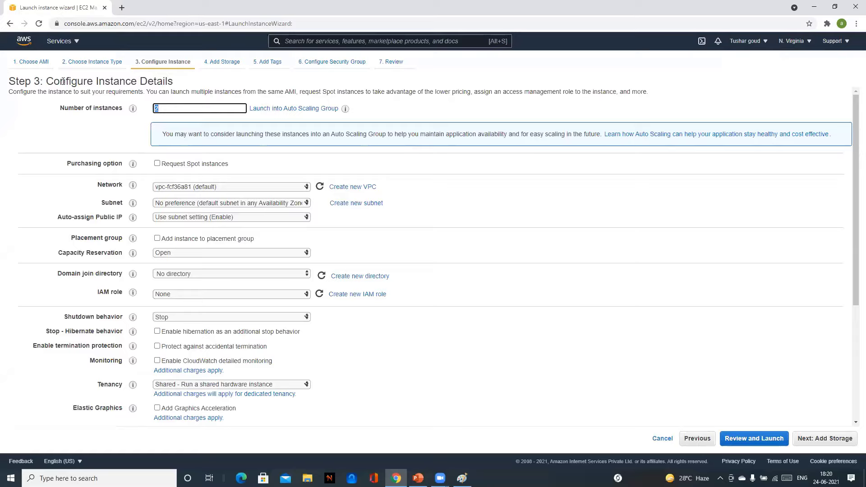
left_click_drag(32, 82, 53, 82)
left_click(75, 192)
double_click(126, 193)
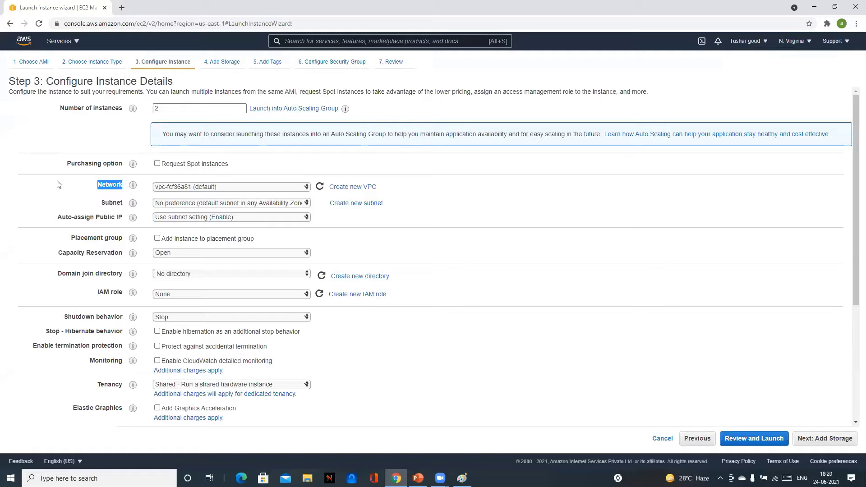
left_click(92, 188)
left_click(114, 187, "shift")
left_click_drag(175, 193, 184, 190)
left_click(87, 180)
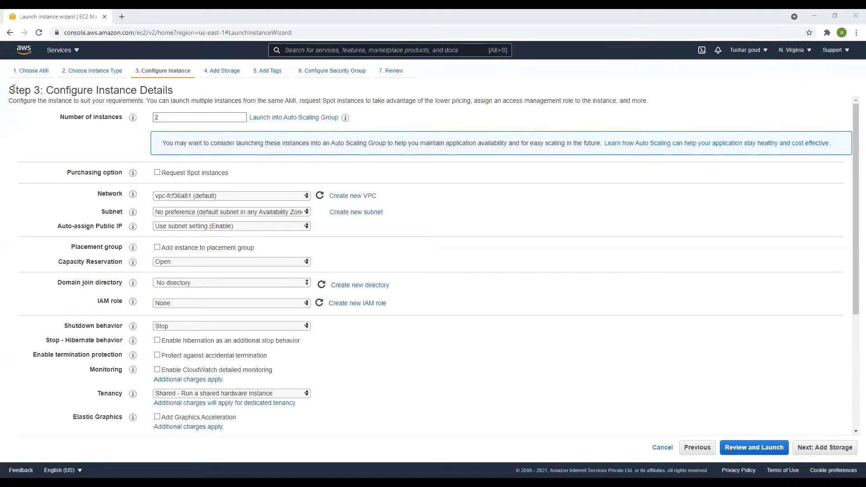
Step: Go back to Step 1 and point out the seven wizard steps and the title "Choose an Amazon Machine Image (AMI)"
left_click(24, 79)
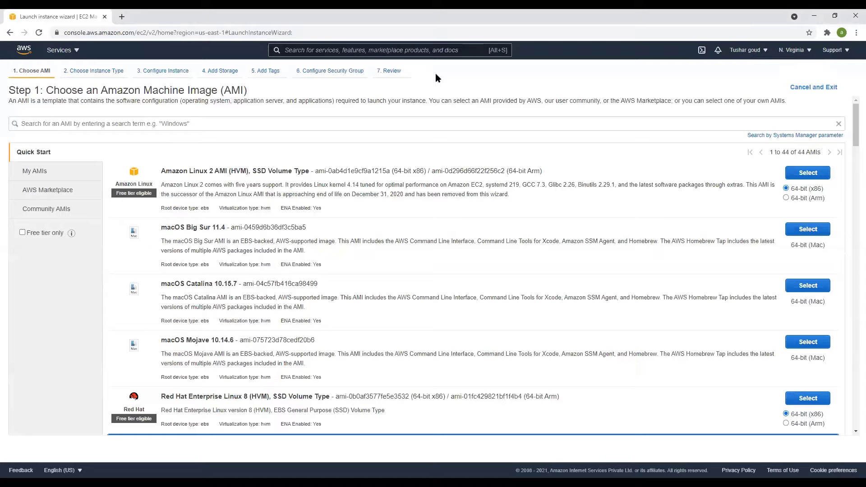
left_click_drag(435, 73, 9, 66)
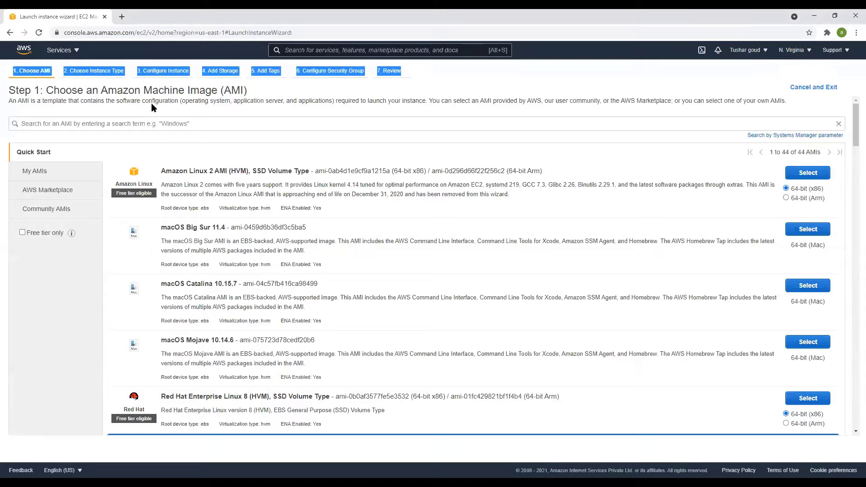
left_click(588, 84)
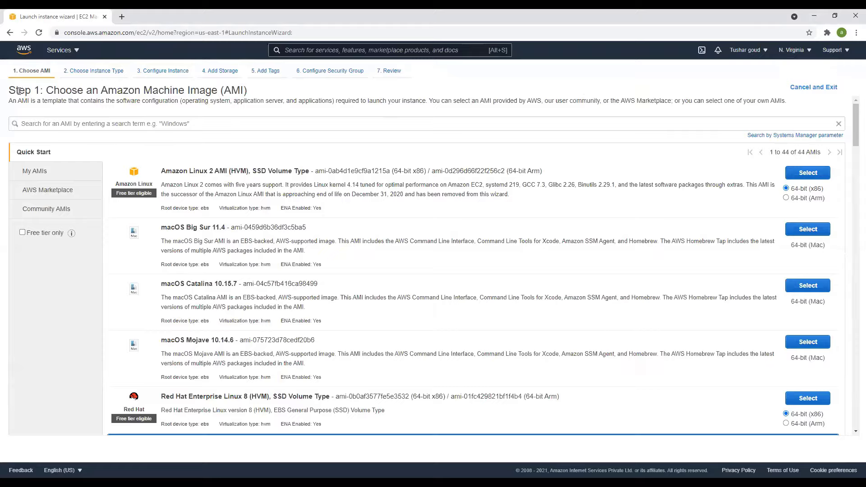
left_click_drag(18, 92, 242, 89)
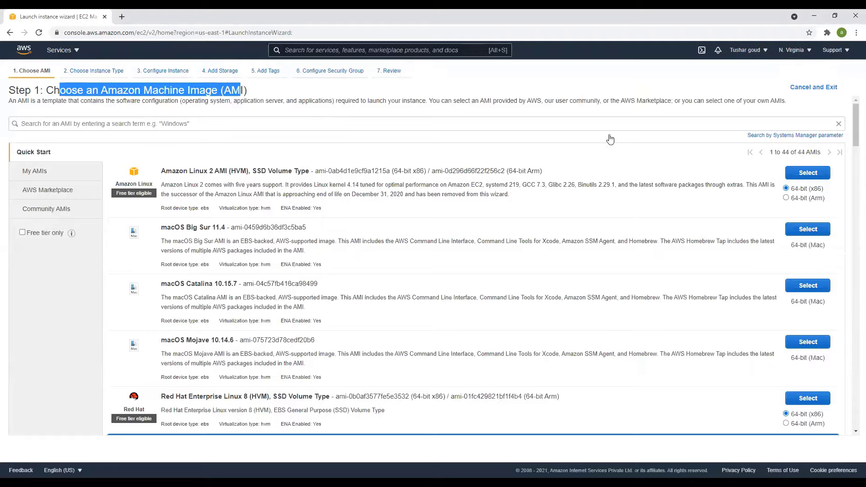
left_click(583, 84)
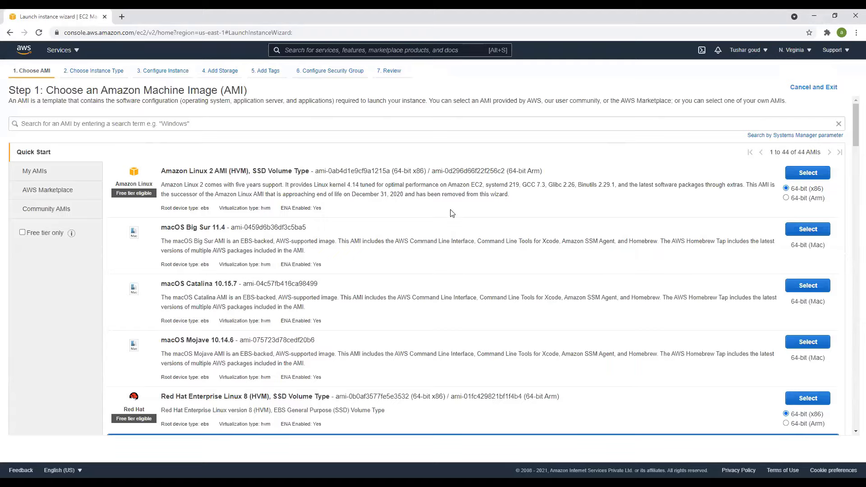
Step: Select the free tier eligible Microsoft Windows Server 2019 Base image for the instance
scroll(451, 204, "down", 6)
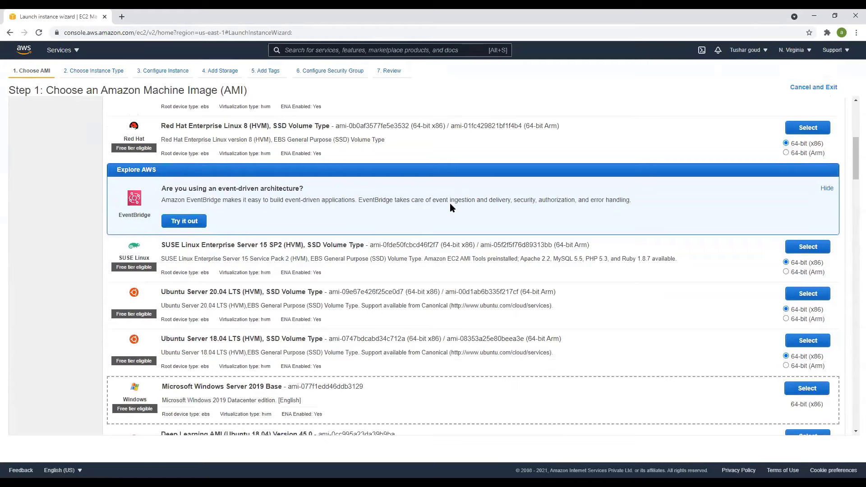
scroll(450, 204, "down", 2)
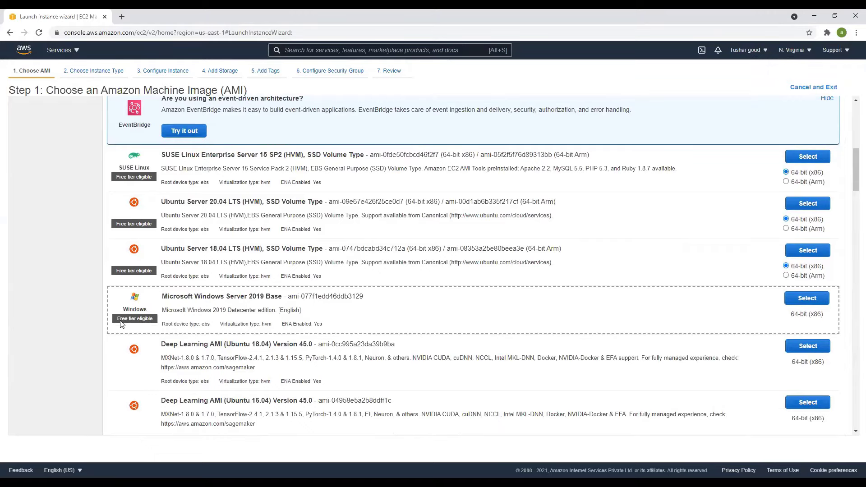
left_click(784, 300)
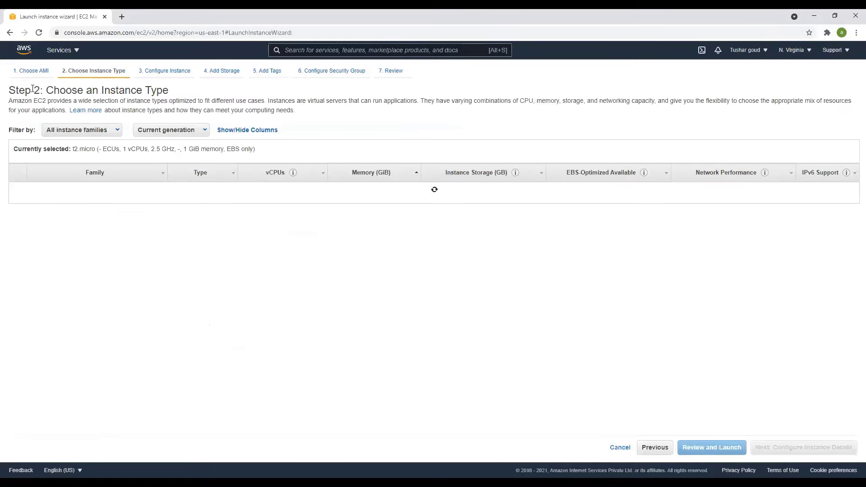
Step: Highlight the Step 2 title "Choose an Instance Type" and the memory size of t2.micro
left_click_drag(9, 90, 131, 86)
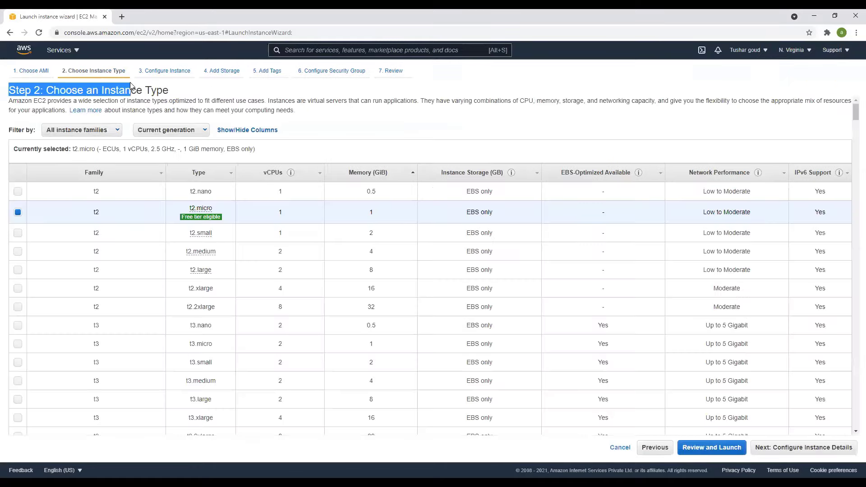
left_click(180, 90)
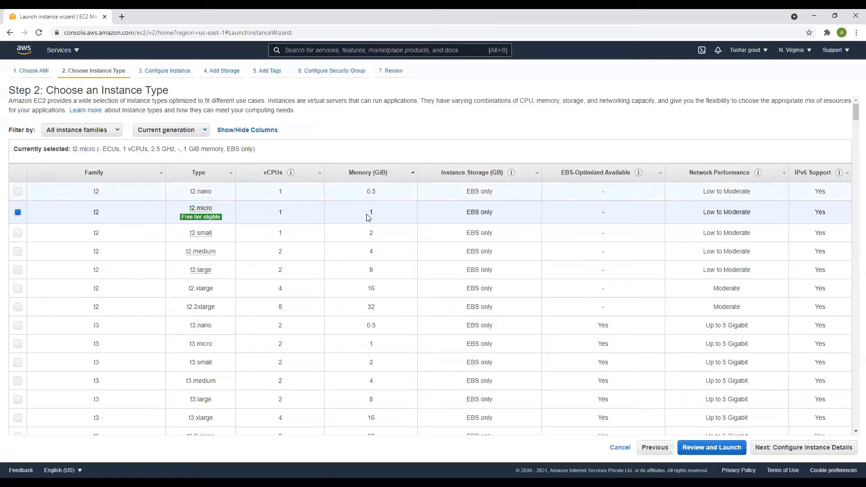
left_click_drag(393, 219, 364, 212)
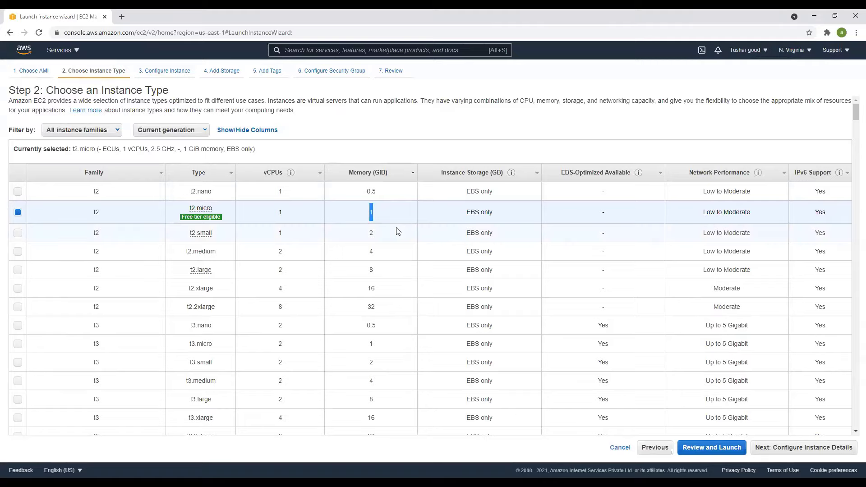
Step: Browse down to the u-12tb1.112xlarge instance type, highlight its memory size and select that row
scroll(397, 228, "down", 1)
scroll(393, 219, "down", 6)
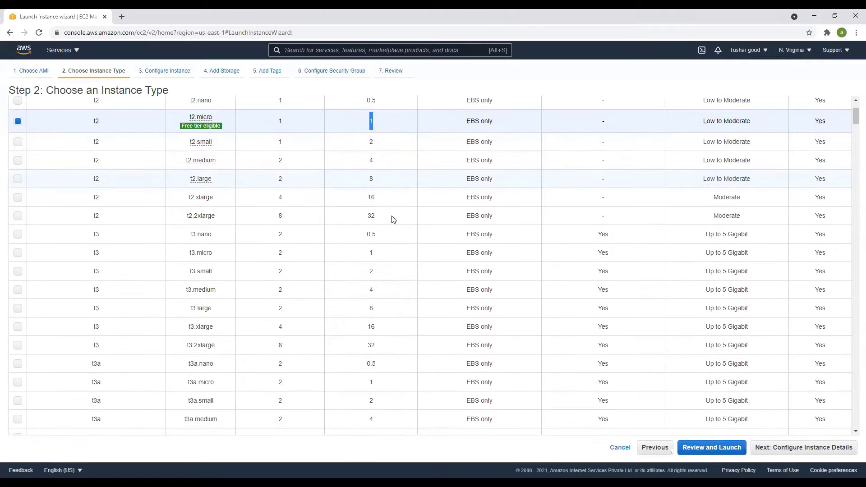
scroll(387, 219, "down", 2)
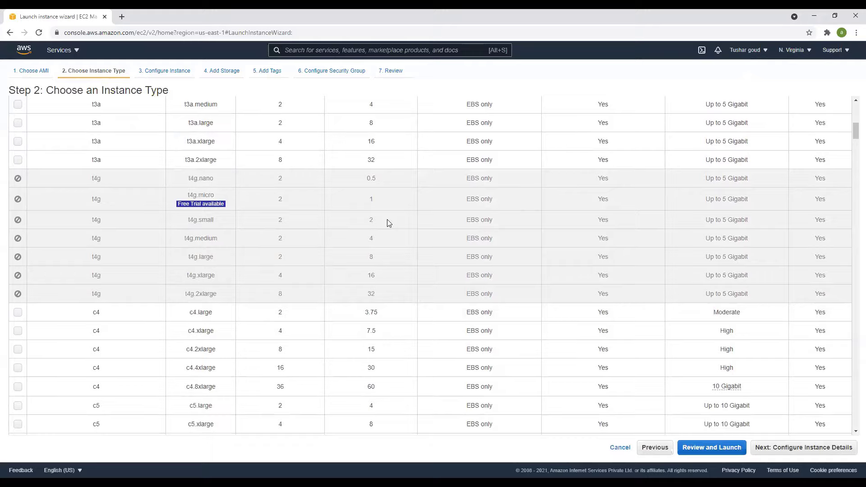
scroll(388, 220, "down", 7)
scroll(388, 225, "down", 9)
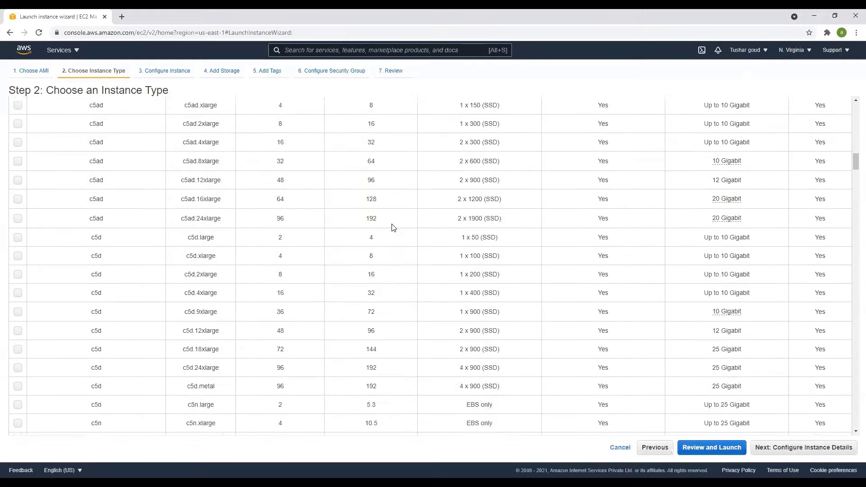
left_click_drag(854, 171, 854, 407)
left_click_drag(363, 302, 383, 300)
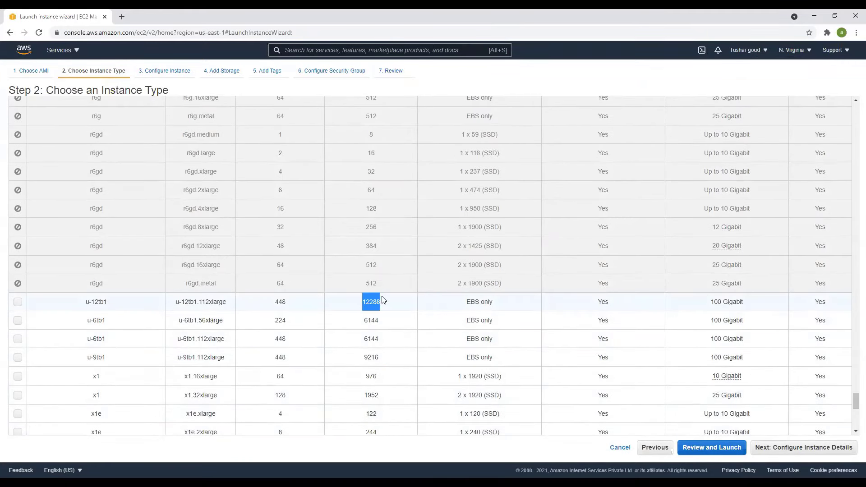
left_click(383, 300)
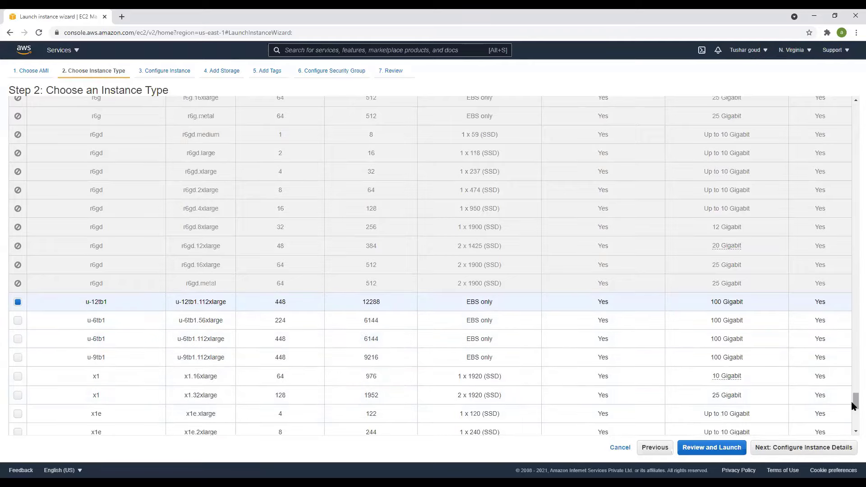
Step: Select the free tier eligible t2.micro instance type again and continue to the instance details configuration
left_click_drag(852, 399, 850, 166)
scroll(851, 135, "up", 20)
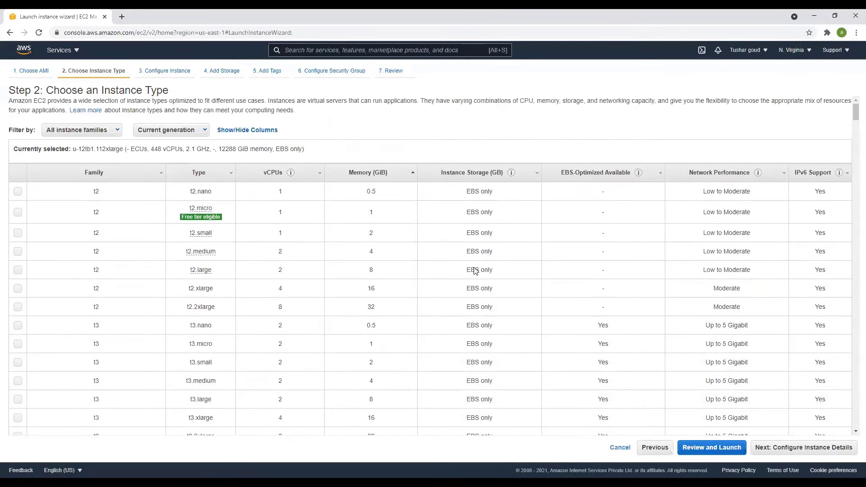
left_click(18, 213)
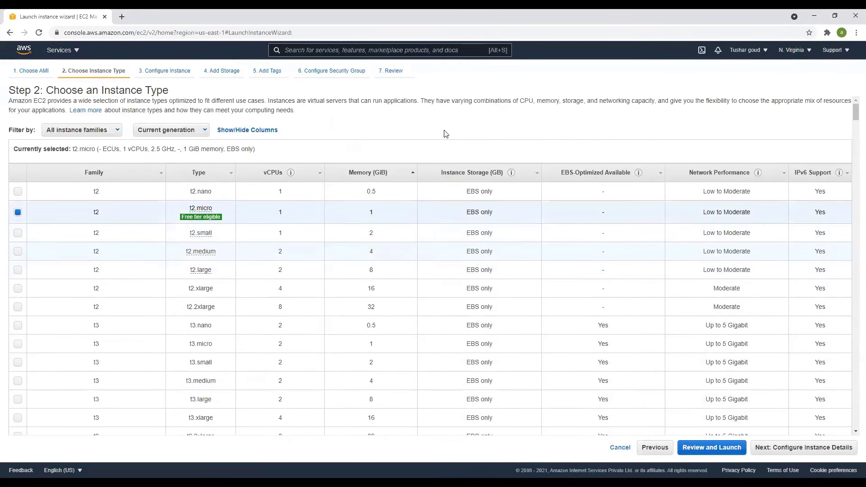
left_click_drag(10, 90, 43, 90)
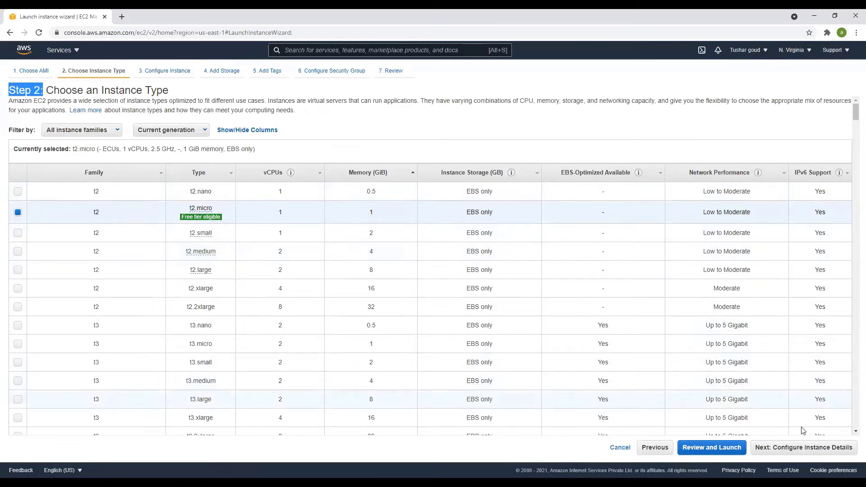
left_click(787, 455)
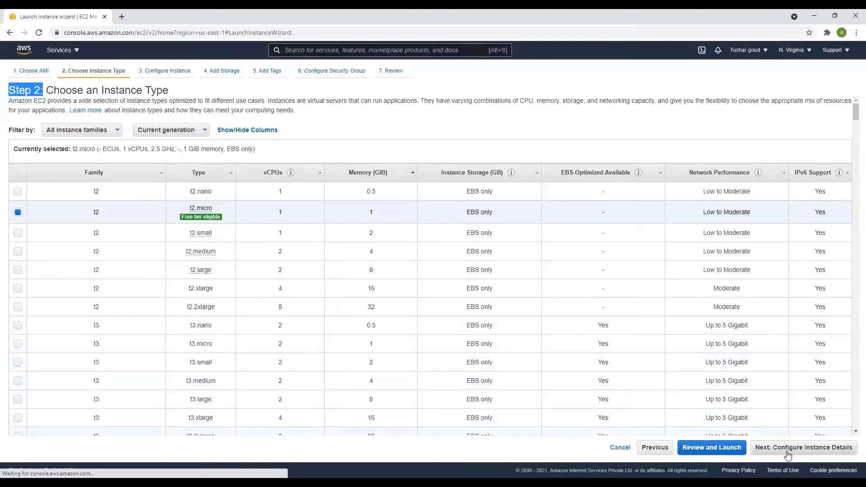
Step: Review the Step 3 title, the Number of instances field and the Network setting
left_click_drag(10, 93, 144, 89)
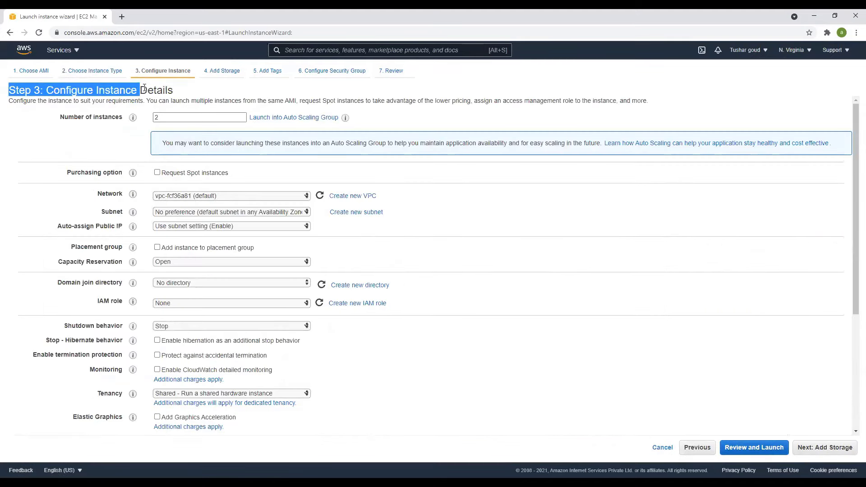
left_click(465, 99)
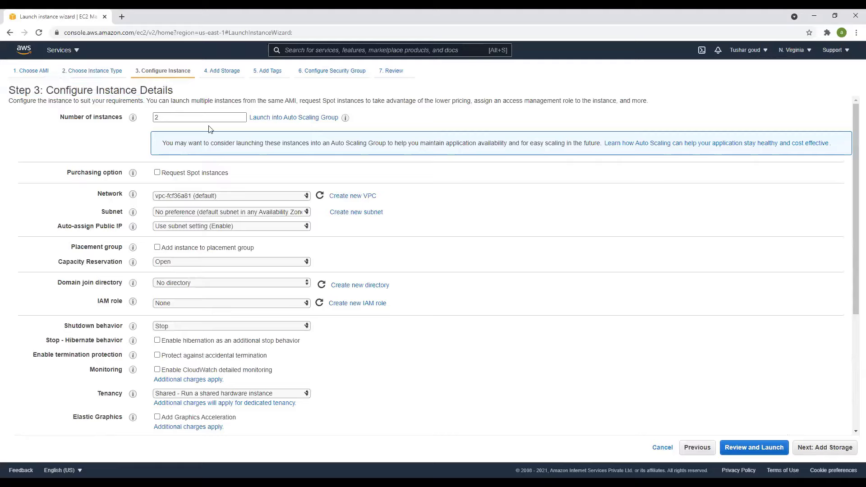
double_click(164, 116)
left_click(161, 119)
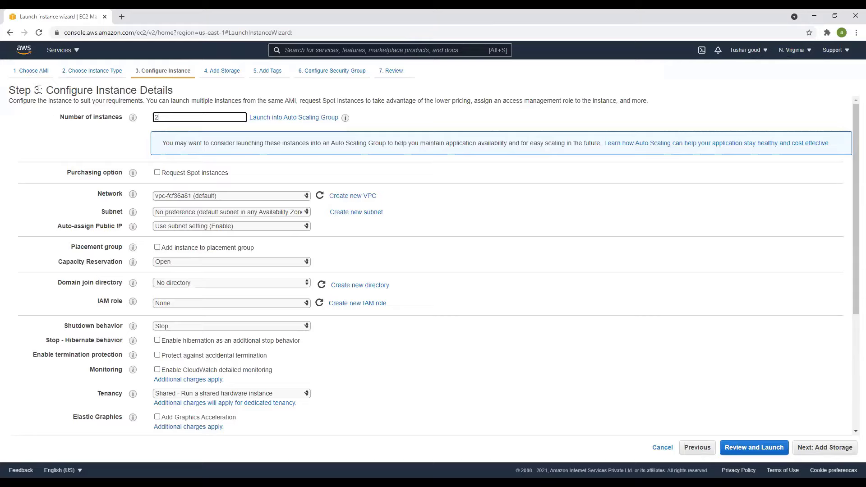
left_click_drag(93, 193, 125, 195)
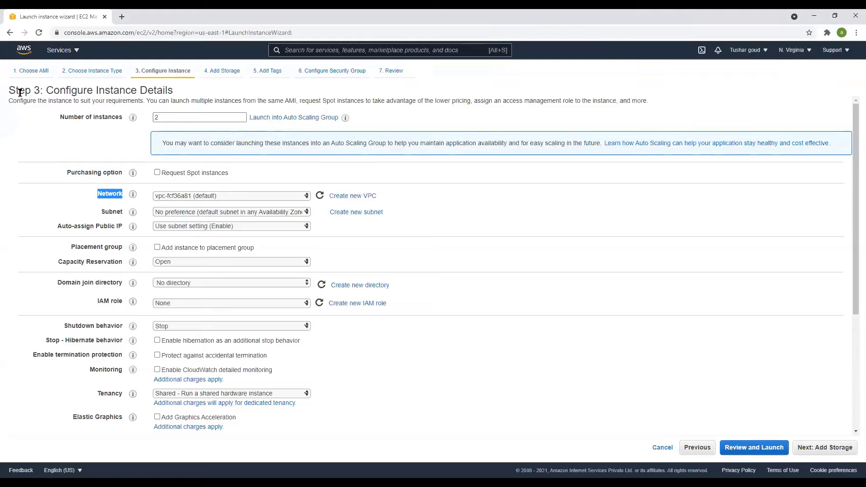
Step: Highlight the Step 3 title, the instance count and the Network label, and continue to the storage settings
left_click_drag(19, 92, 90, 90)
double_click(167, 117)
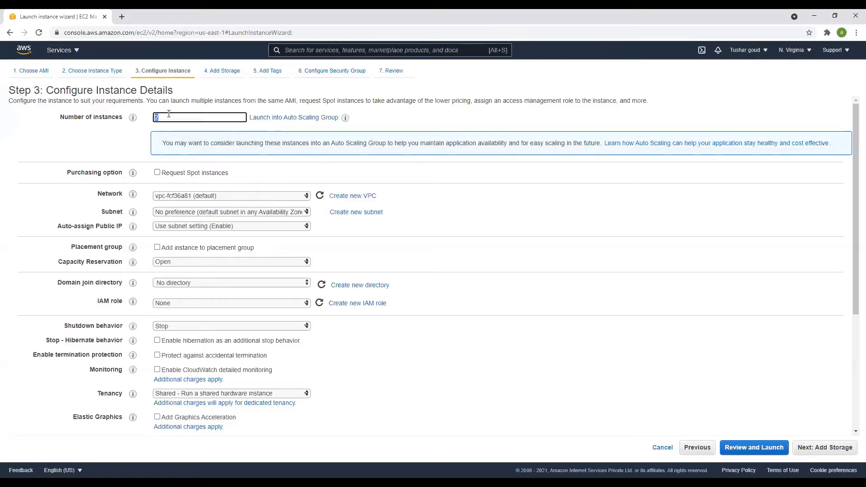
double_click(101, 195)
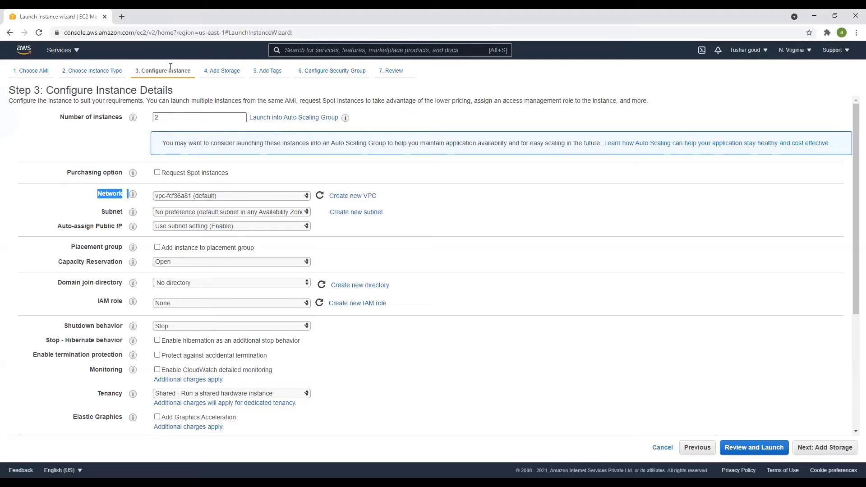
left_click(820, 447)
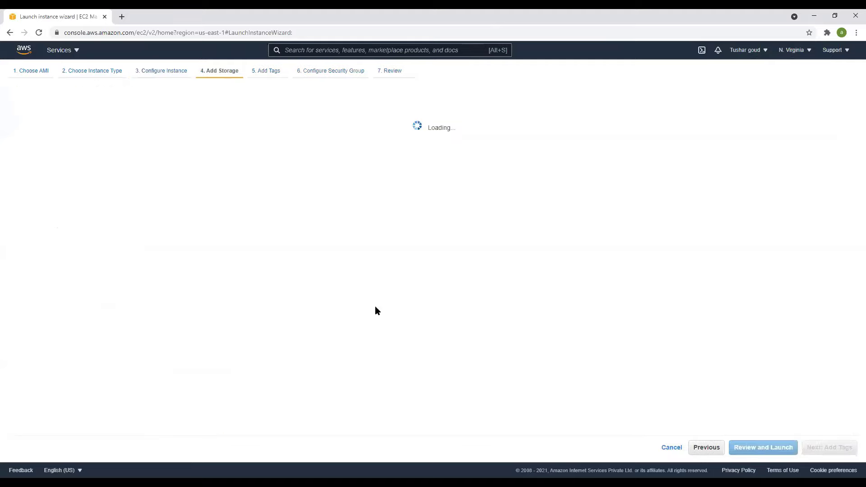
Step: Highlight the Step 4 title "Add Storage"
left_click_drag(9, 90, 65, 90)
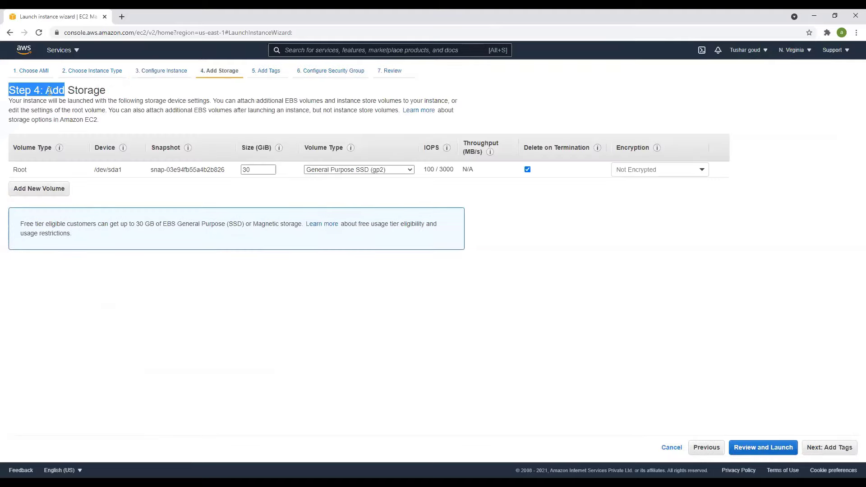
left_click(110, 90)
double_click(50, 90)
left_click_drag(75, 86, 106, 90)
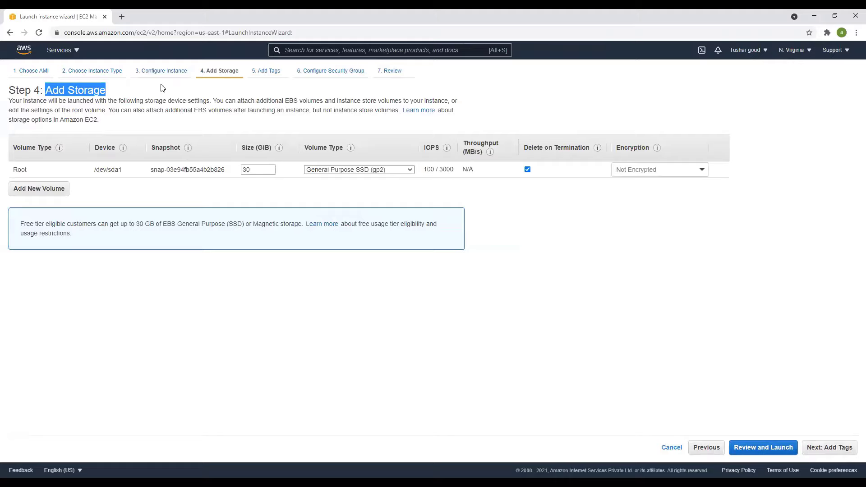
Step: Try root volume sizes of 50, 100, 16000 and 1600 GiB
double_click(252, 173)
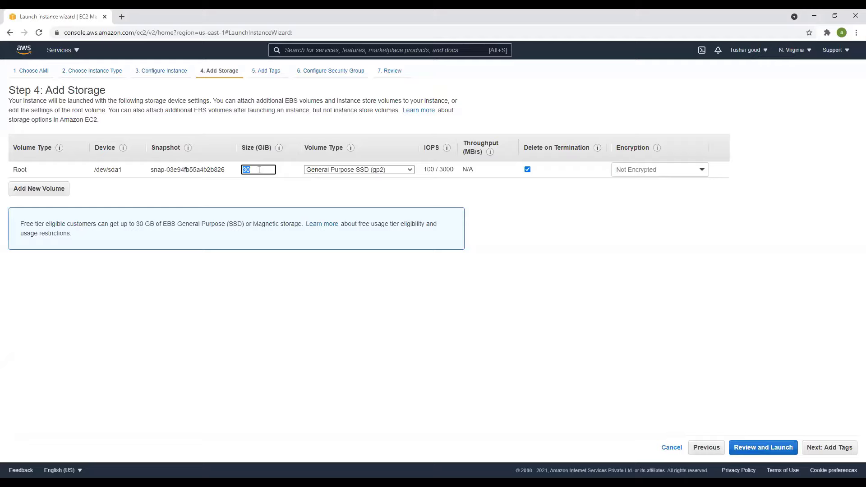
type("50")
key("BackSpace")
key("BackSpace")
type("100")
key("BackSpace")
key("BackSpace")
type("63")
key("BackSpace")
type("000")
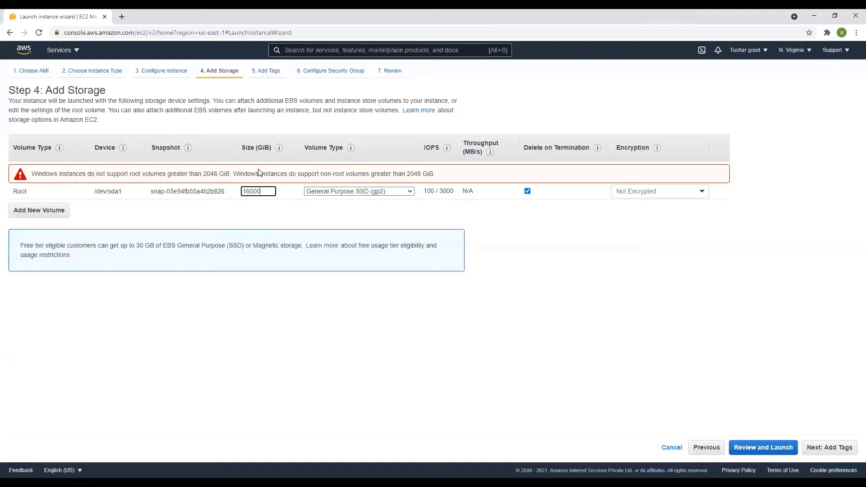
key("BackSpace")
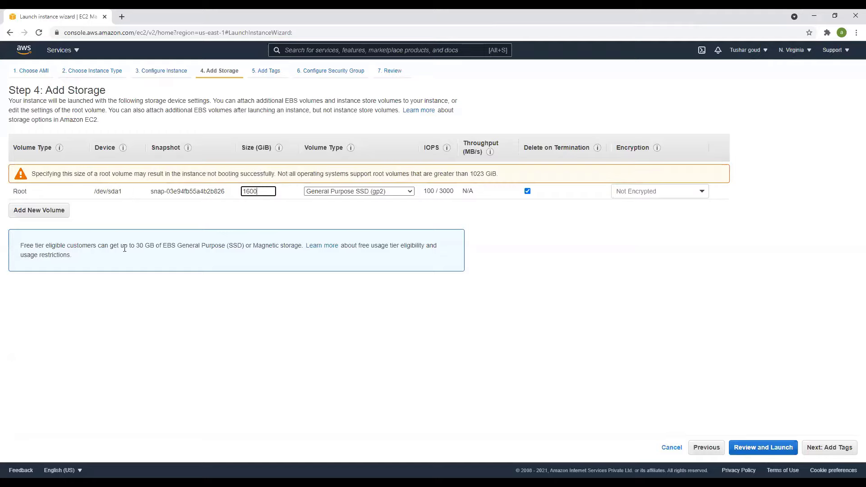
Step: Add three extra EBS volumes below the root volume and remove all three again
left_click(42, 213)
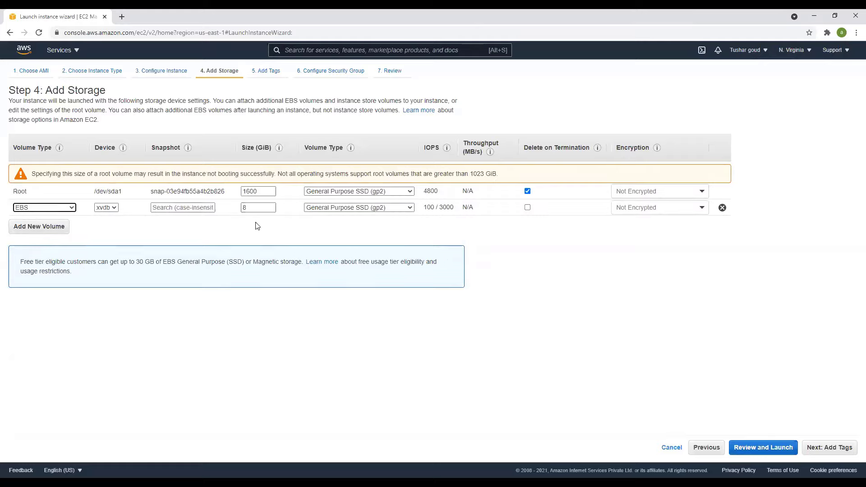
left_click(53, 226)
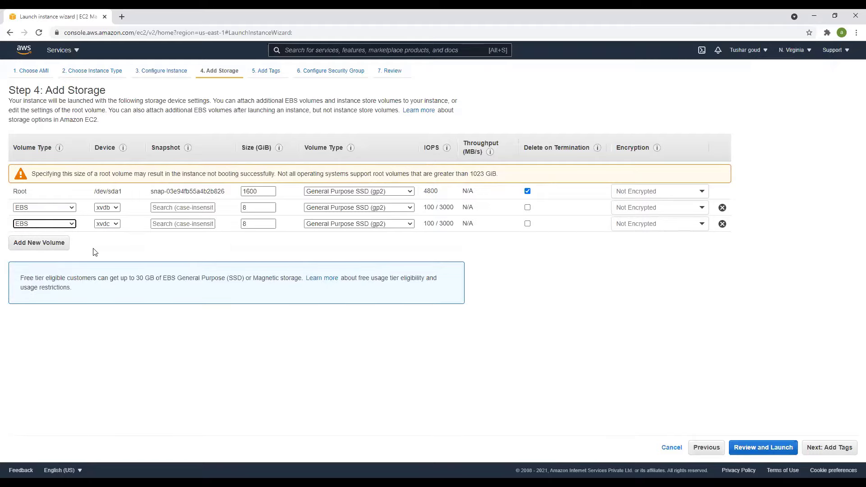
left_click(49, 246)
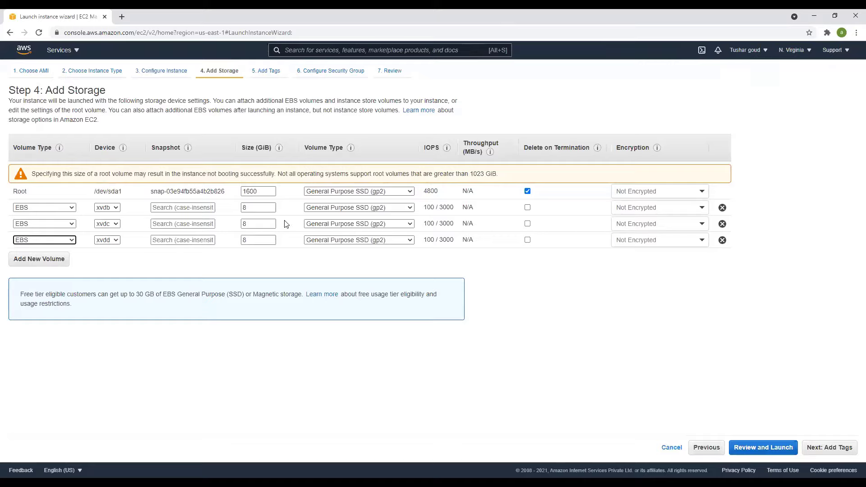
left_click(723, 208)
left_click(722, 208)
left_click(723, 208)
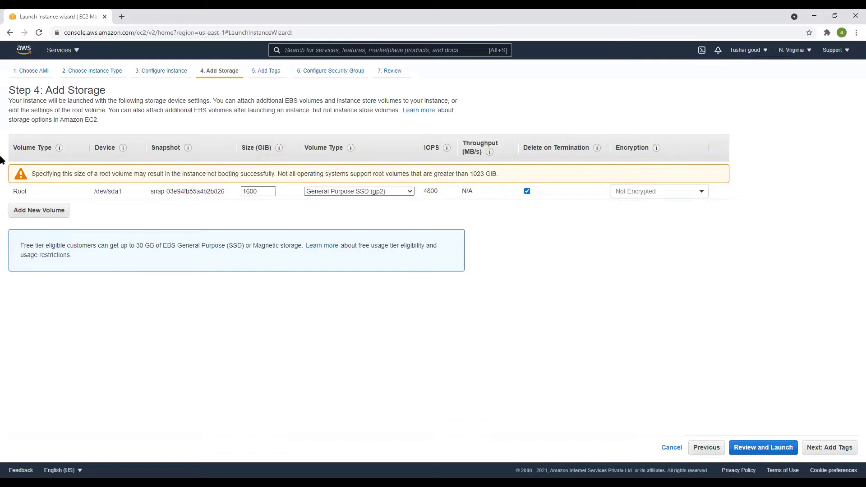
Step: Highlight the "Add Storage" heading once more and clear the text selection
left_click_drag(25, 91, 96, 91)
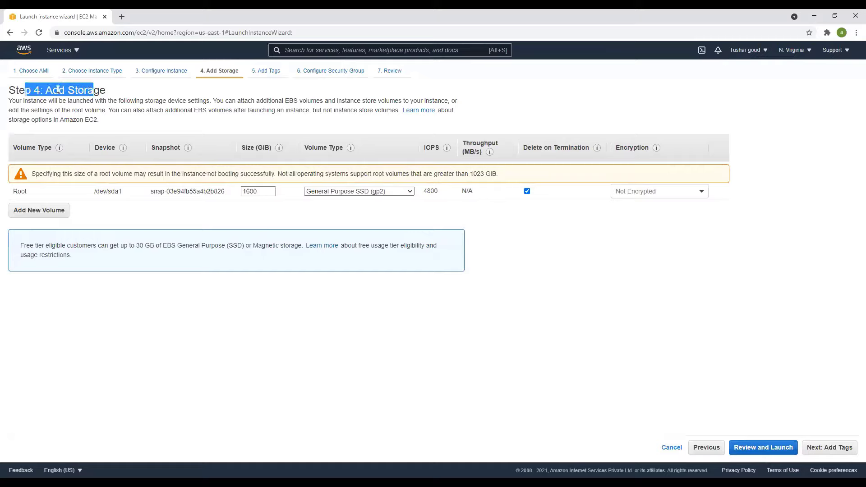
left_click_drag(45, 91, 100, 99)
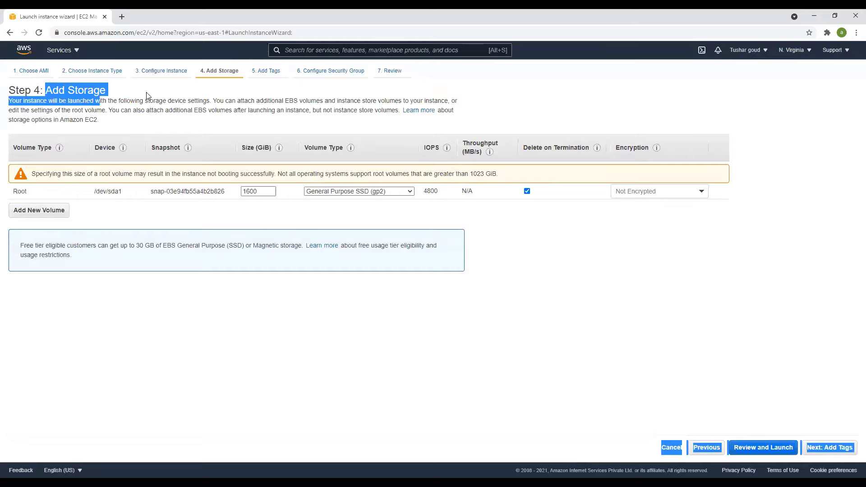
left_click(179, 101)
Step: Set the root volume size to 50 GiB and continue to the tag settings
left_click(260, 189)
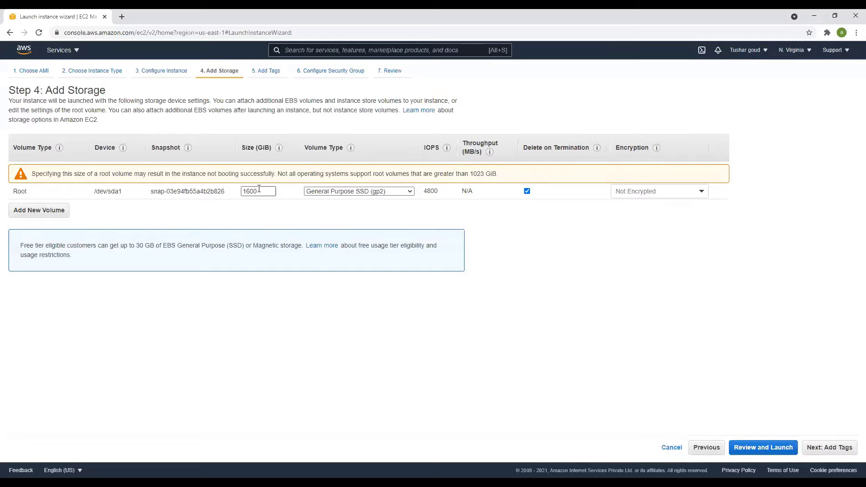
double_click(253, 187)
type("50")
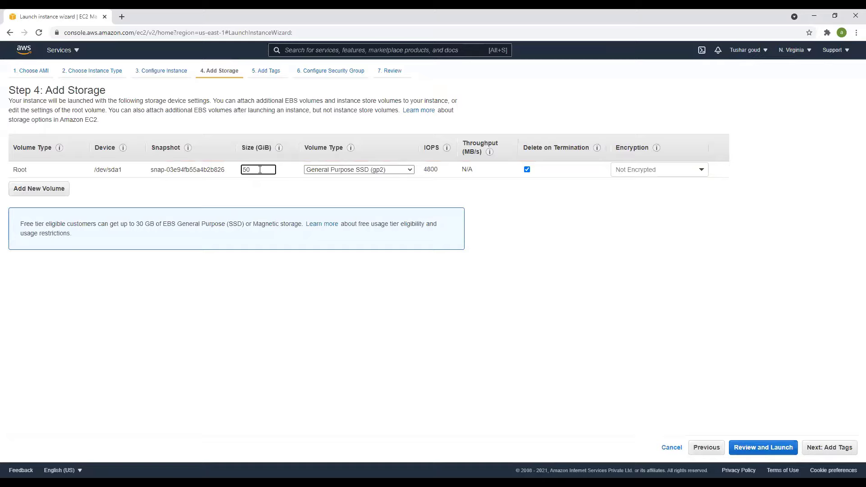
left_click(834, 449)
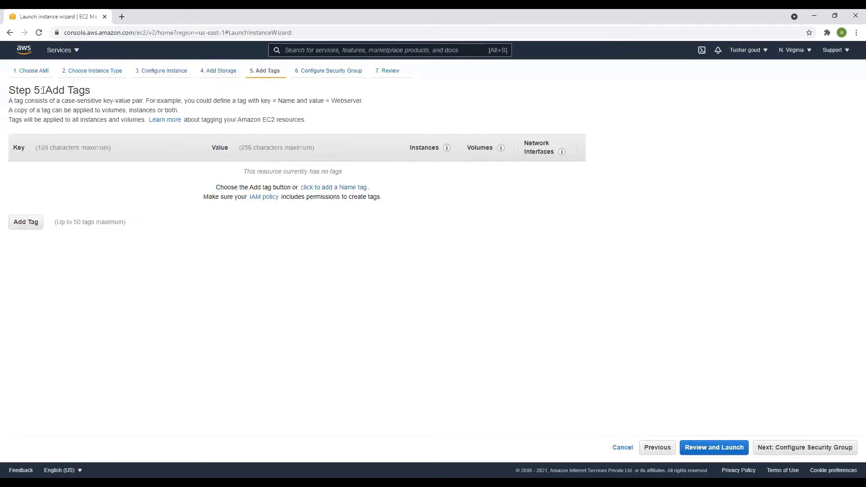
Step: Highlight the Step 5 title "Add Tags"
left_click_drag(45, 90, 132, 90)
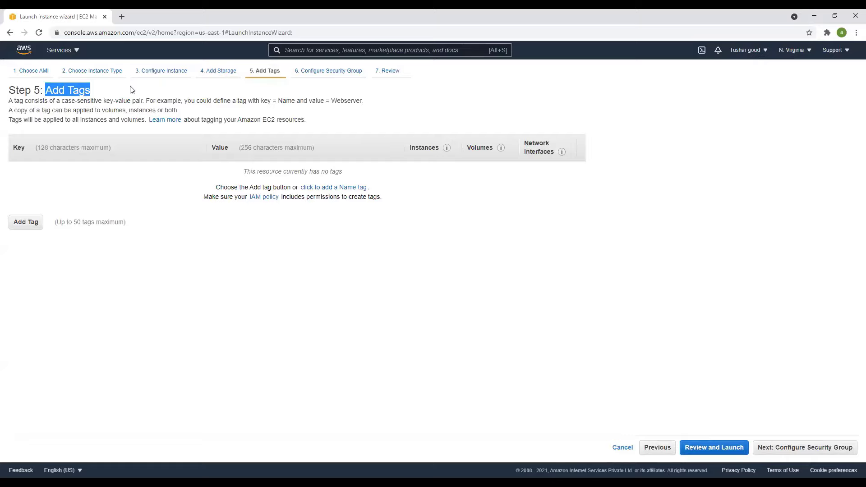
left_click(132, 90)
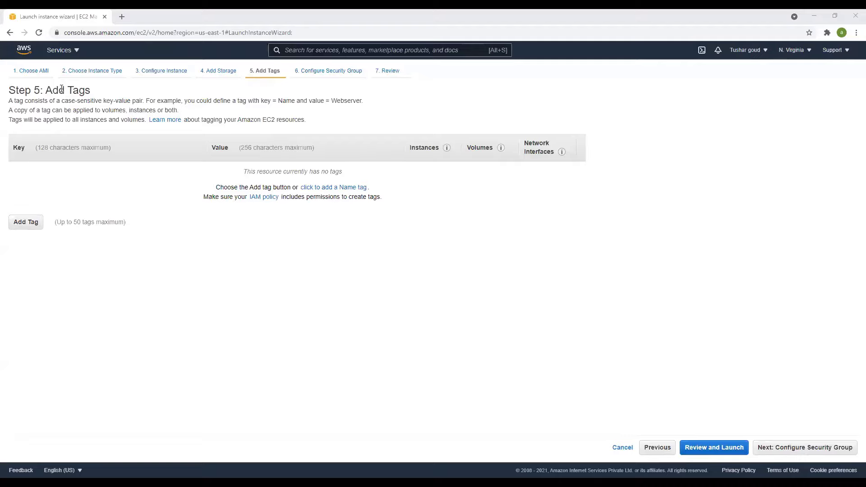
left_click_drag(43, 89, 88, 87)
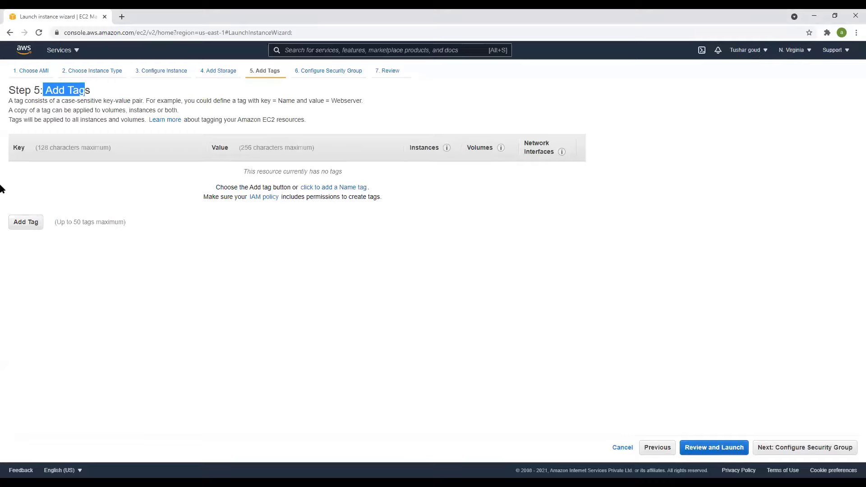
Step: Add a tag with the key Name and the value Windows Server, and remove that tag again
left_click(32, 227)
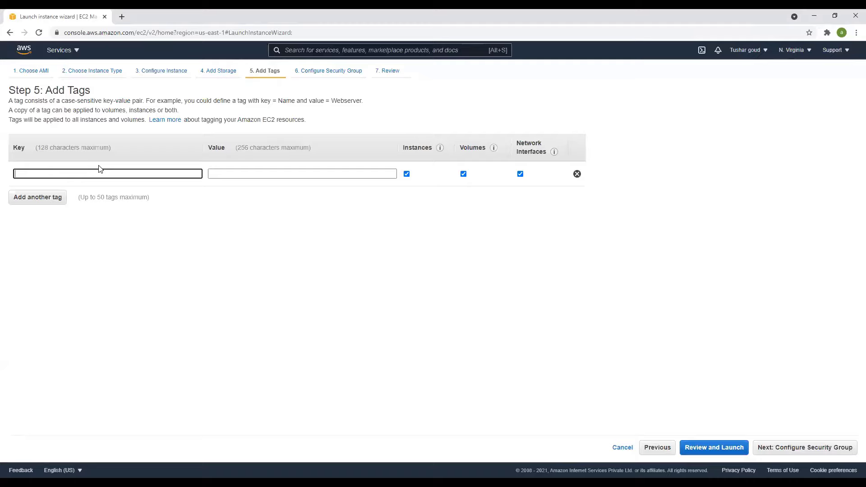
type("Name")
key("Tab")
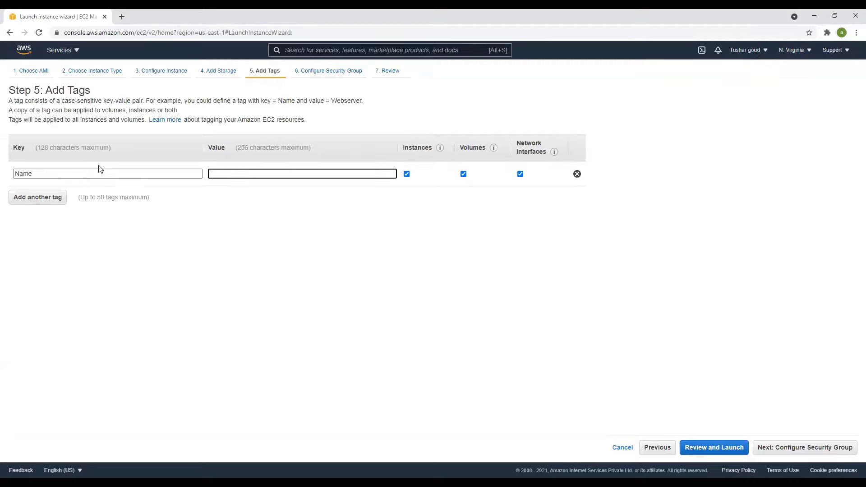
type("Windows Server")
left_click(577, 174)
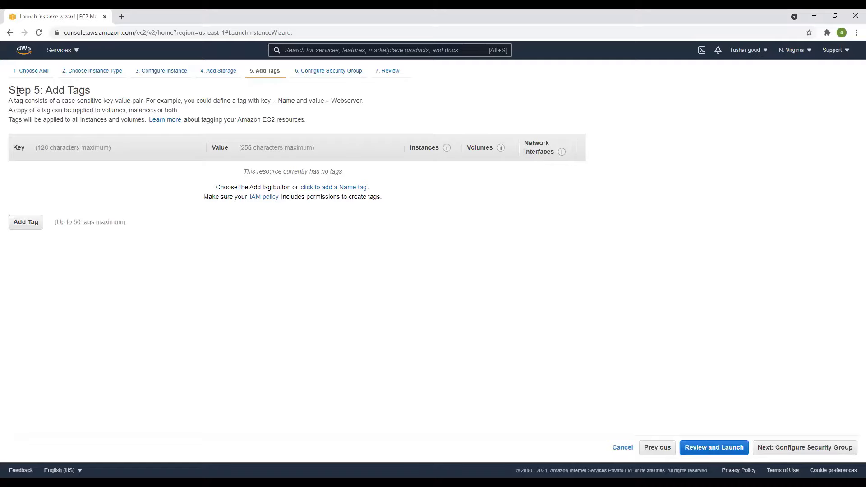
Step: Highlight the Step 5 title and continue without tags to the security group configuration
left_click_drag(26, 93, 80, 102)
left_click(77, 87)
left_click(803, 459)
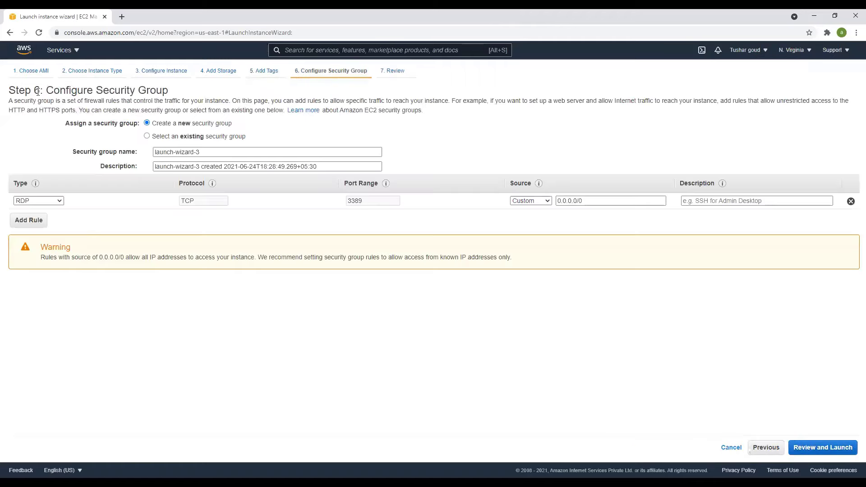
Step: Highlight the Step 6 title "Configure Security Group" and the words "Security Group" in it
left_click_drag(46, 92, 174, 96)
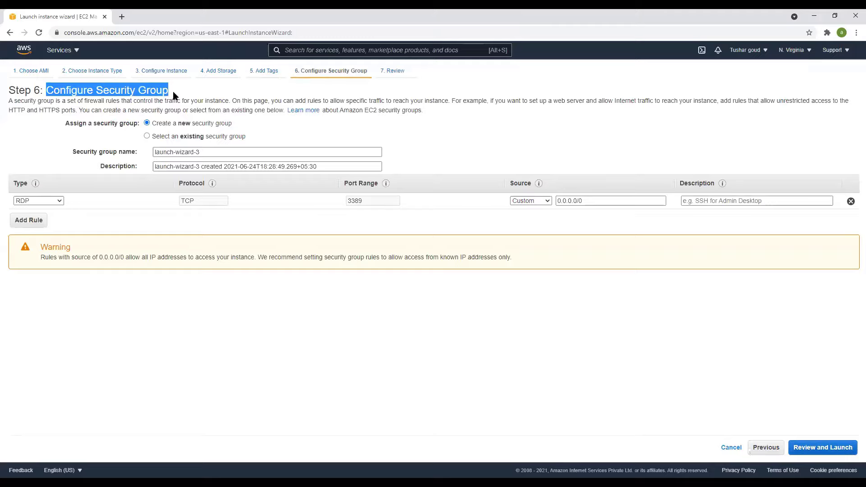
left_click(160, 89)
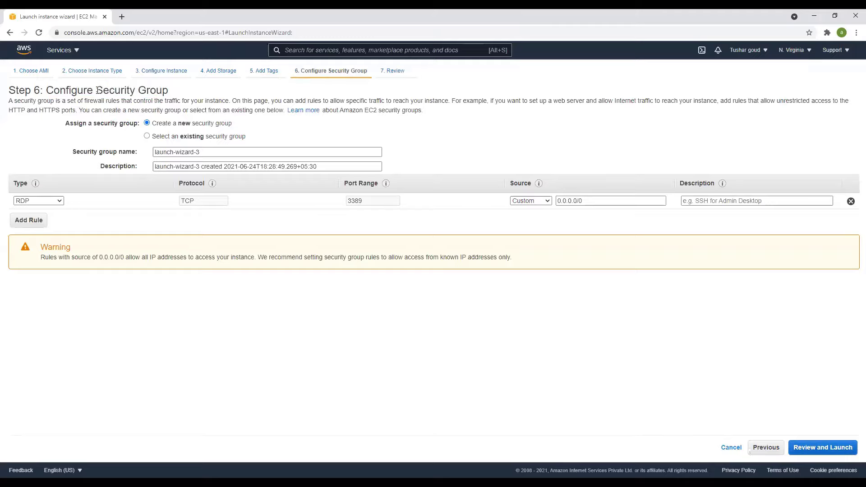
left_click_drag(96, 90, 183, 92)
left_click(182, 92)
Step: Browse the rule types for the security group, keep the RDP rule and continue to the launch review
left_click(41, 200)
scroll(45, 357, "down", 1)
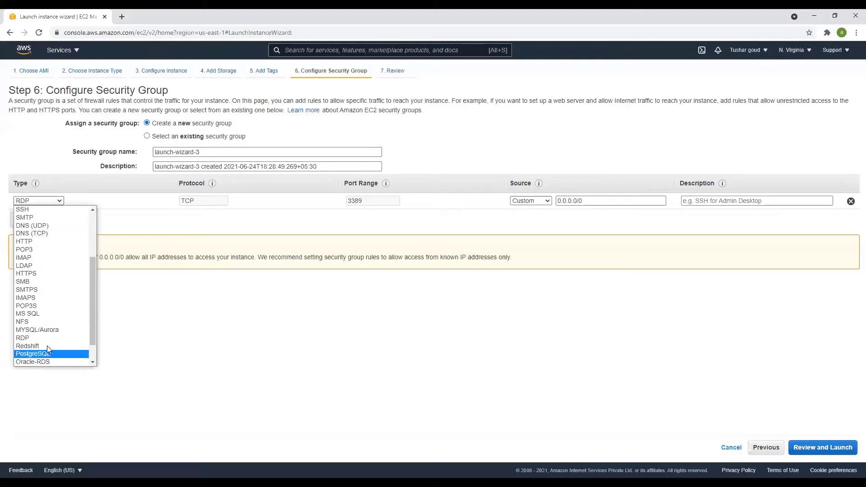
left_click(264, 233)
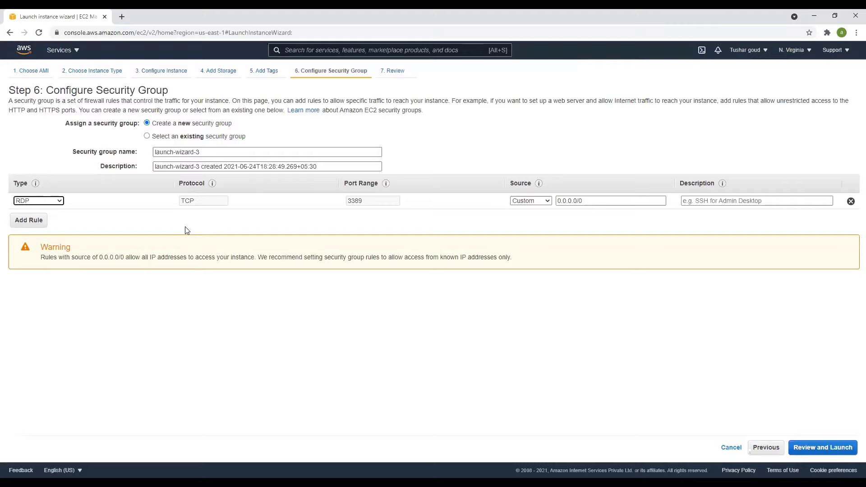
left_click(823, 447)
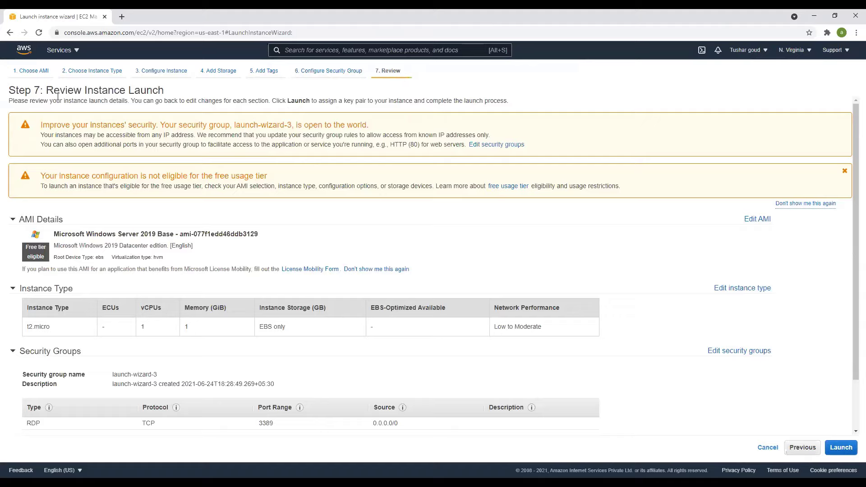
Step: Review the launch summary by highlighting the AMI name, memory size and RDP rule, and expand the Storage section
left_click_drag(47, 90, 85, 90)
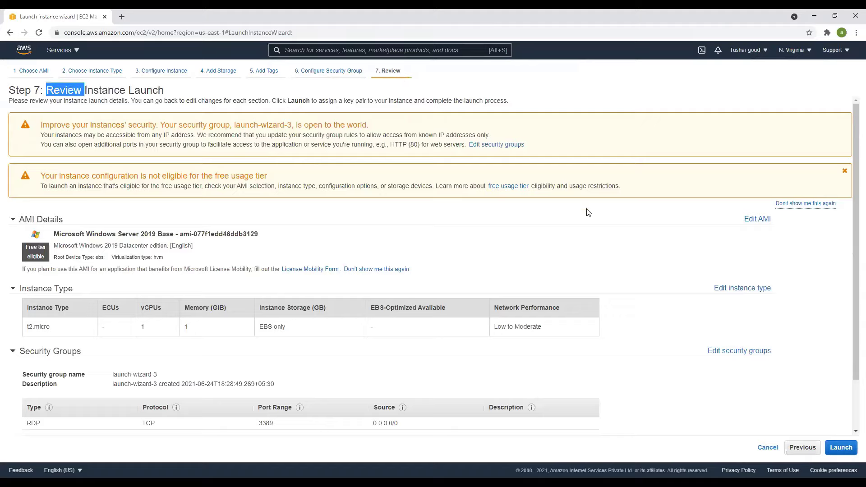
scroll(588, 212, "down", 1)
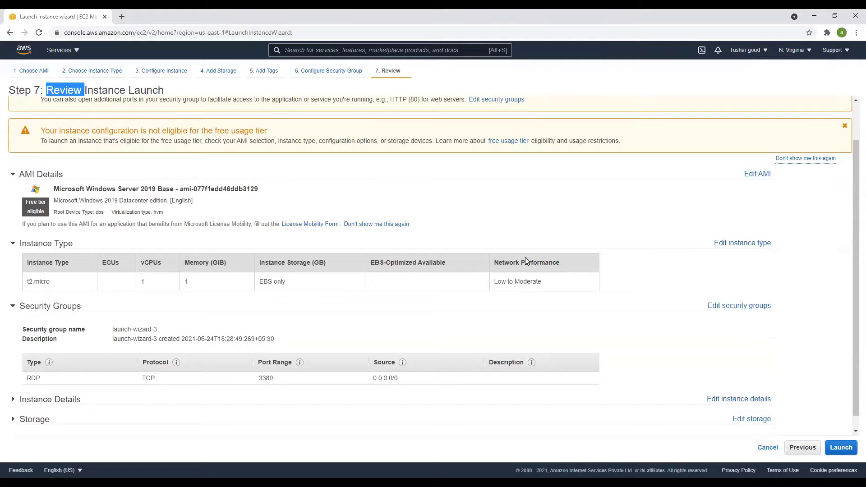
scroll(348, 253, "down", 1)
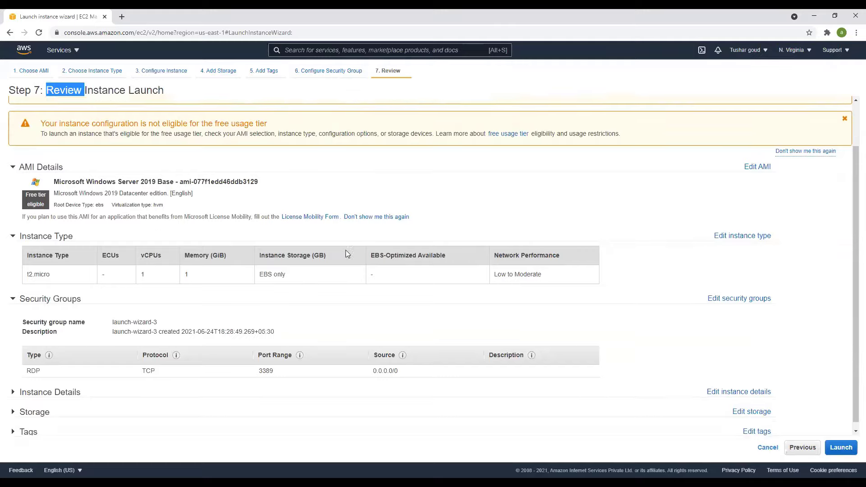
left_click_drag(72, 175, 123, 176)
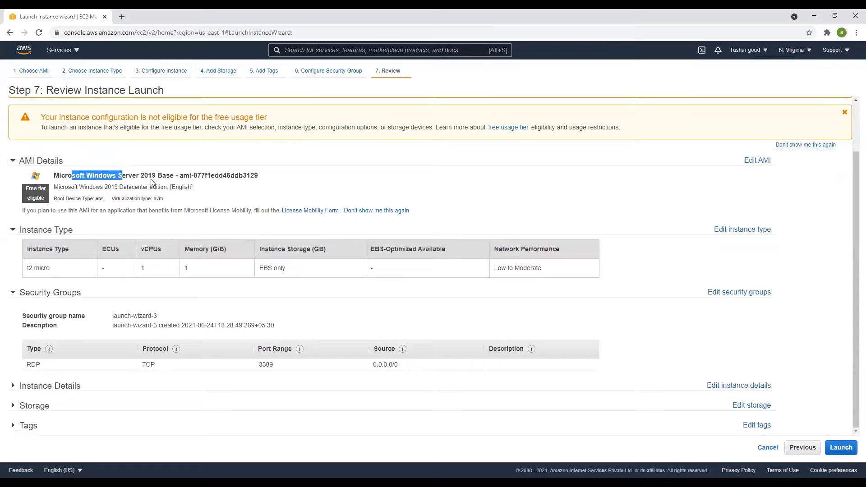
left_click_drag(210, 271, 181, 271)
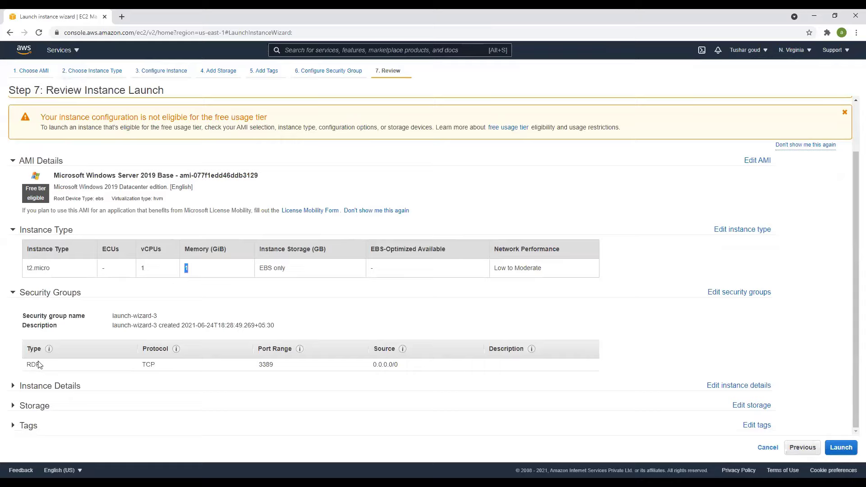
left_click_drag(45, 367, 27, 366)
left_click(13, 406)
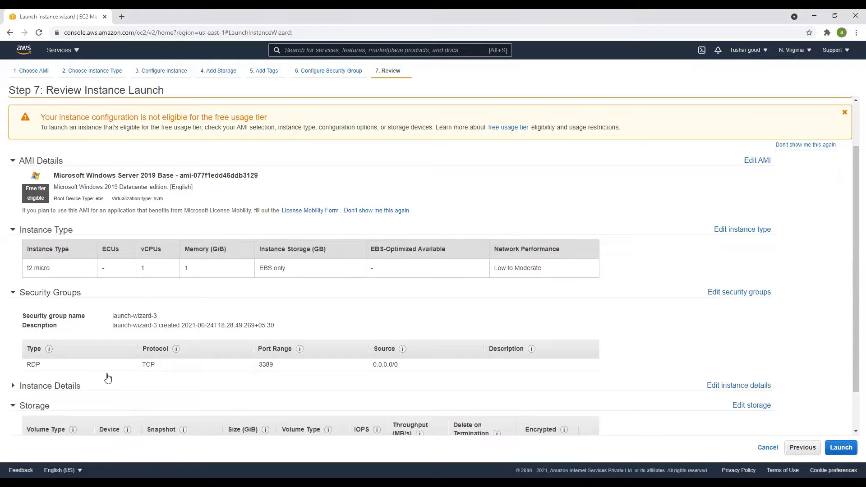
Step: Highlight the root volume size in the Storage section and look over the whole launch summary once more
scroll(298, 270, "down", 1)
left_click_drag(243, 406, 224, 406)
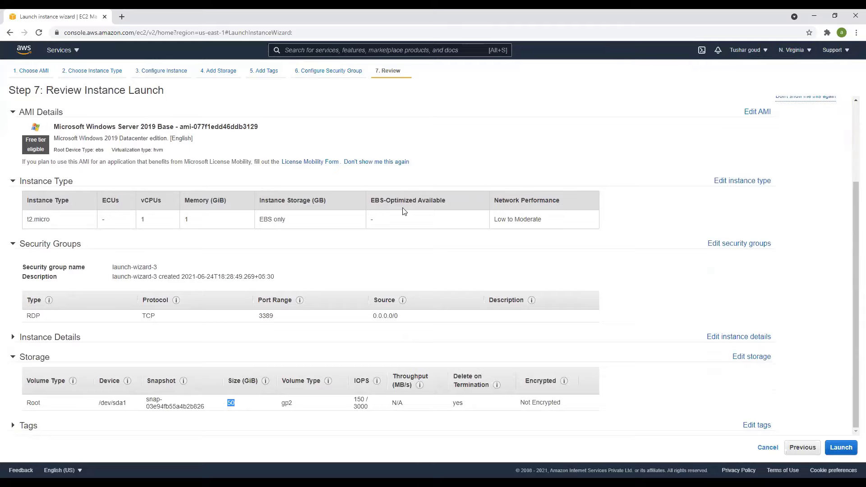
scroll(485, 267, "up", 3)
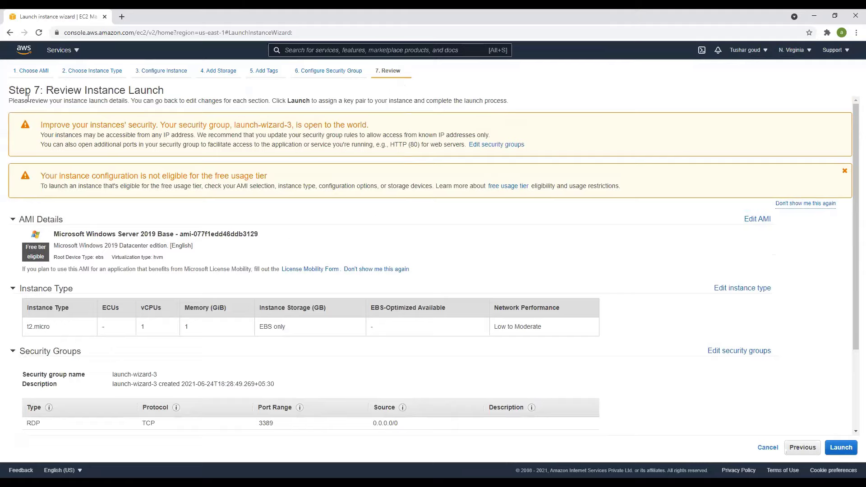
scroll(414, 322, "down", 1)
scroll(416, 324, "down", 2)
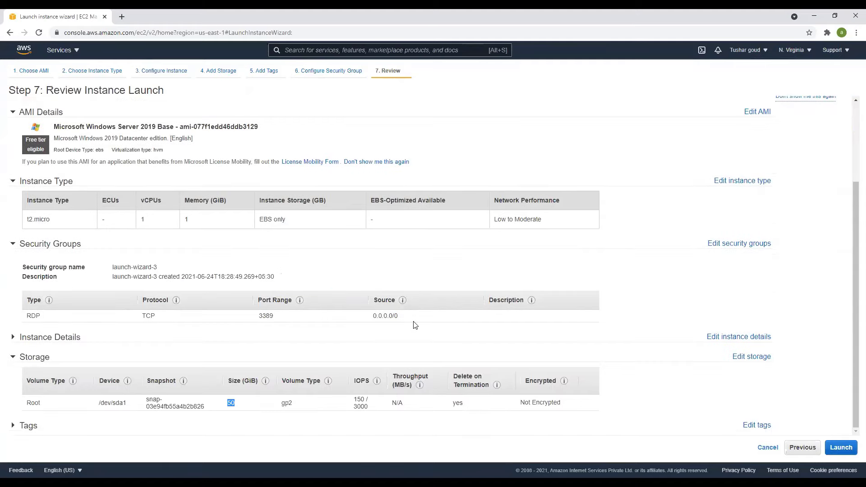
scroll(306, 361, "up", 2)
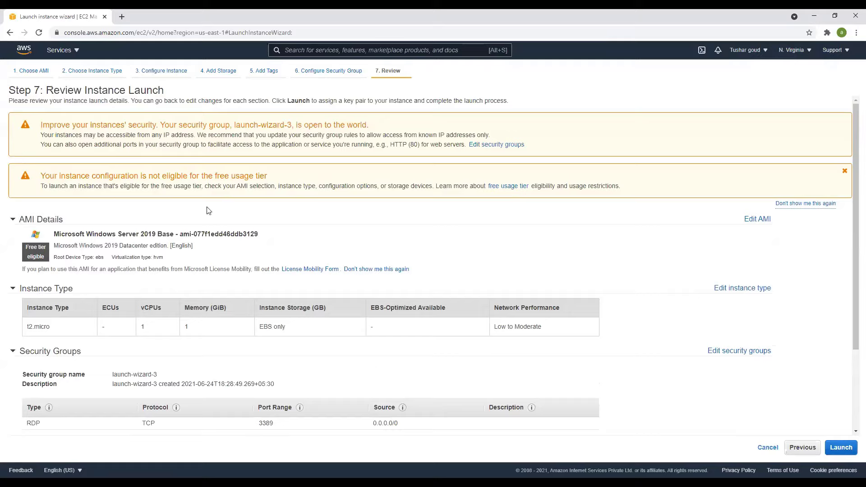
Step: Proceed to launch, create a new key pair named Demo and download its private key file
left_click(842, 454)
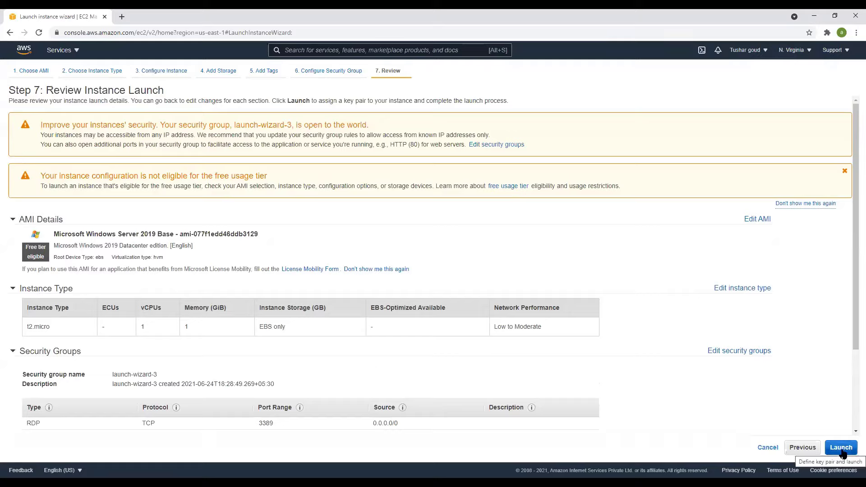
left_click(842, 453)
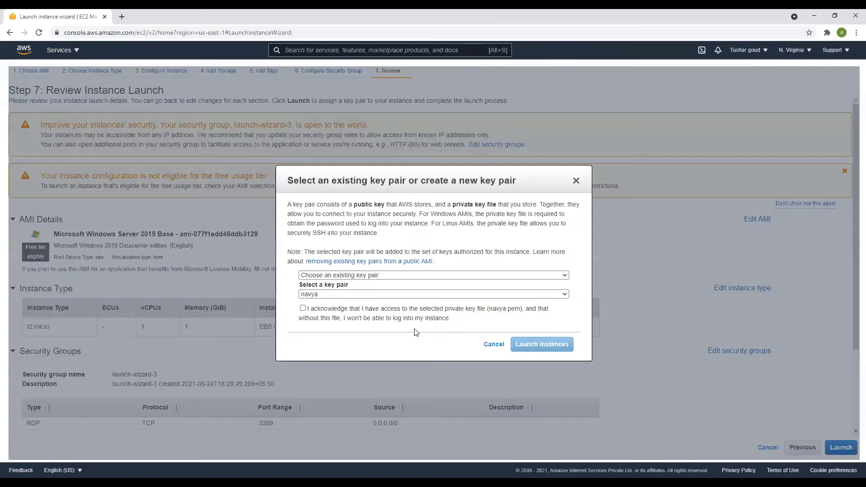
left_click(384, 276)
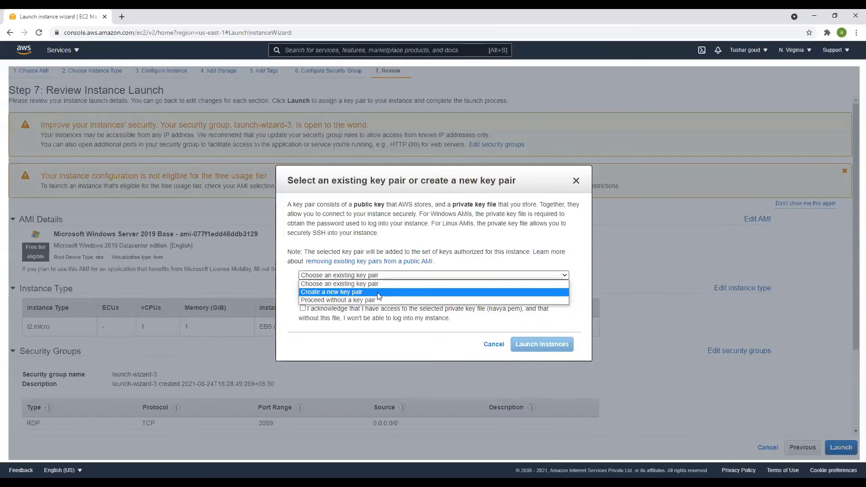
left_click(379, 292)
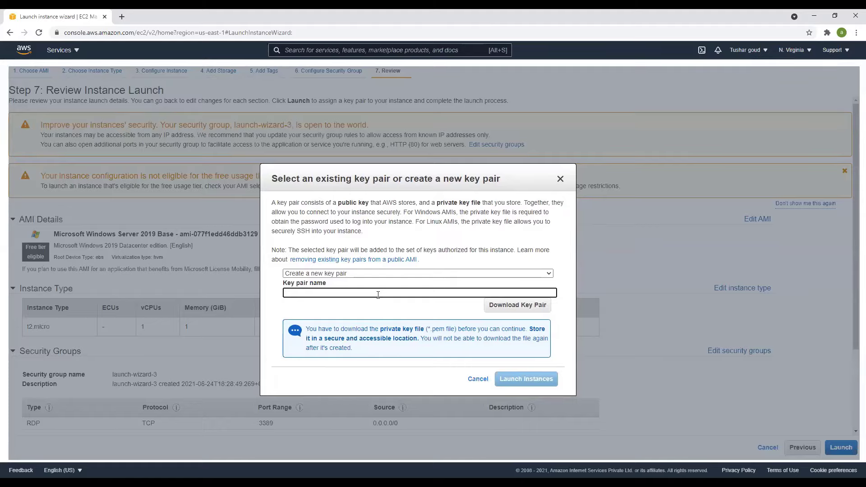
type("Demo")
left_click(496, 306)
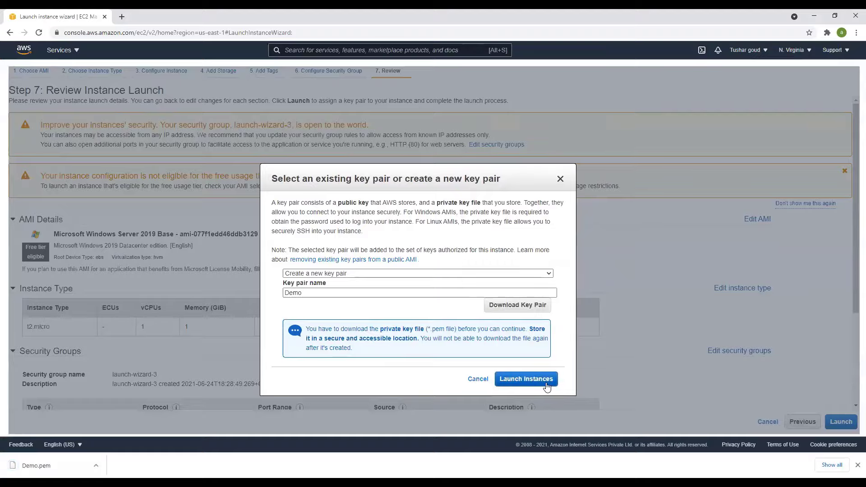
Step: Launch the instances with the new key pair, view the instance list and dismiss the console notification
left_click(526, 380)
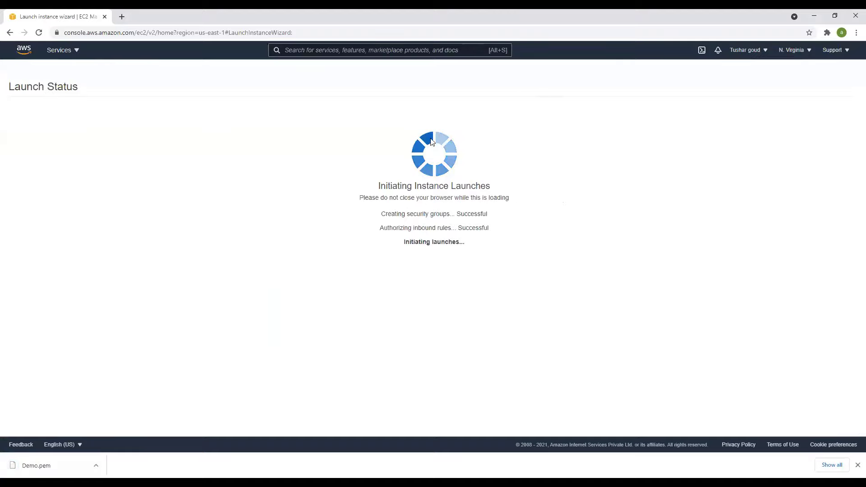
left_click(827, 373)
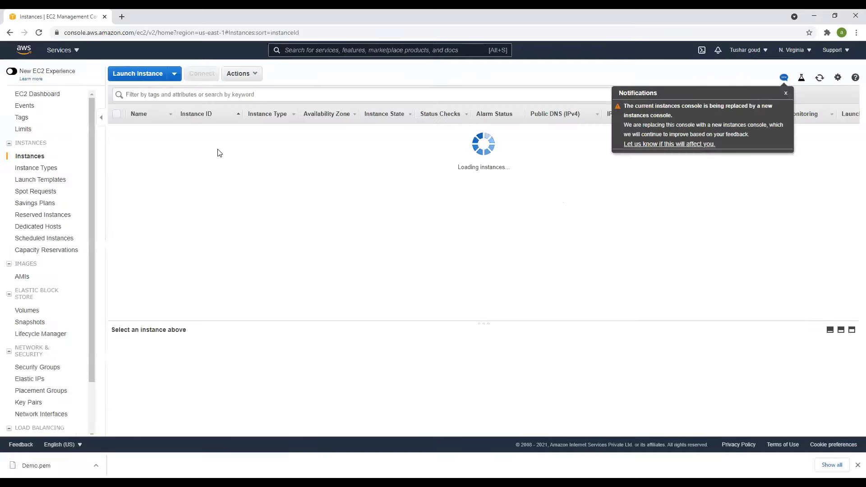
left_click(787, 94)
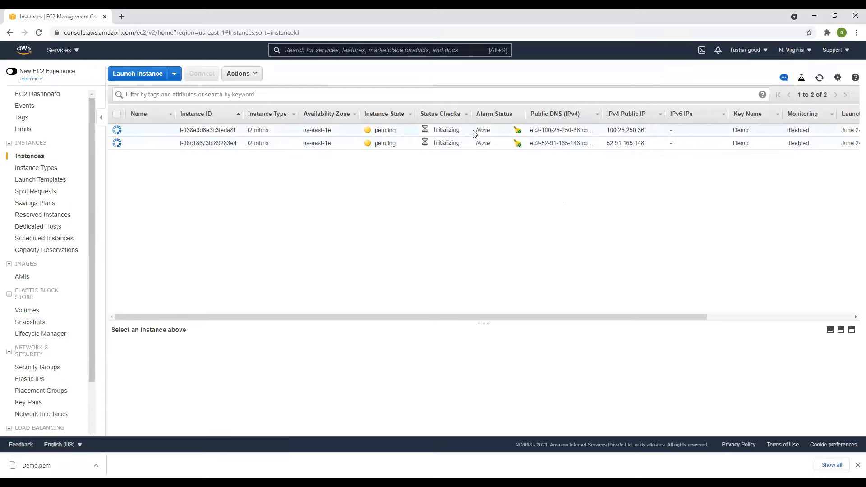
Step: Highlight the status checks and instance states of the two new instances in the list
left_click_drag(460, 131, 433, 131)
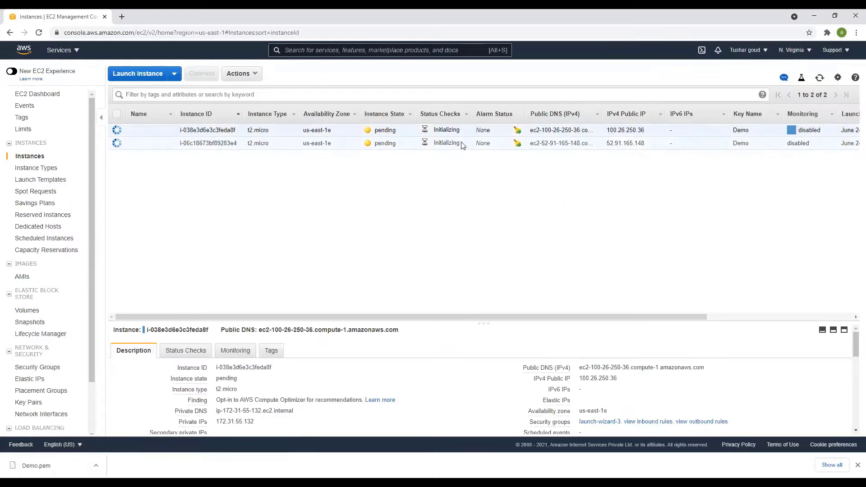
left_click(456, 145)
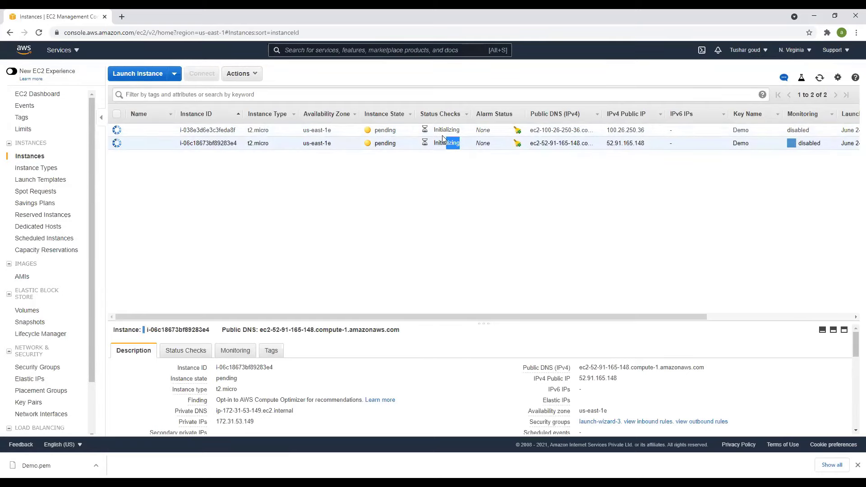
left_click(483, 199)
left_click_drag(394, 143, 441, 170)
left_click(472, 175)
left_click_drag(462, 134, 434, 198)
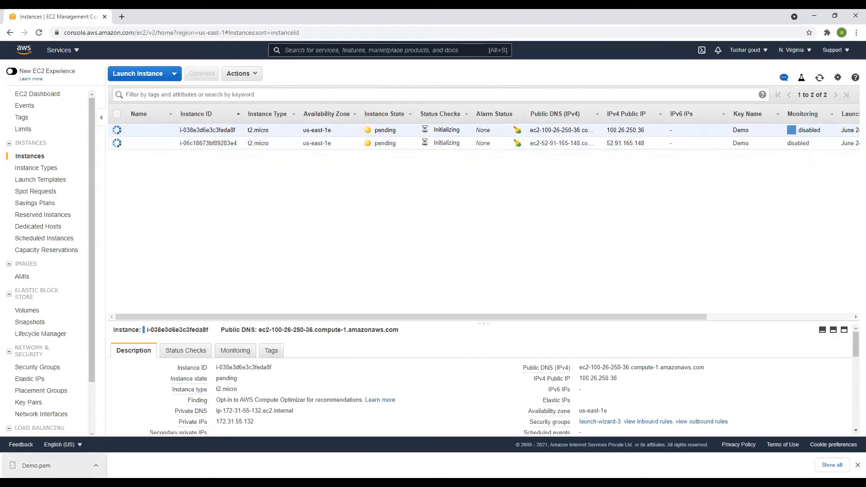
Step: Open the downloaded Demo.pem file in Notepad and highlight the private key text and parts of it
left_click(52, 471)
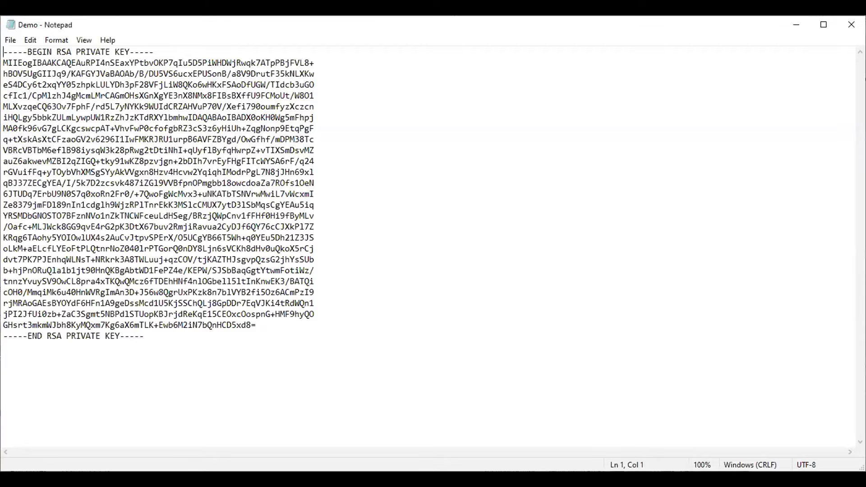
left_click_drag(9, 54, 259, 325)
left_click(396, 281)
left_click_drag(5, 49, 271, 323)
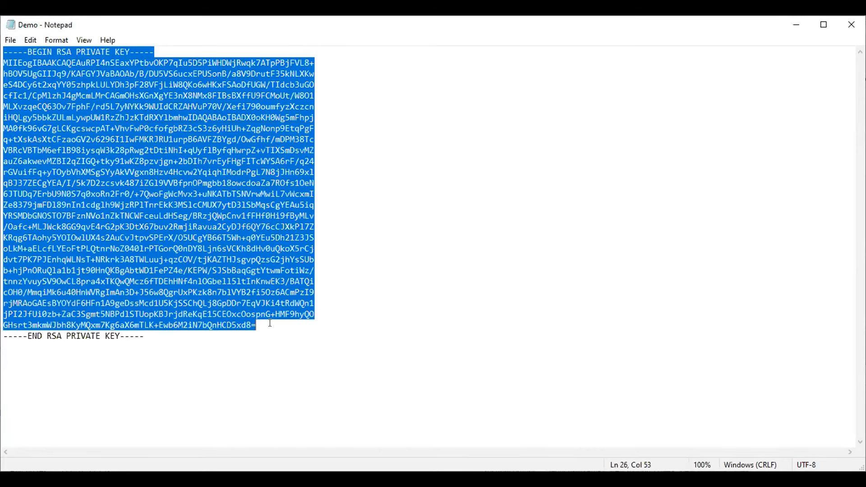
left_click(442, 284)
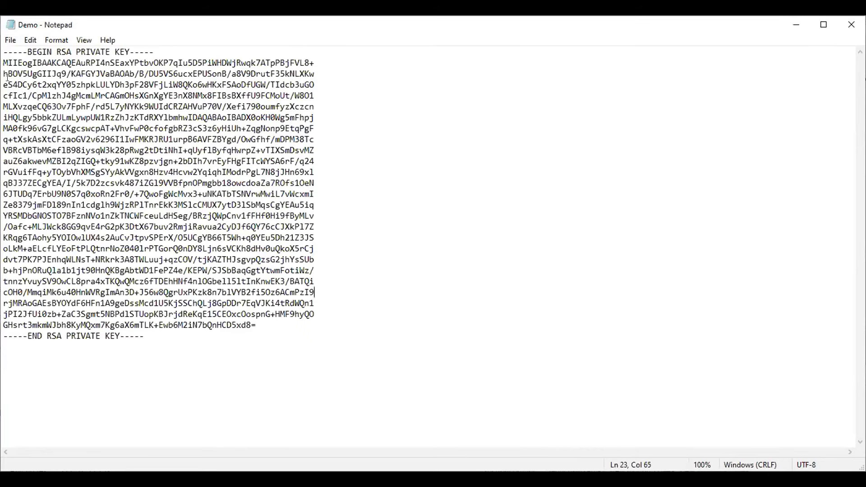
left_click(21, 118)
left_click_drag(20, 118, 116, 108)
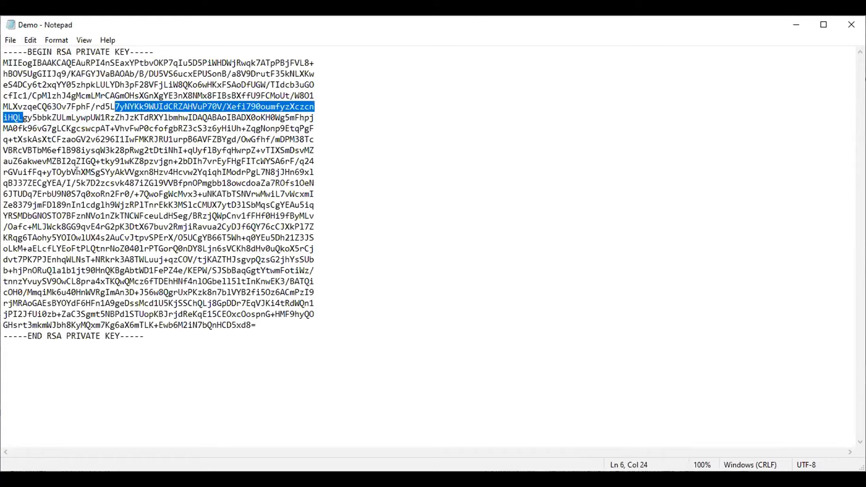
left_click_drag(36, 159, 93, 156)
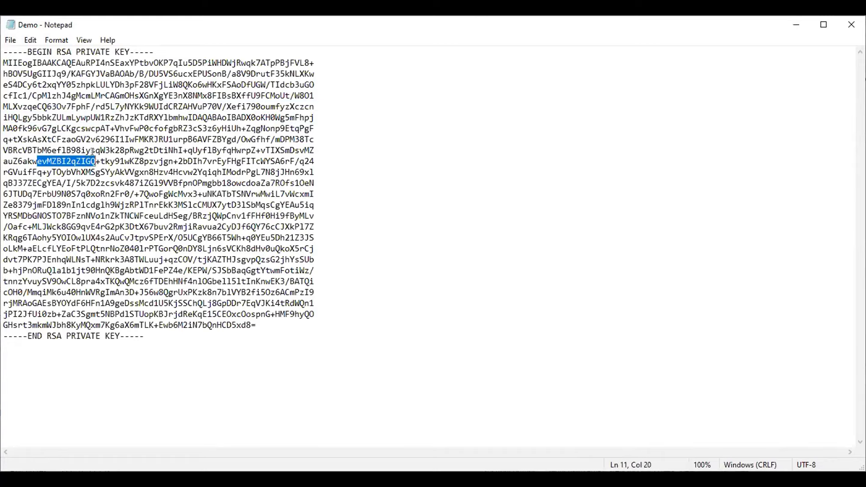
left_click_drag(86, 225, 185, 218)
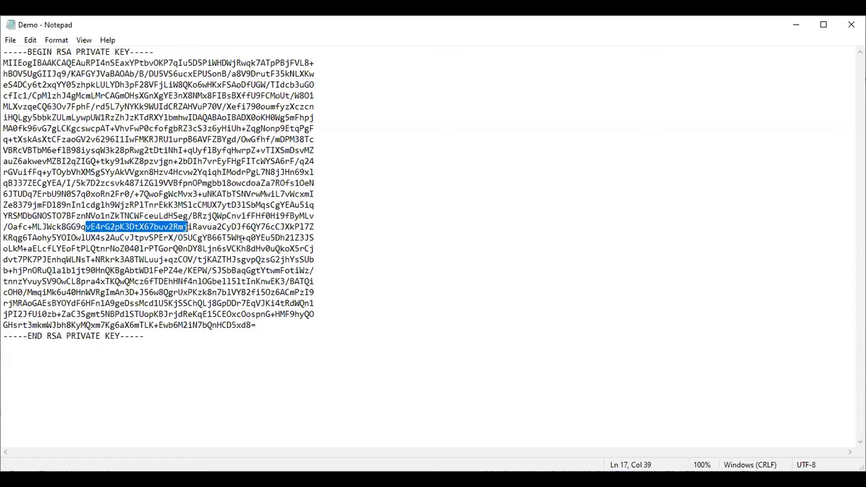
left_click_drag(57, 158, 191, 161)
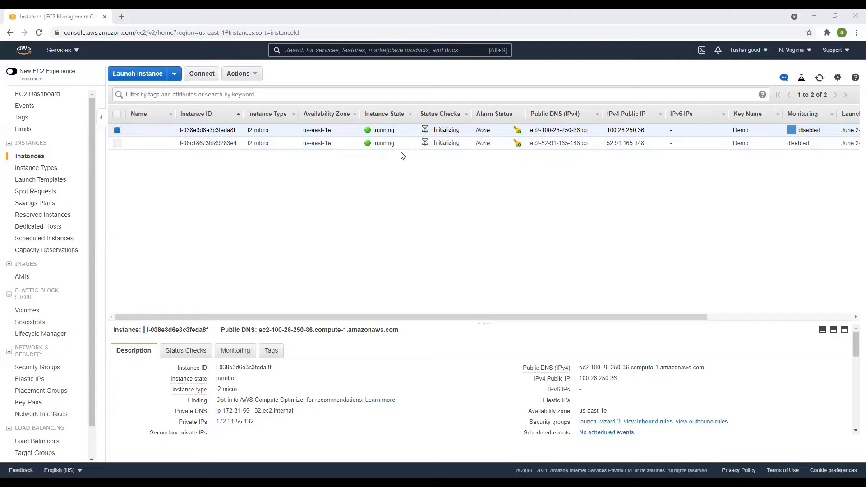
Step: Return to the EC2 instance list and highlight the instance state of both instances
mouse_move(375, 131)
left_mouse_down()
mouse_move(395, 131)
mouse_move(375, 145)
left_mouse_up()
left_click(374, 145)
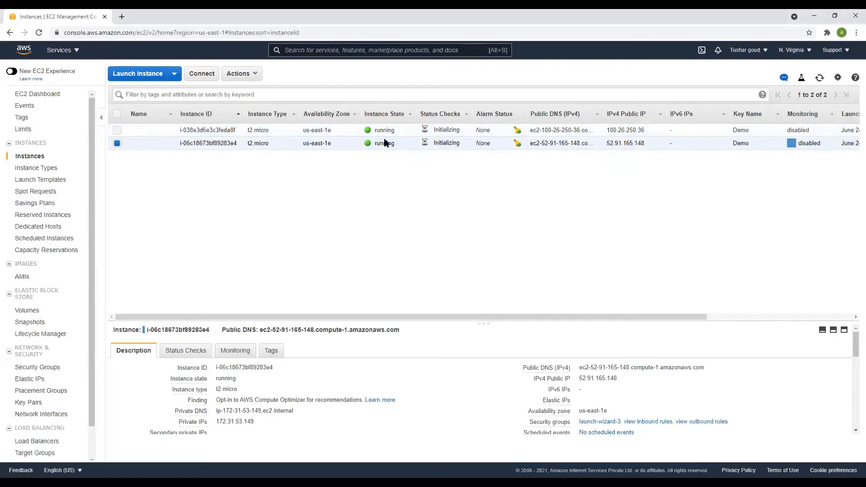
left_click_drag(396, 144, 375, 131)
Step: Name the first instance in the list Windows 1
left_click(166, 130)
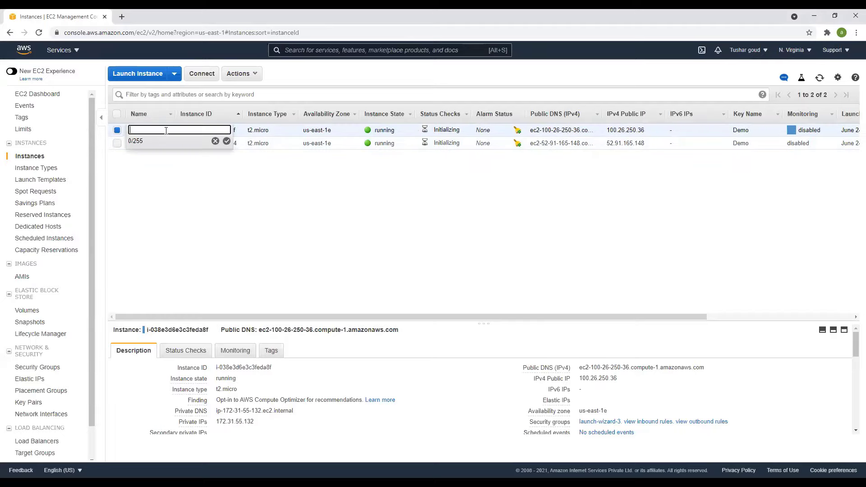
type("Windows 1")
left_click(227, 141)
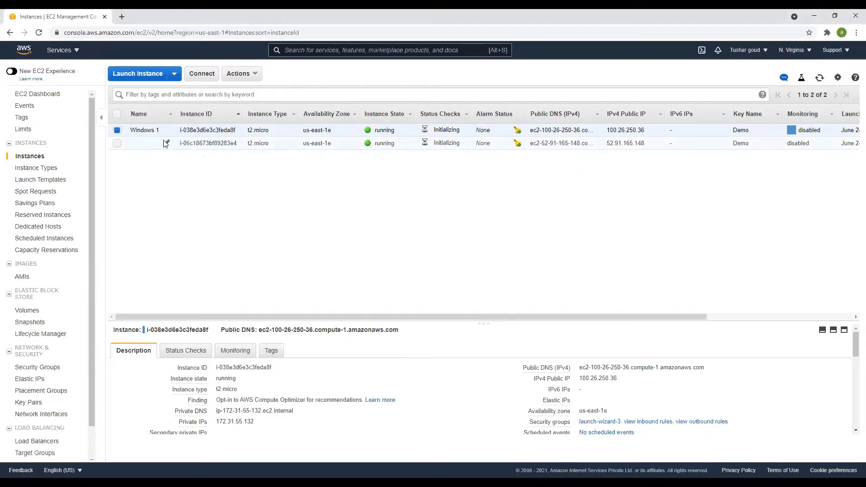
Step: Name the second instance in the list Windows 2
left_click(166, 143)
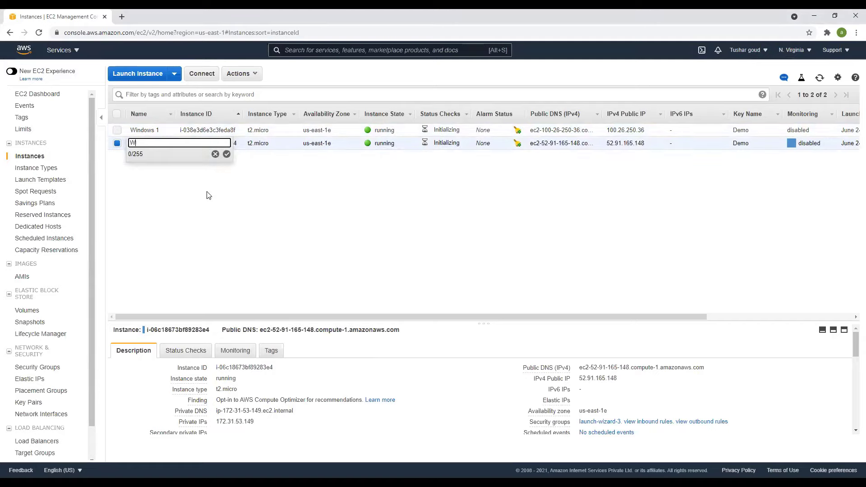
type("Windows 2")
key("Return")
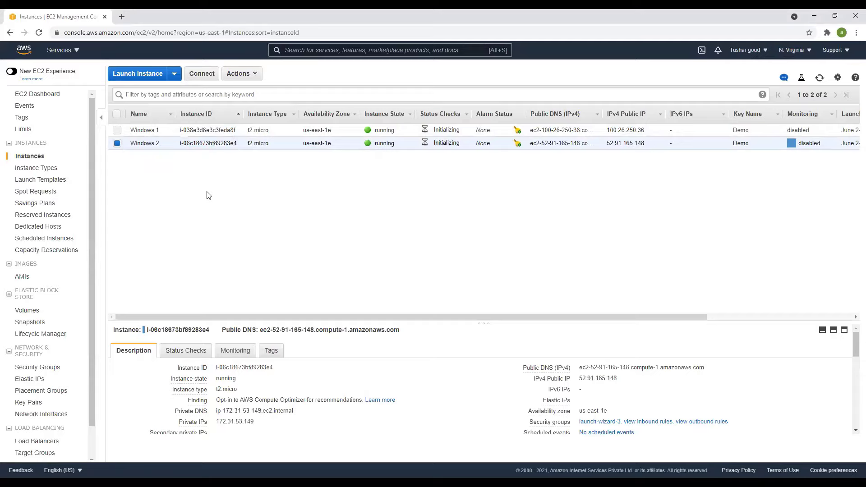
Step: Refresh the instance list and highlight the instance state of the Windows 1 instance
left_click(820, 77)
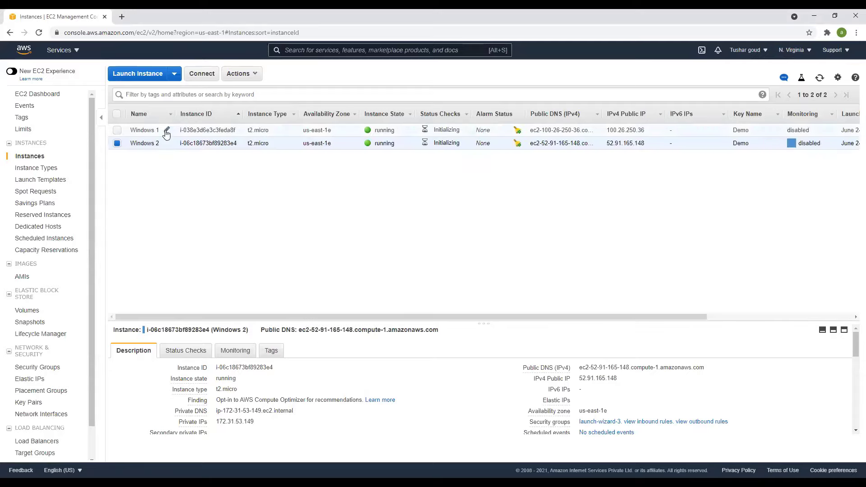
left_click(820, 78)
left_click_drag(394, 133, 375, 134)
left_click(376, 136)
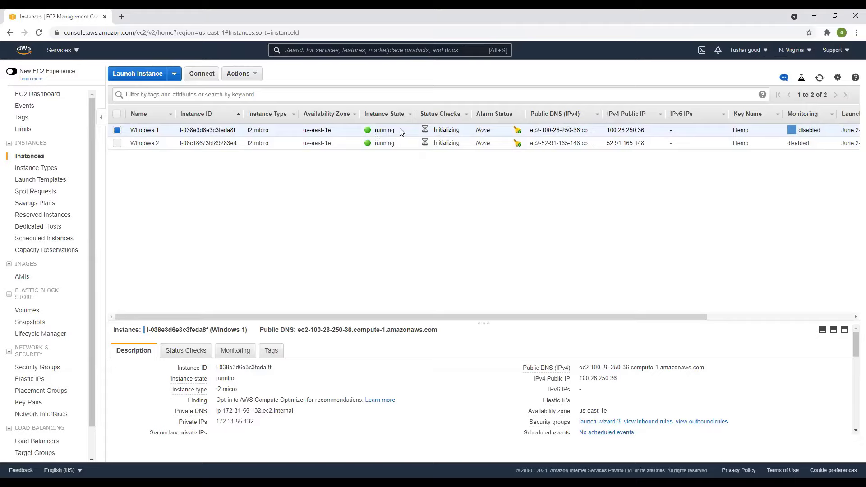
left_click_drag(400, 132, 377, 132)
left_click(359, 186)
Step: Rename the Windows 1 instance to SERVER 1
left_click(167, 129)
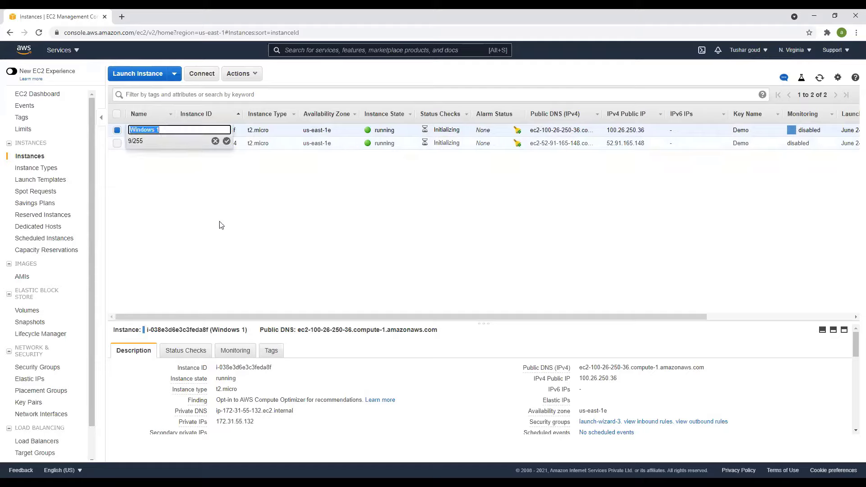
type("SERVER")
key("Return")
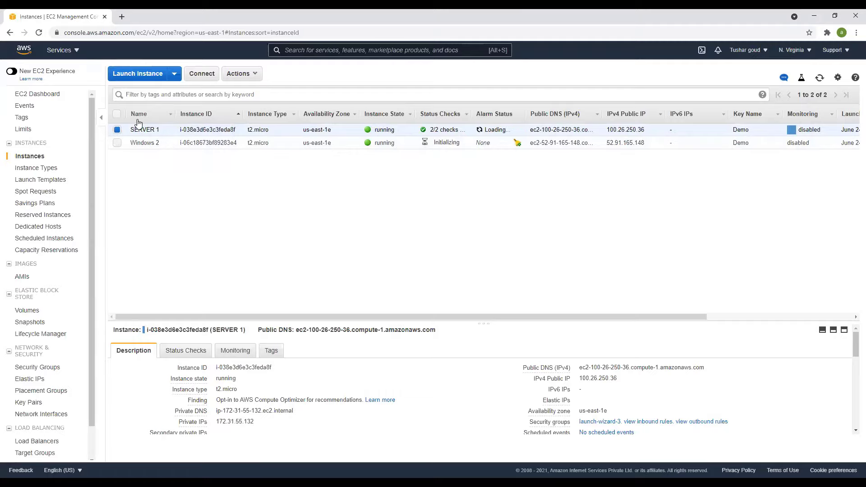
Step: Highlight the instance state of SERVER 1, refresh the instance list and clear the instance selection
left_click_drag(374, 130, 394, 131)
left_click(397, 195)
left_click(820, 78)
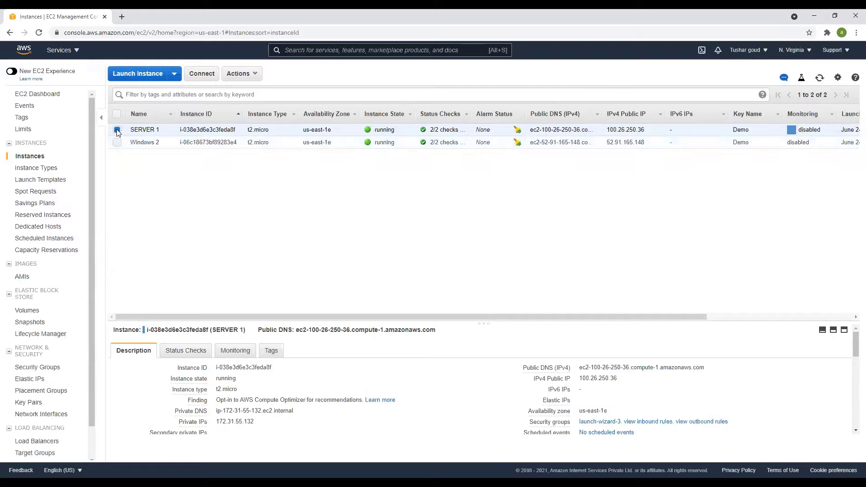
left_click(116, 130)
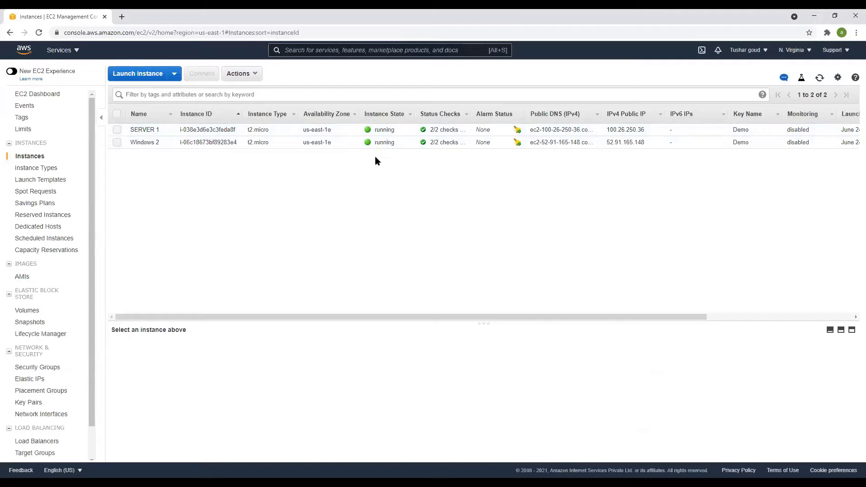
Step: Start launching another instance and highlight the Amazon Linux 2 AMI name in the image list
left_click(136, 75)
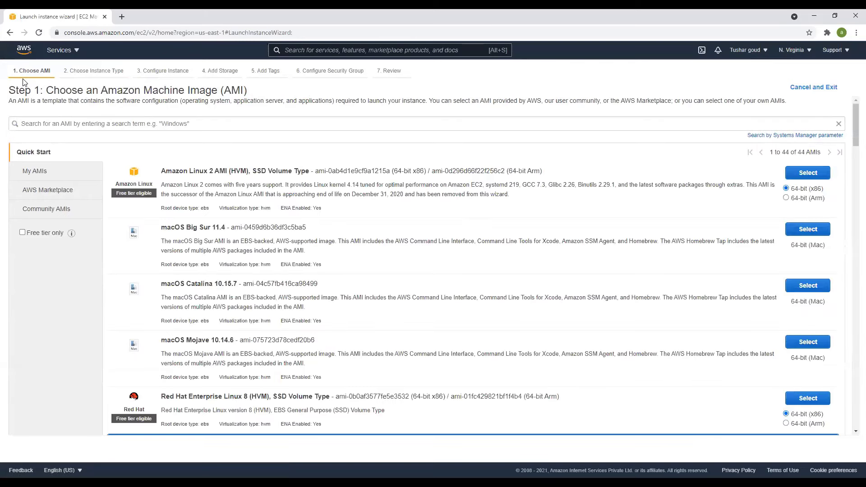
left_click_drag(187, 171, 228, 169)
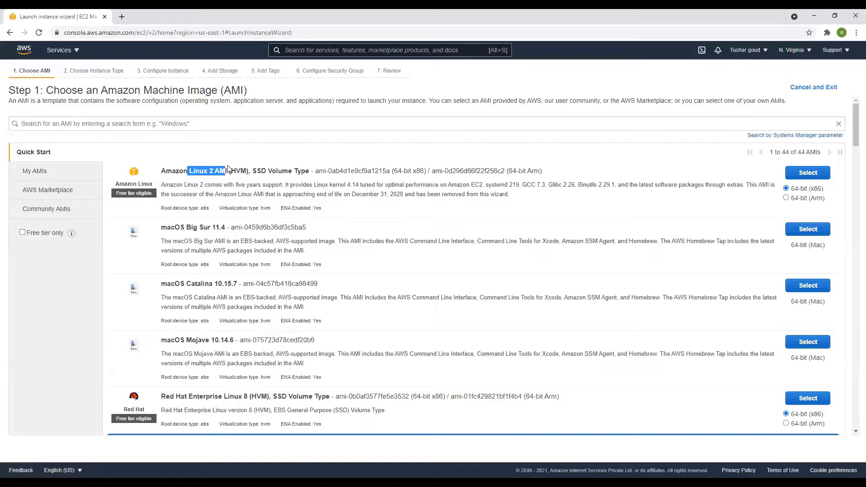
left_click_drag(176, 171, 217, 168)
left_click(462, 81)
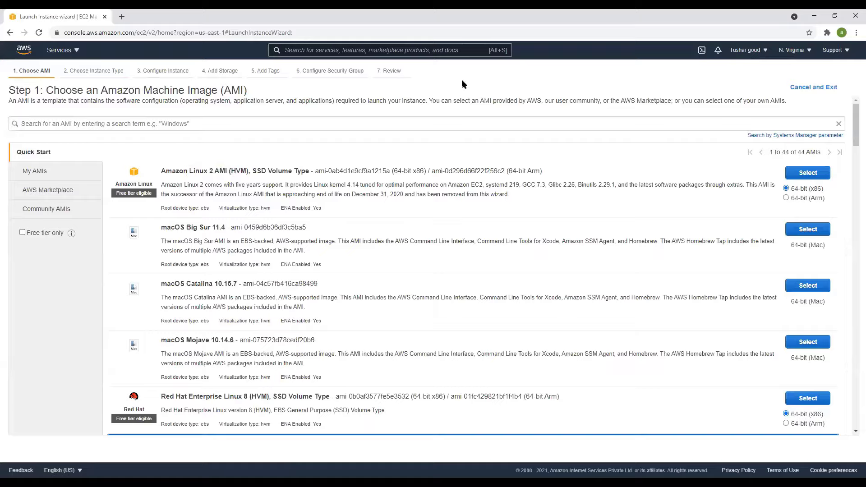
Step: Highlight the launch wizard's list of steps and choose the 64-bit (x86) Amazon Linux 2 AMI (HVM), SSD Volume Type
left_click_drag(443, 79, 12, 76)
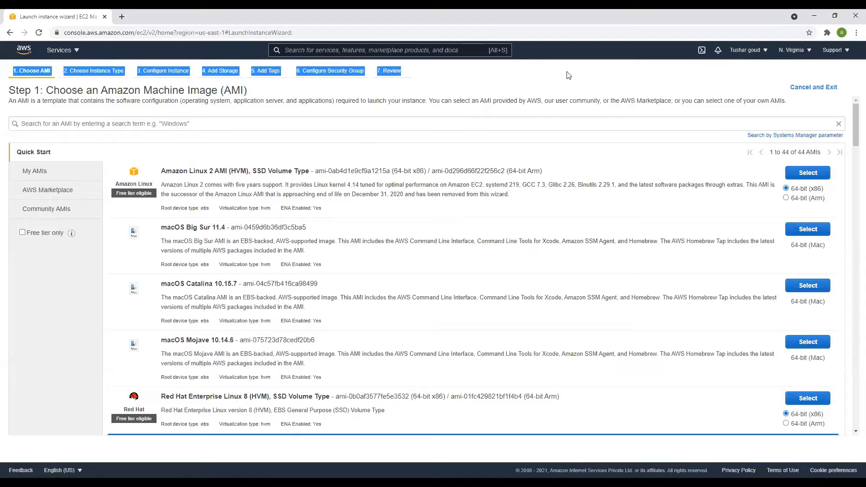
left_click(482, 89)
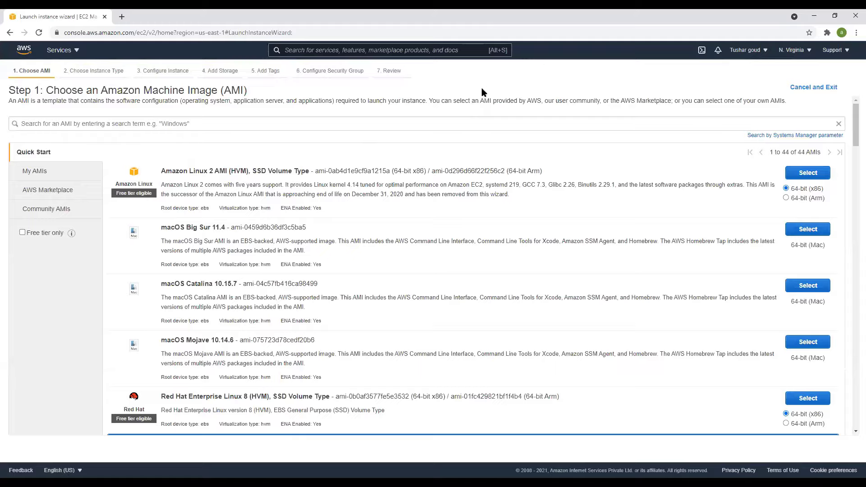
left_click_drag(378, 83, 6, 73)
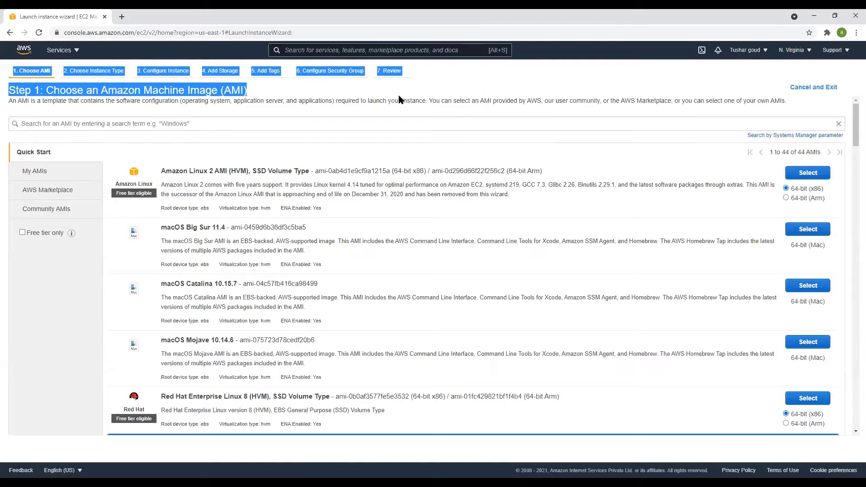
left_click(495, 85)
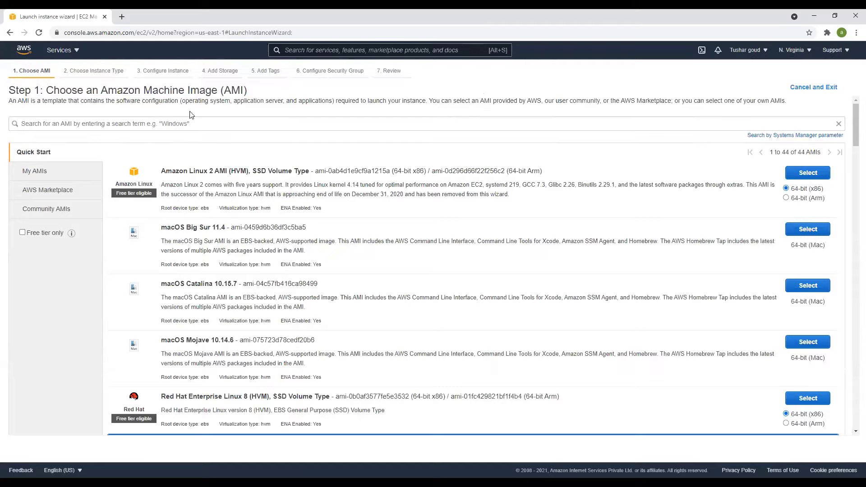
left_click_drag(161, 171, 250, 169)
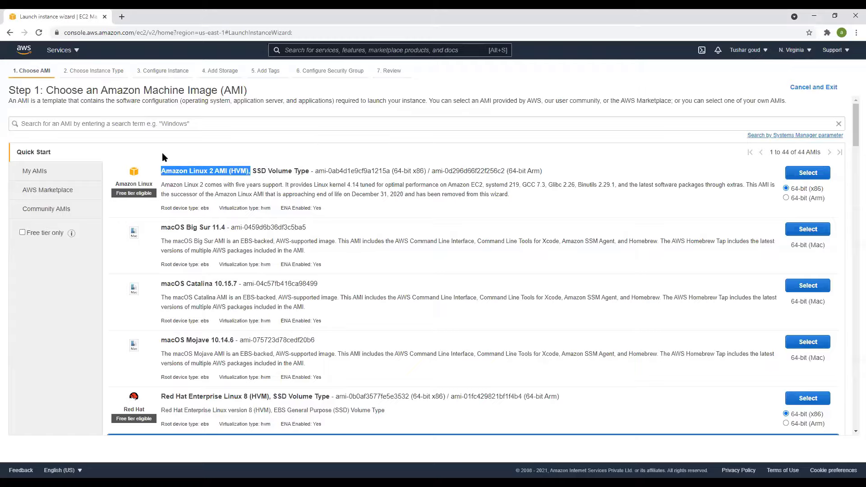
left_click(823, 175)
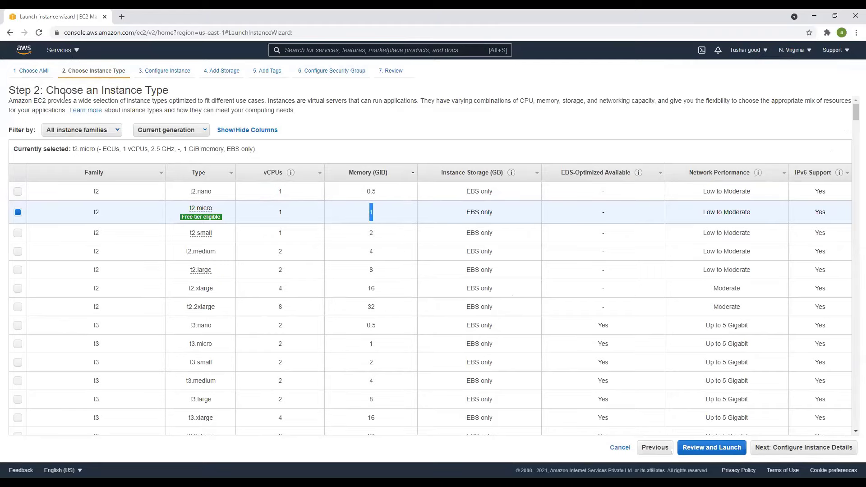
Step: Accept the t2.micro instance type and 1 instance with default details, highlighting the step headings, and continue to storage
left_click_drag(54, 90, 171, 94)
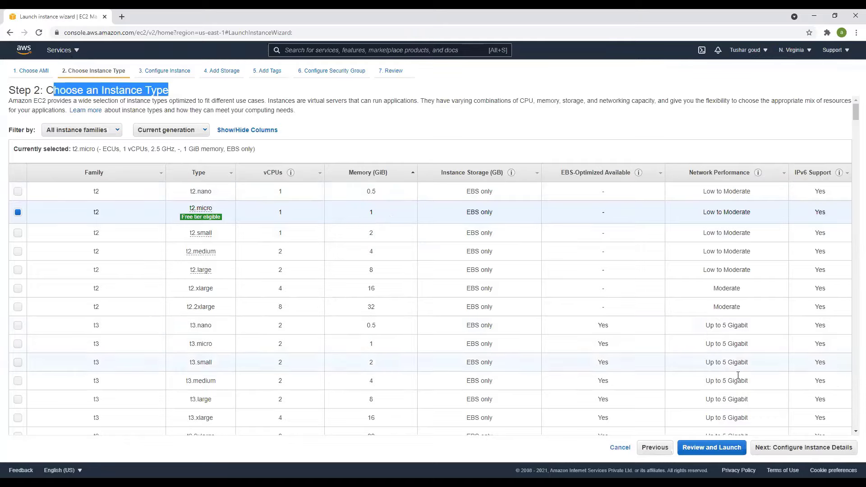
left_click(806, 450)
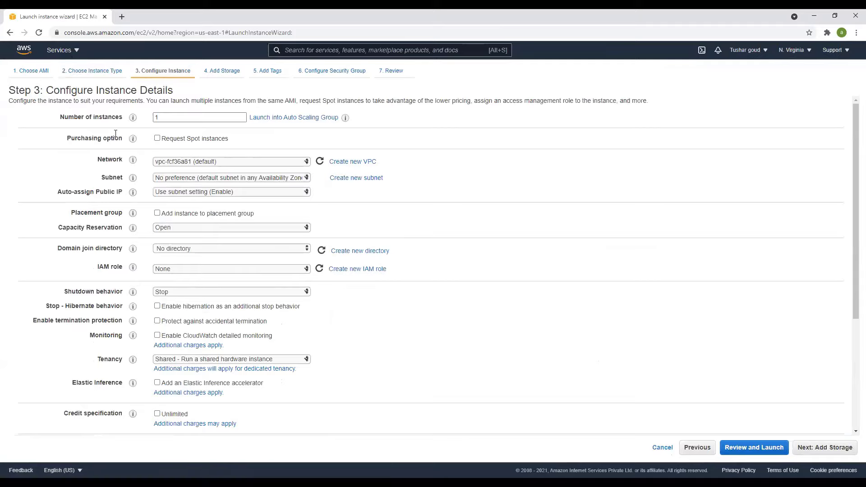
left_click_drag(483, 86, 6, 76)
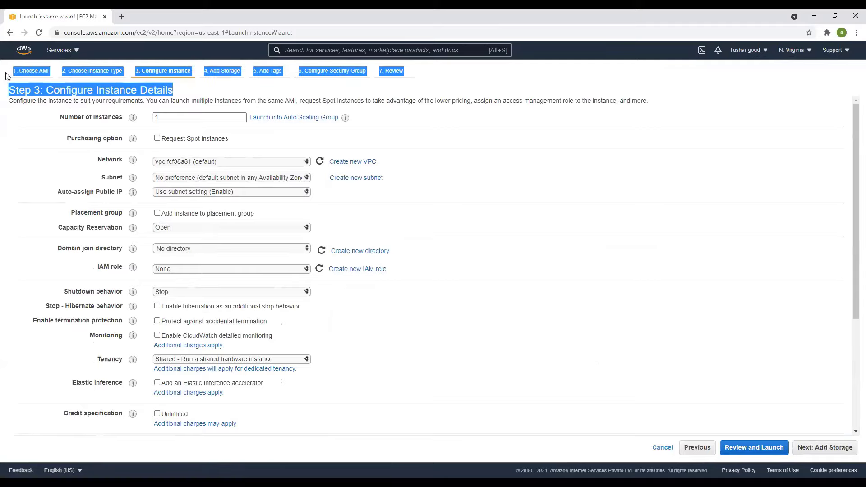
left_click(589, 76)
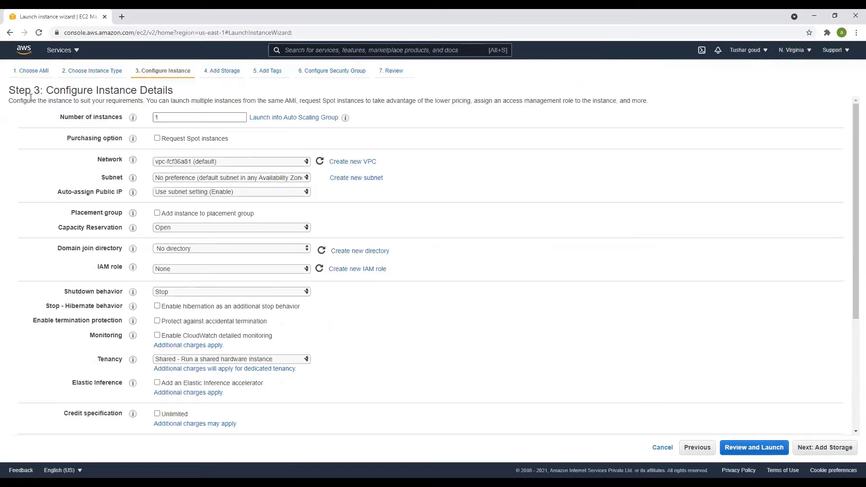
left_click_drag(46, 90, 159, 94)
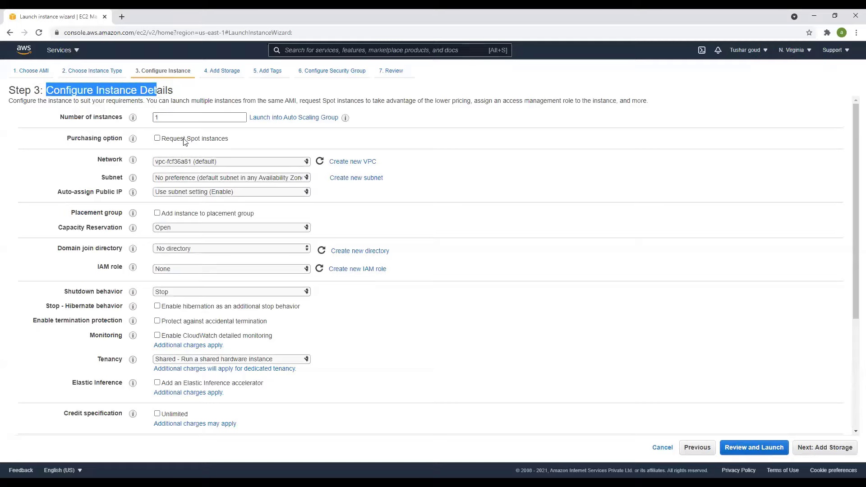
double_click(170, 118)
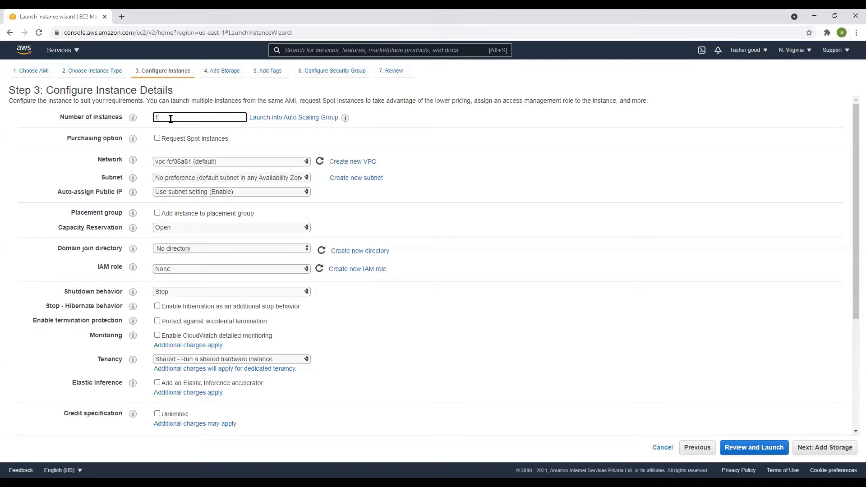
left_click(827, 447)
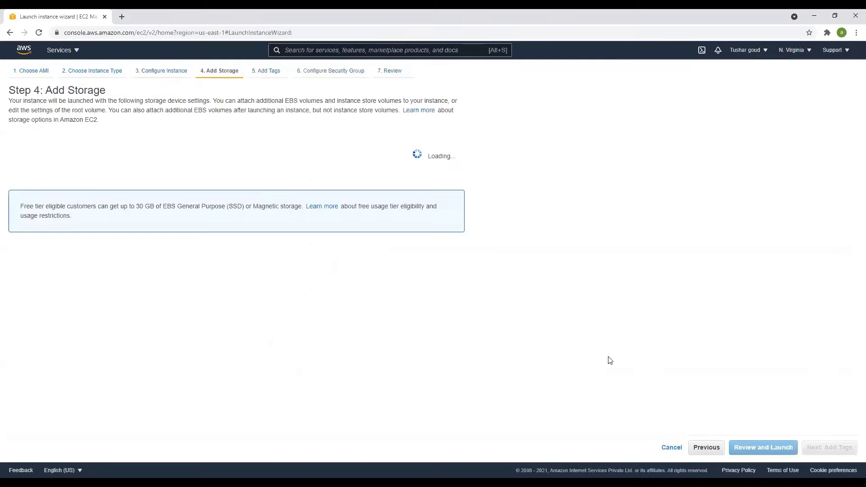
Step: Highlight the storage heading and root volume size, keep the 8 GiB General Purpose SSD (gp2), and continue without adding tags
left_click_drag(53, 91, 117, 93)
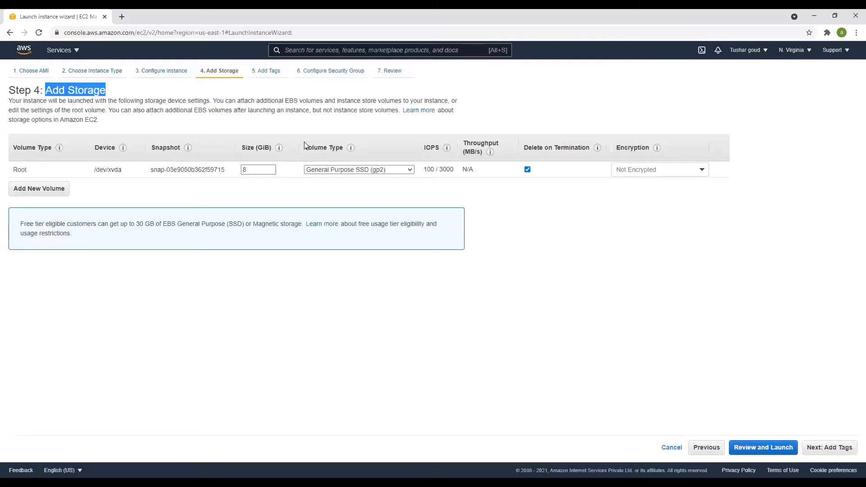
double_click(253, 170)
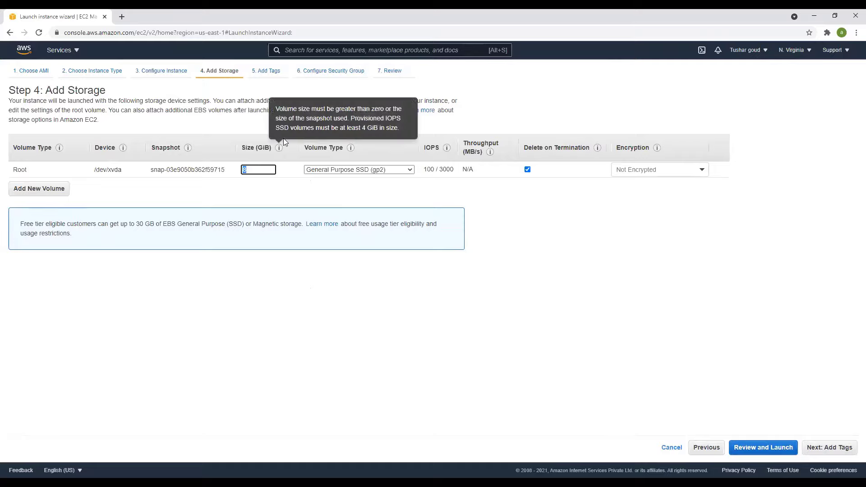
left_click(244, 181)
double_click(249, 172)
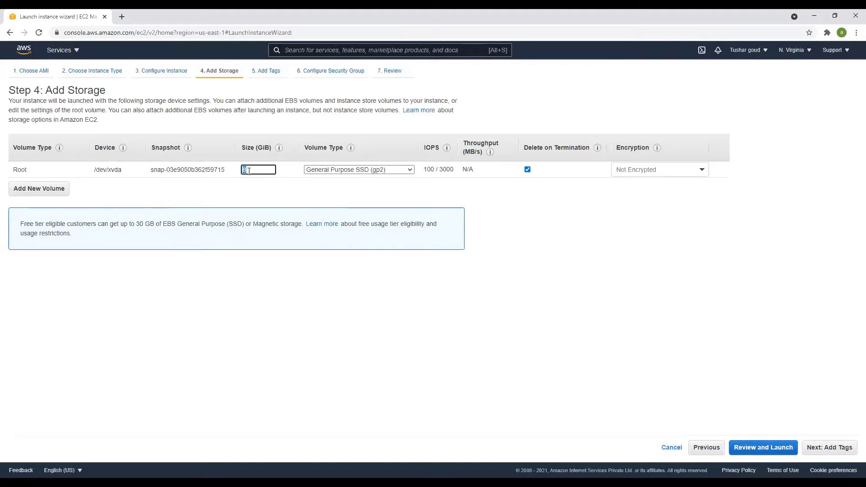
left_click_drag(46, 90, 103, 92)
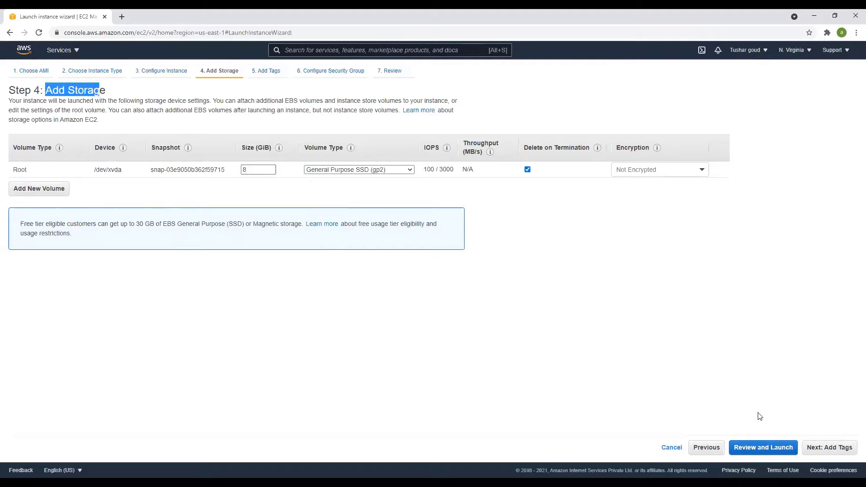
left_click(847, 448)
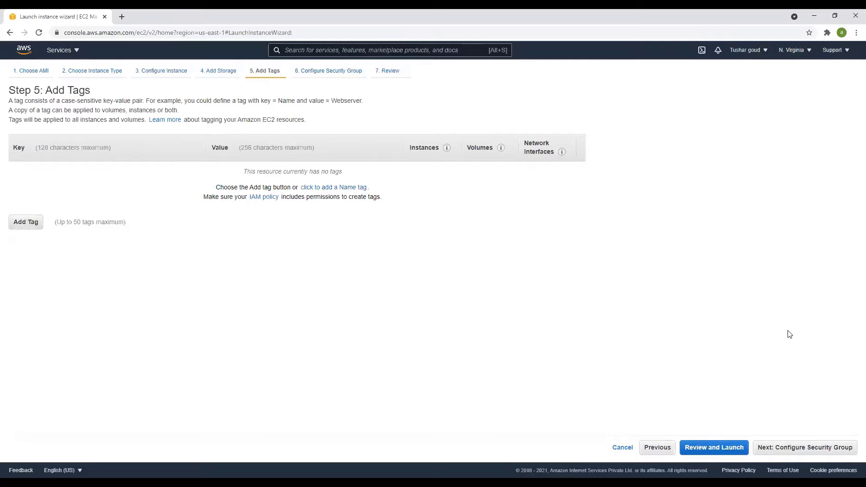
left_click(806, 452)
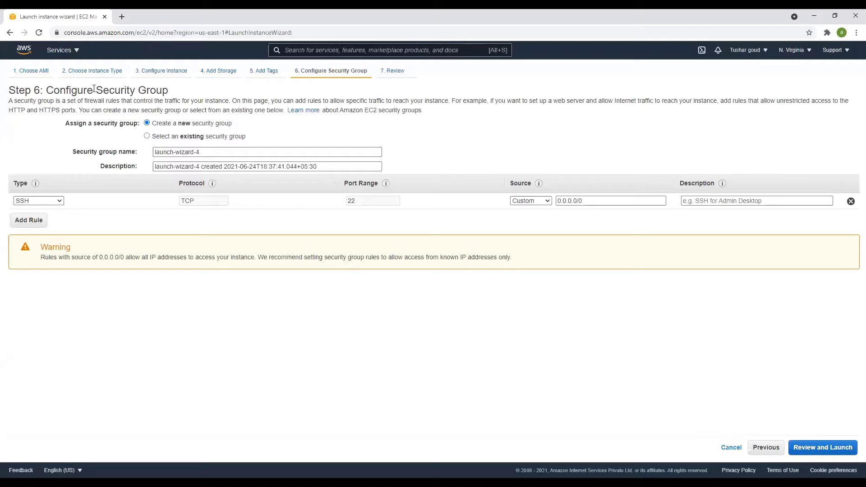
Step: Highlight the Security Group heading, keep the new launch-wizard-4 group with its SSH rule on port 22, and proceed to the launch review
double_click(116, 86)
left_click_drag(116, 86, 187, 92)
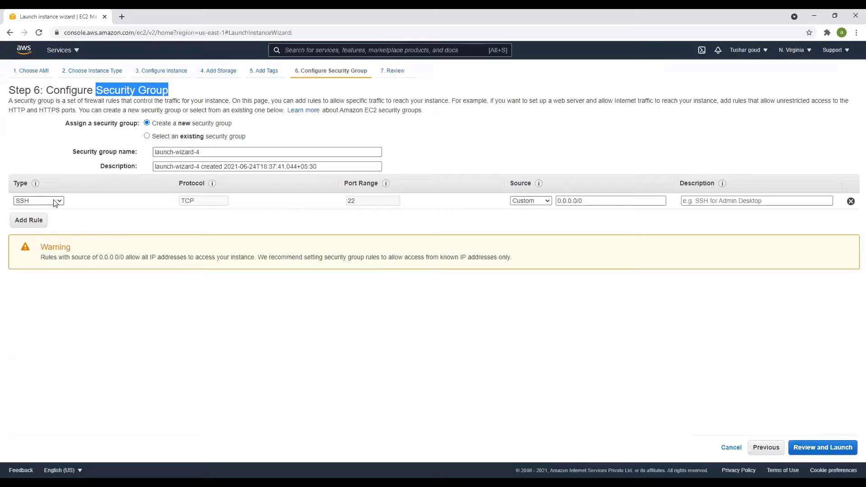
left_click(88, 222)
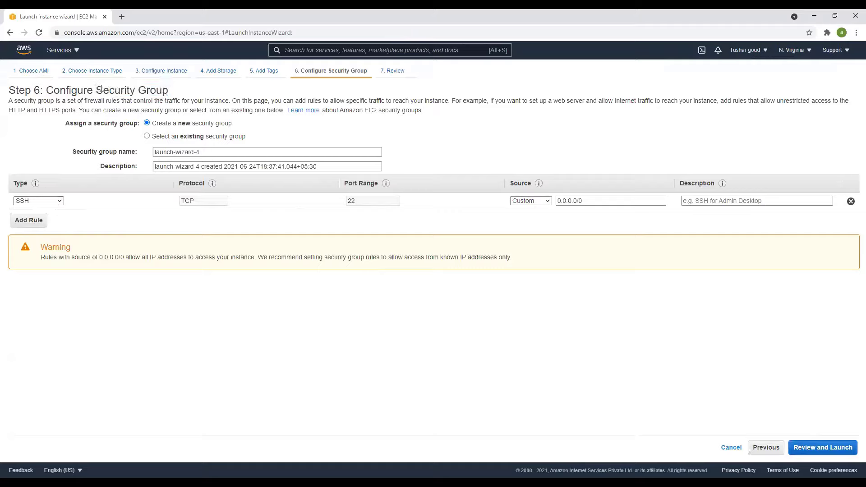
left_click_drag(96, 90, 178, 95)
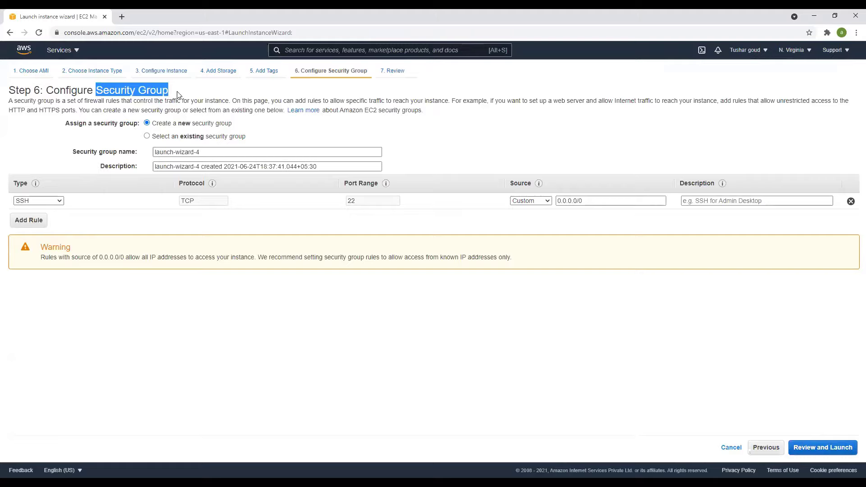
left_click(122, 224)
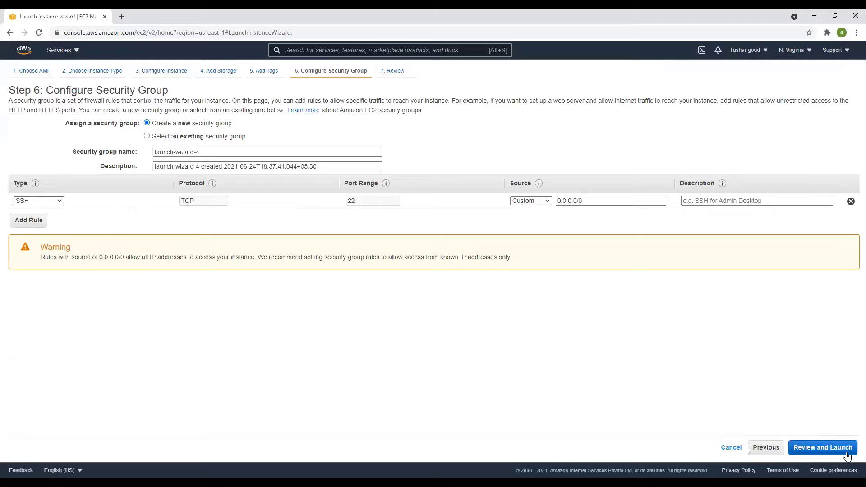
left_click(823, 447)
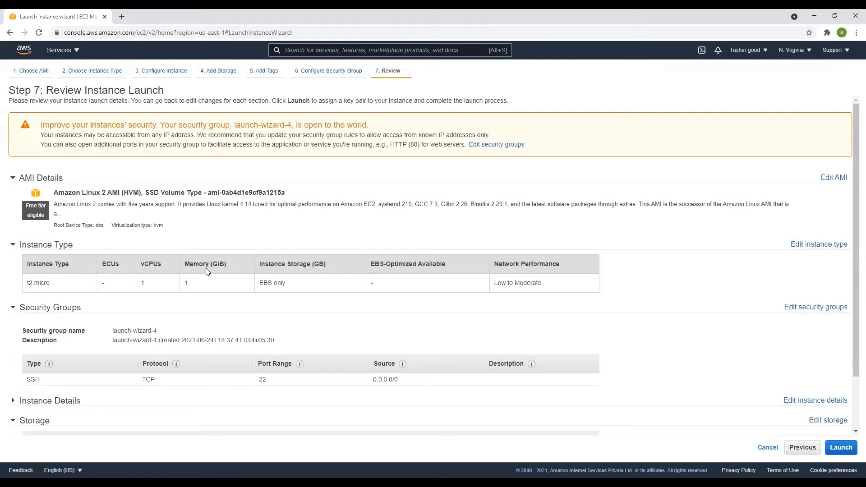
Step: Review the launch summary, highlighting the AMI, the instance memory and the root volume size
scroll(209, 203, "down", 2)
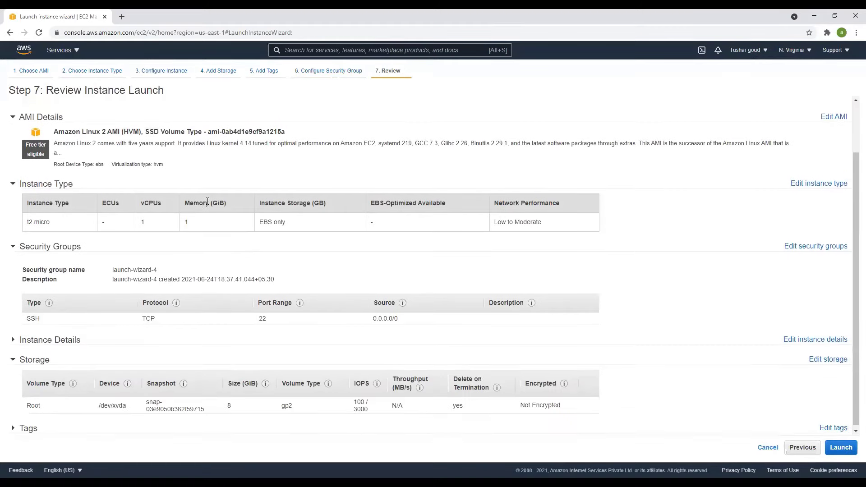
scroll(151, 218, "up", 1)
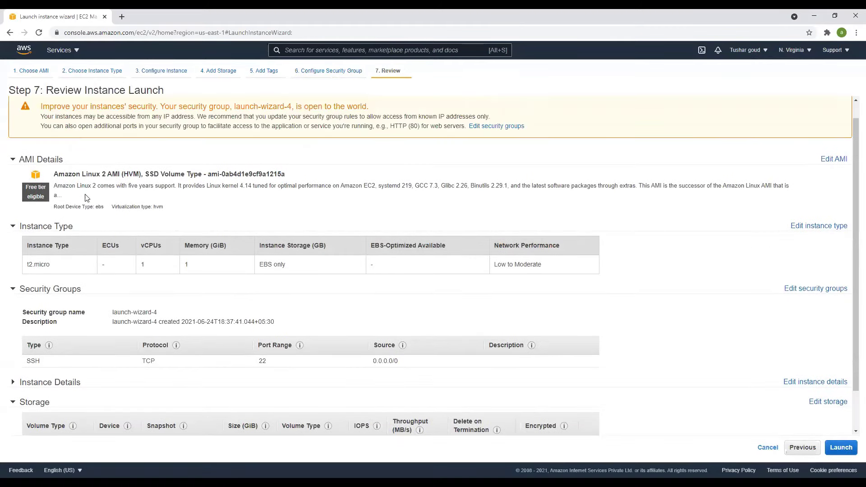
left_click_drag(64, 174, 156, 186)
scroll(172, 203, "down", 1)
double_click(186, 220)
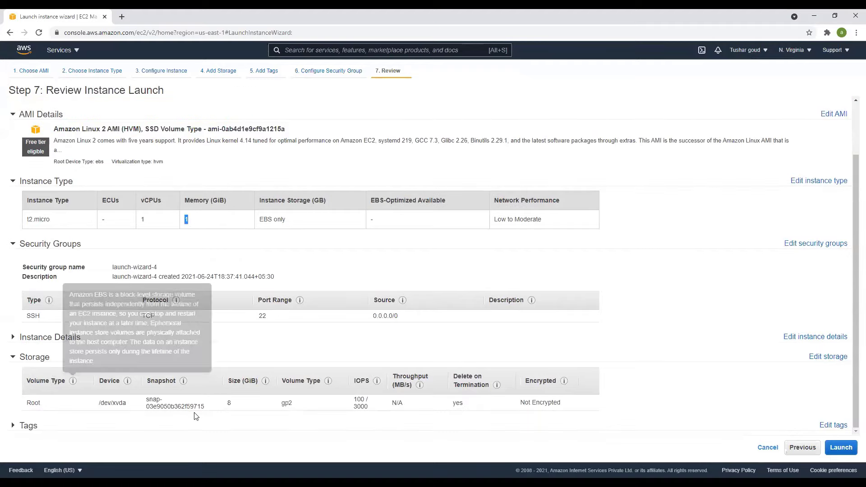
left_click(230, 408)
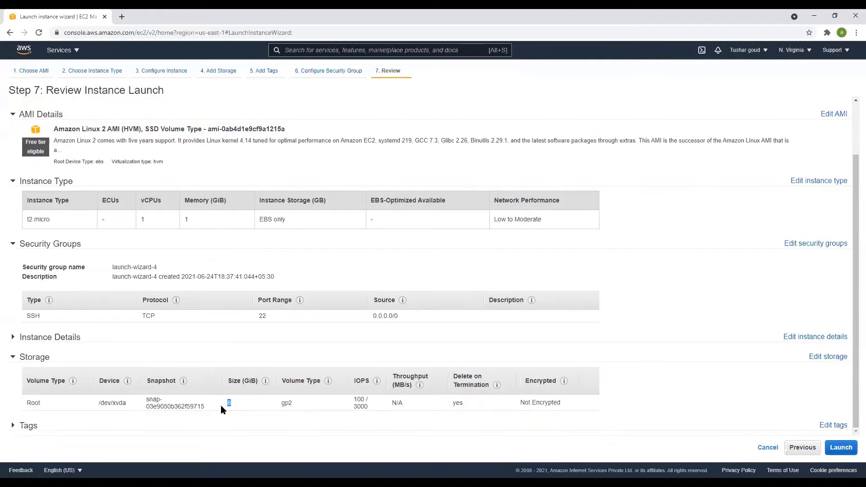
Step: Launch the instance with the existing Demo key pair, acknowledging access to its private key file, and return to the instance list
left_click(842, 448)
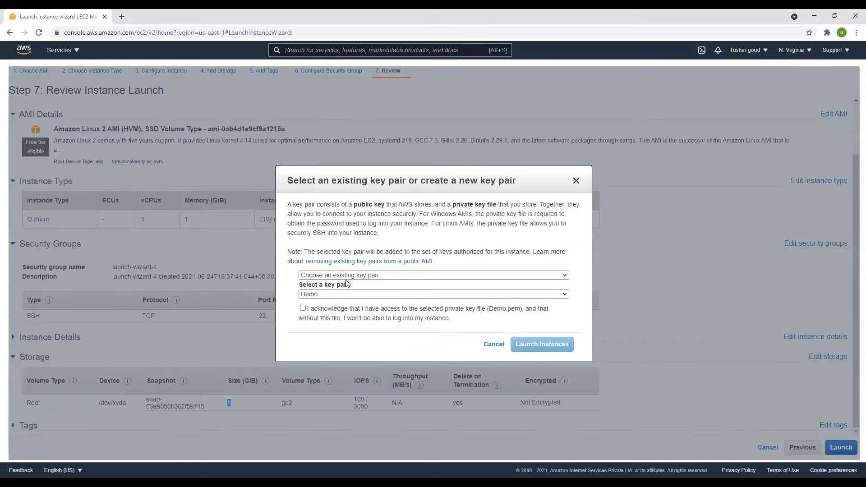
left_click(303, 308)
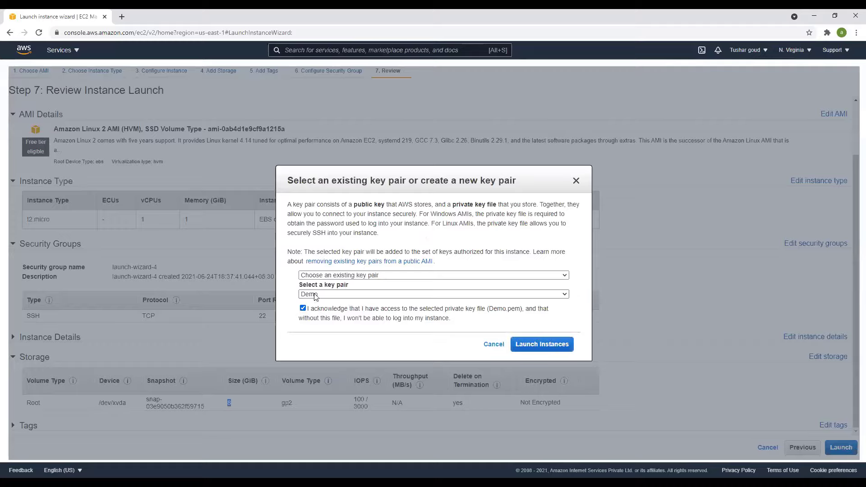
left_click(565, 345)
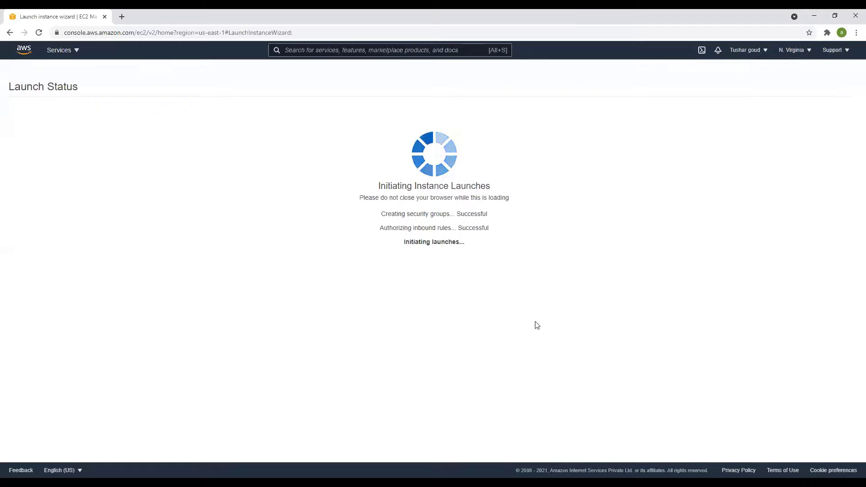
left_click(827, 362)
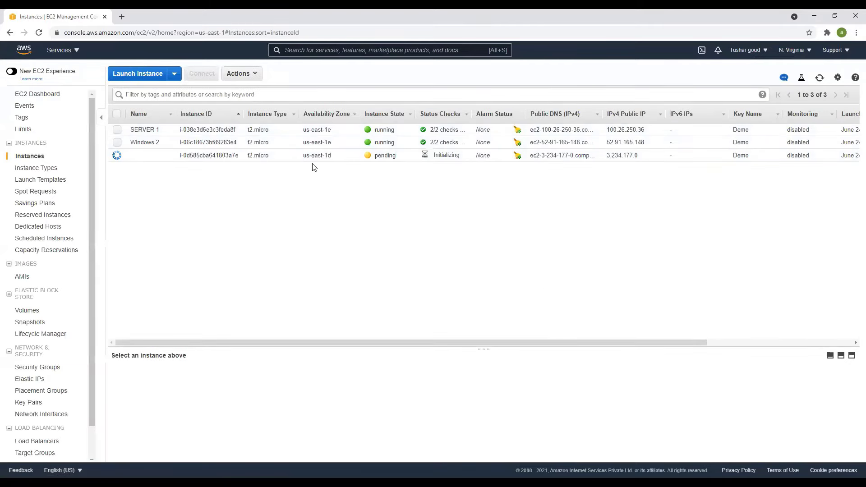
Step: Name the newly launched, unnamed instance Linux and refresh the instance list
mouse_move(170, 158)
left_click(817, 85)
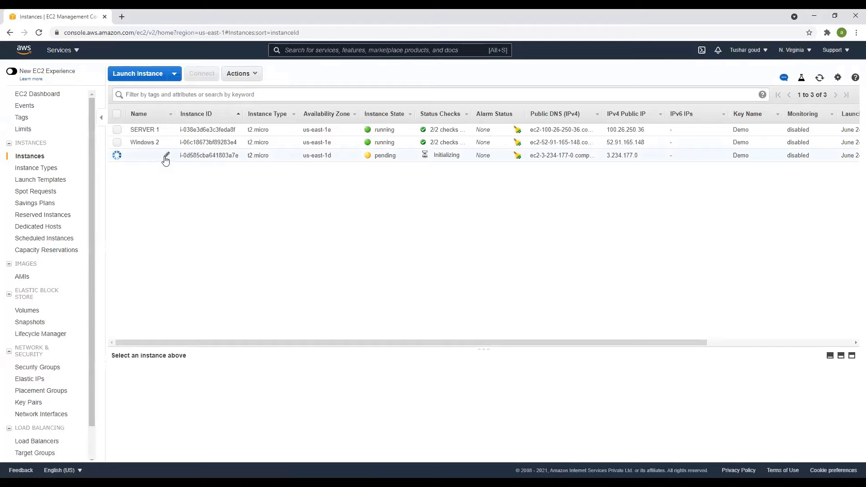
left_click(166, 157)
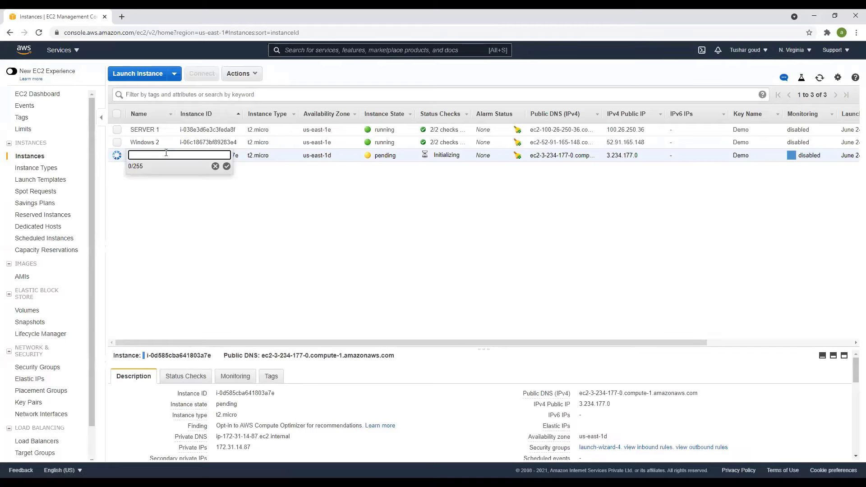
type("Linux")
key("Return")
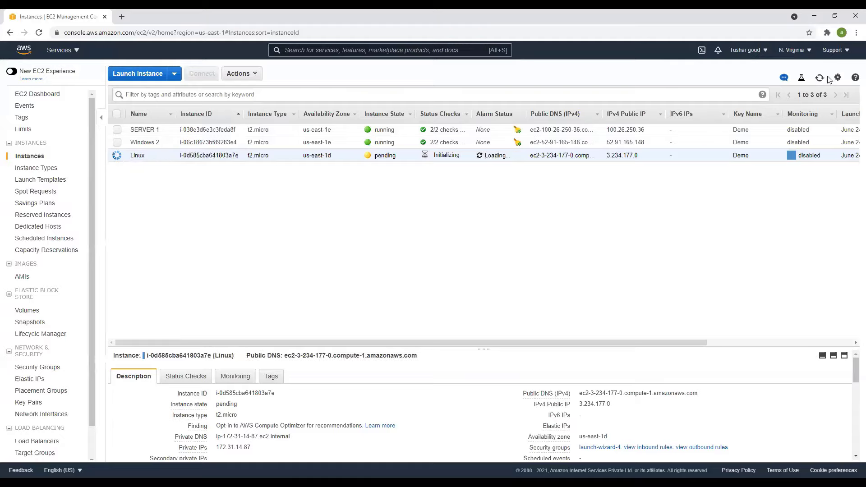
left_click(820, 78)
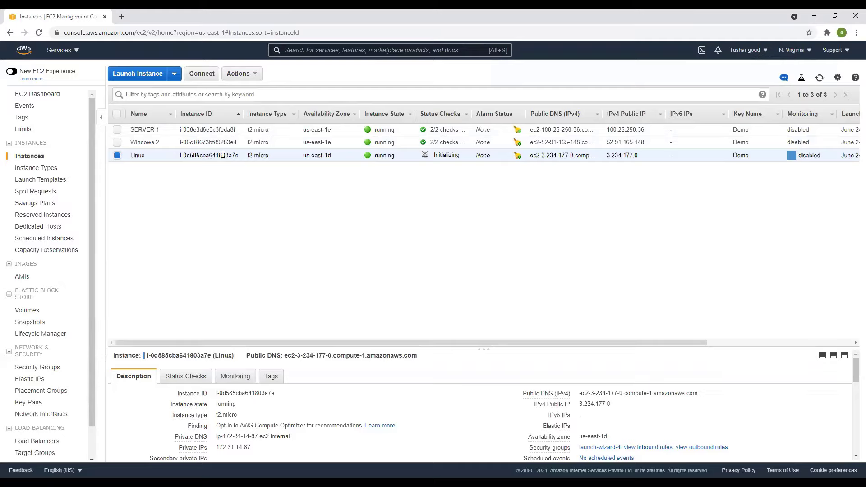
Step: Select only SERVER 1 and download its Remote Desktop file from the connection details
left_click(117, 156)
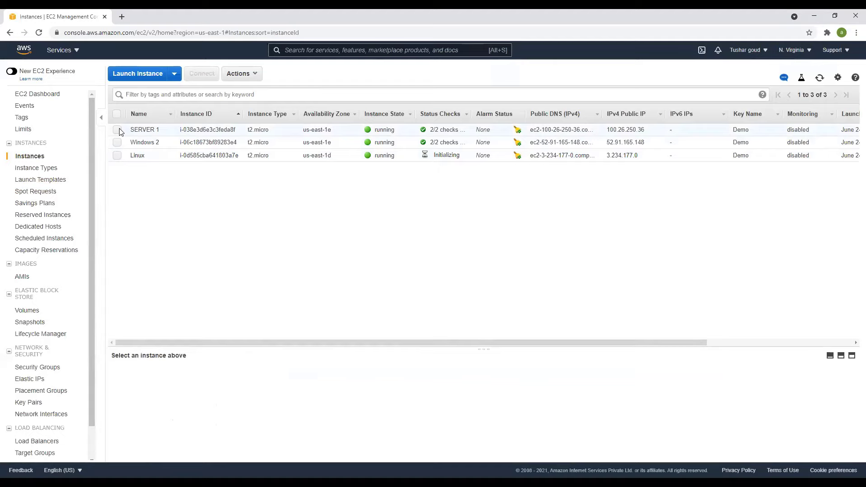
left_click(117, 130)
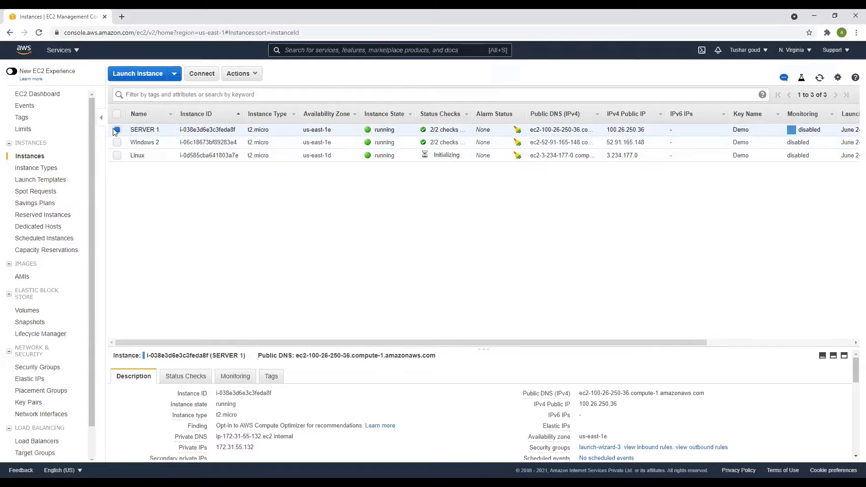
left_click(202, 74)
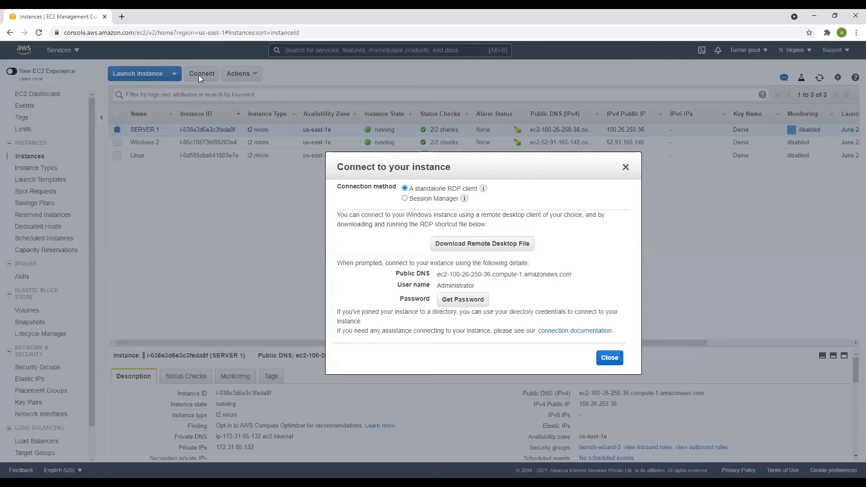
left_click(492, 246)
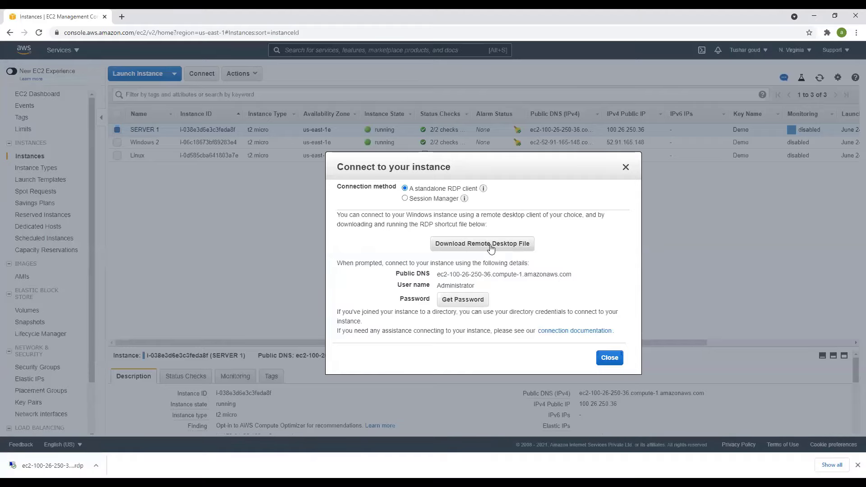
Step: Highlight the user name and password details in SERVER 1's connection information
left_click_drag(397, 283, 432, 299)
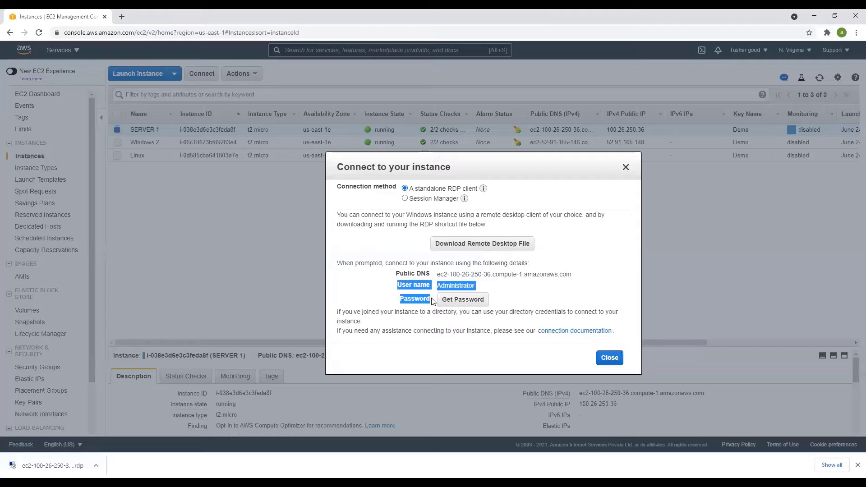
left_click(412, 287)
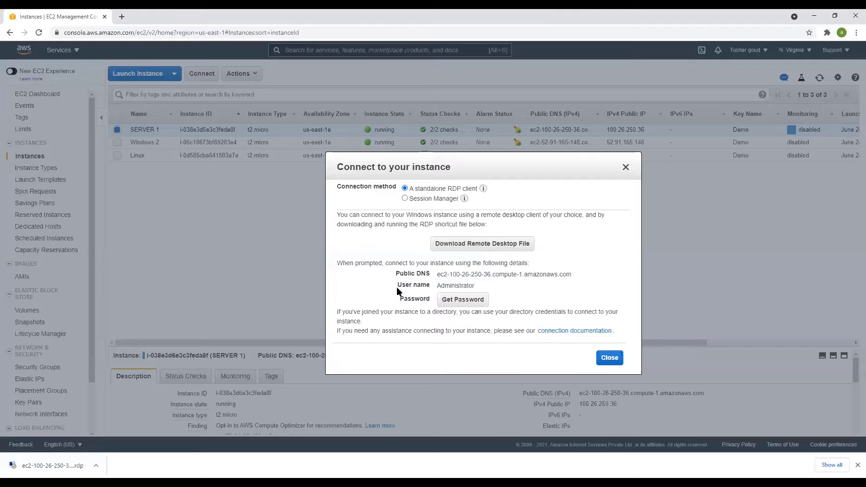
left_click_drag(397, 285, 489, 285)
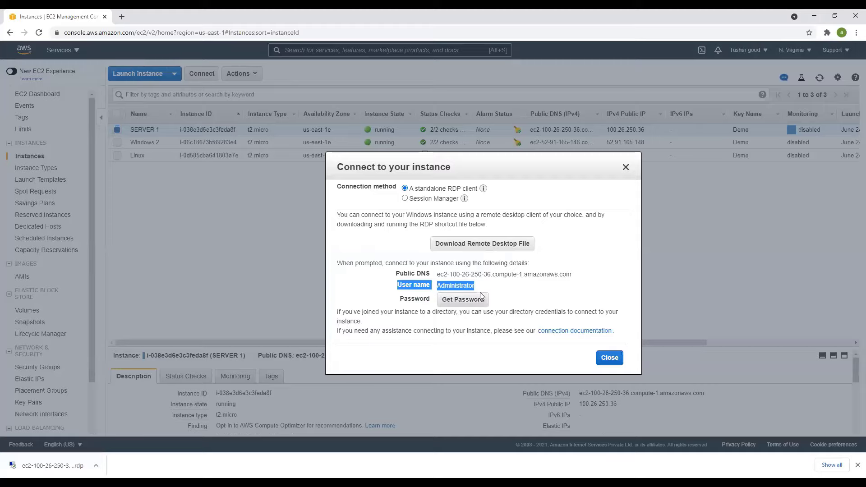
left_click(512, 297)
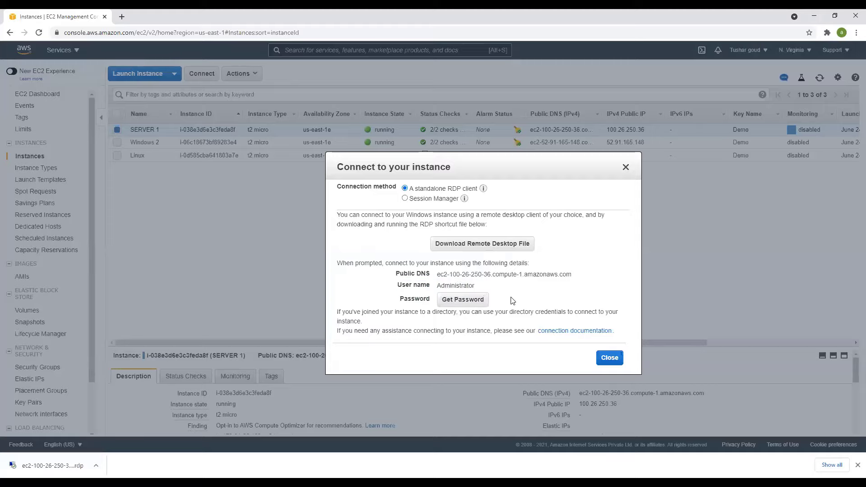
Step: Request SERVER 1's password, highlighting the key name, and load the Demo.pem key pair file from the Downloads folder
left_click(470, 303)
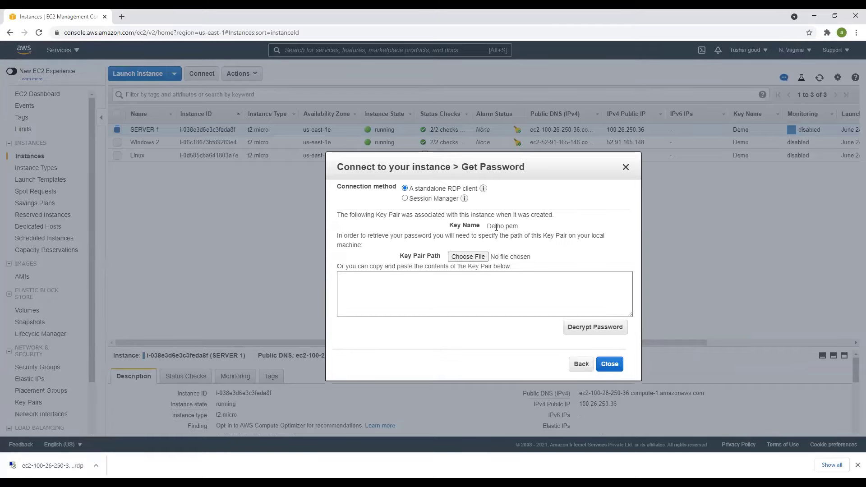
left_click_drag(488, 227, 504, 227)
left_click(476, 257)
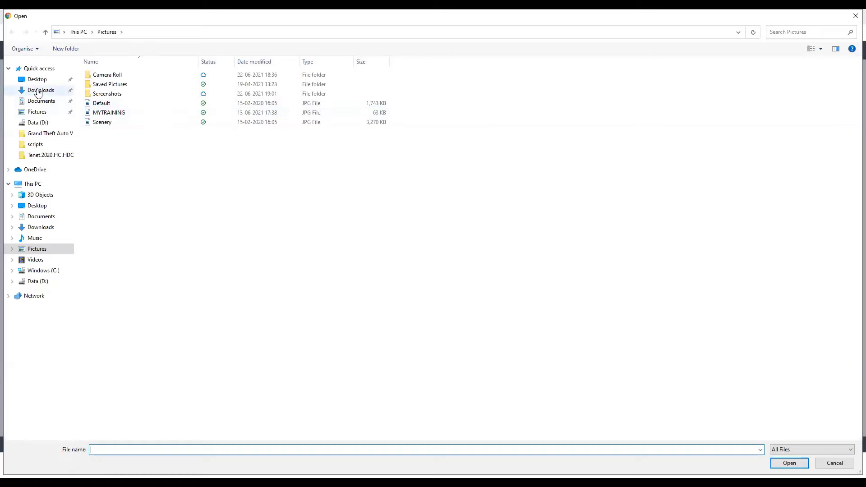
left_click(41, 90)
double_click(112, 96)
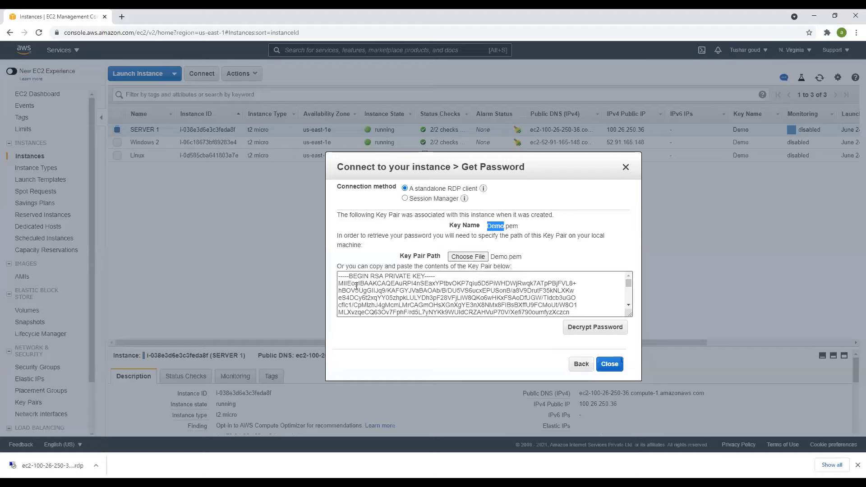
Step: Highlight the loaded private key contents and decrypt the administrator password with them
left_click_drag(340, 276, 581, 315)
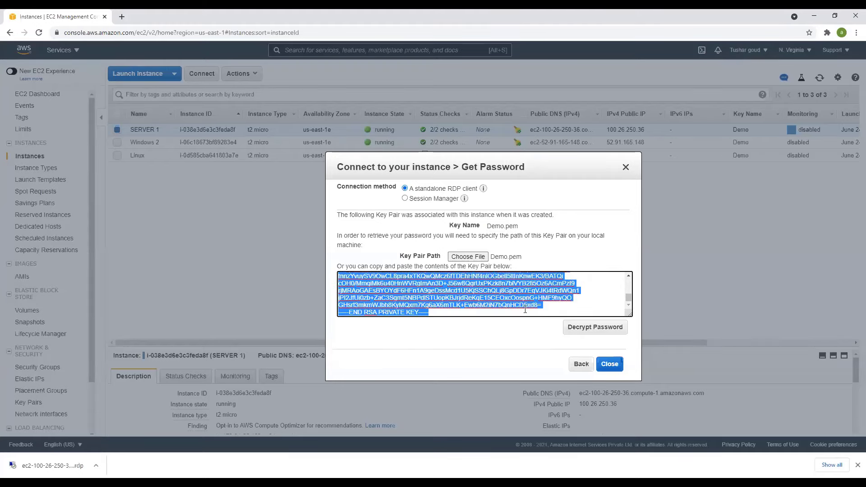
scroll(526, 310, "up", 2)
left_click(462, 287)
scroll(462, 293, "up", 5)
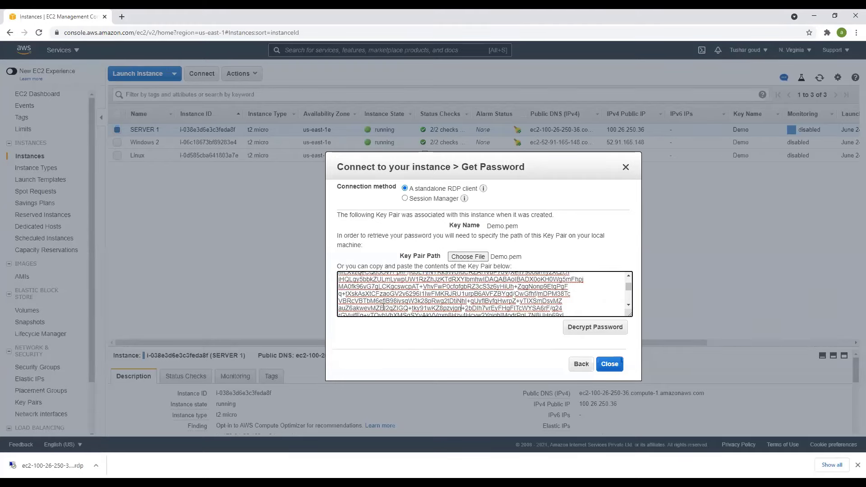
left_click_drag(351, 291, 495, 306)
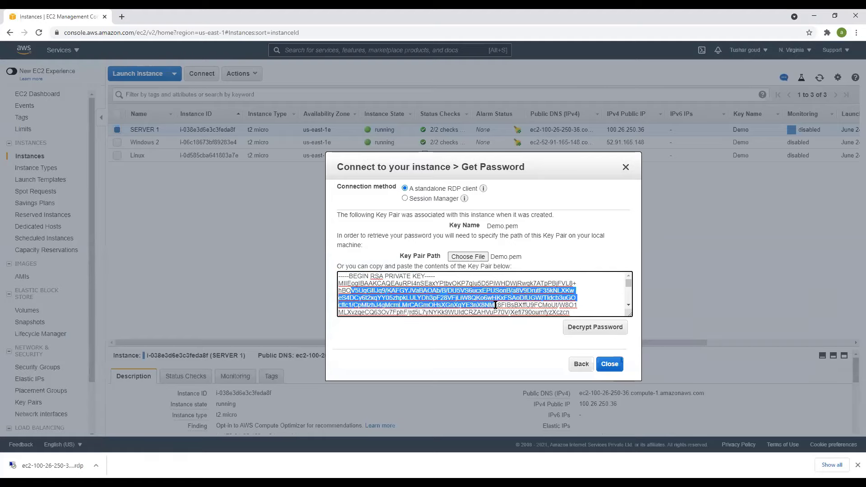
left_click(611, 334)
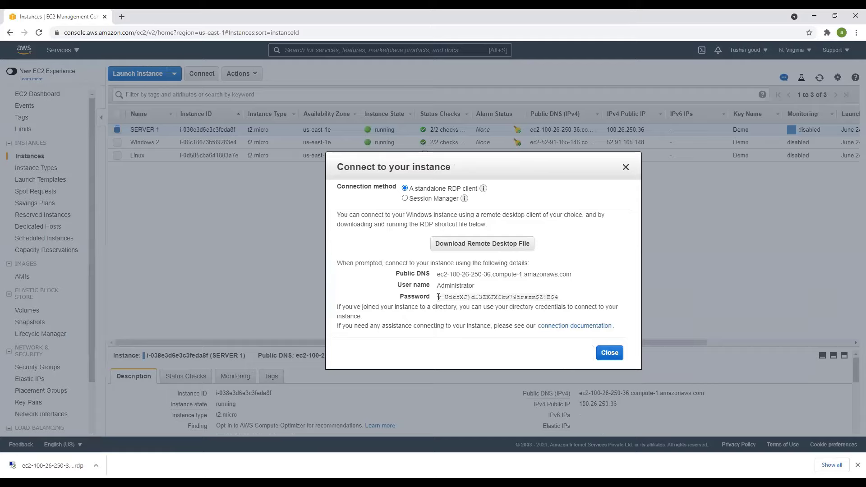
Step: Copy the decrypted administrator password of SERVER 1 and close the connection details
left_click_drag(441, 297, 556, 296)
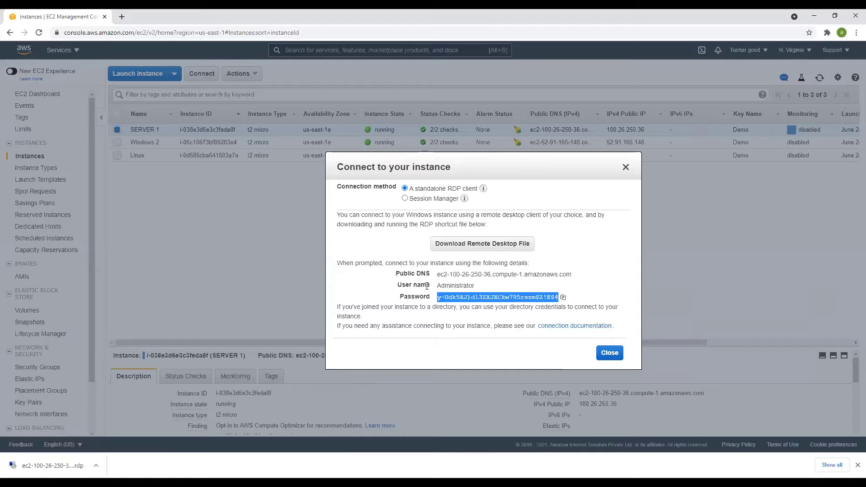
left_click(563, 298)
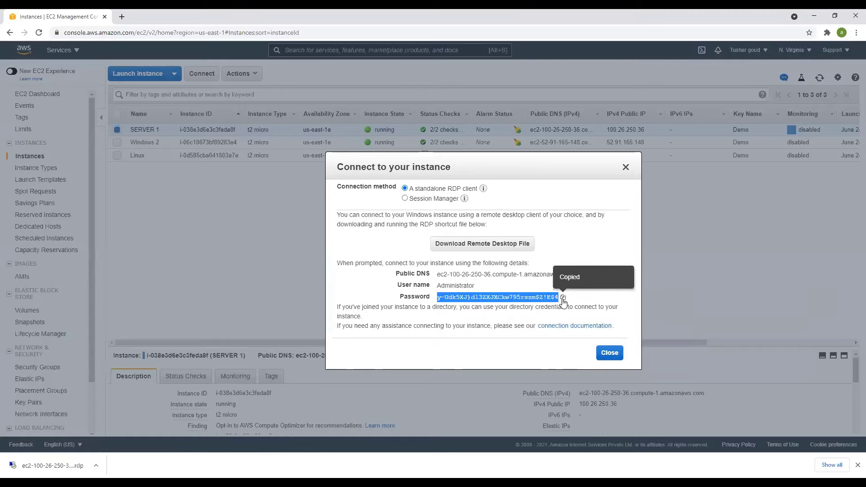
left_click(610, 353)
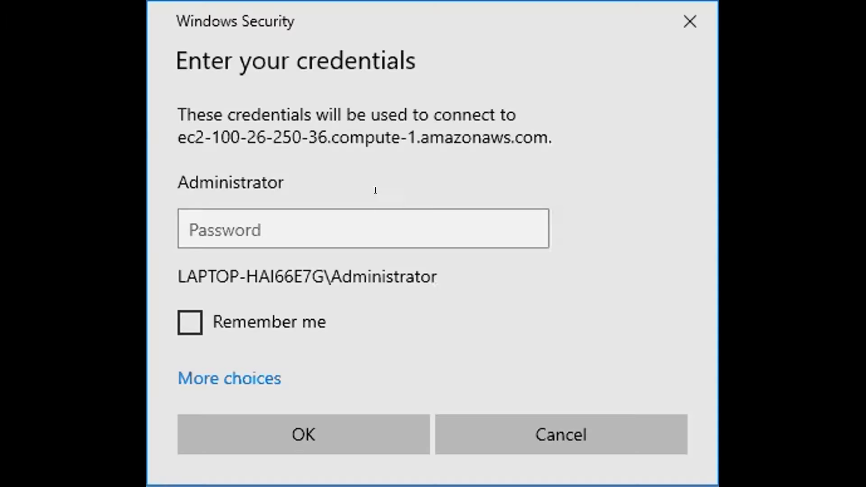
Step: Paste the administrator password into the Remote Desktop credentials prompt, reveal it for checking, and connect to SERVER 1
left_click(373, 211)
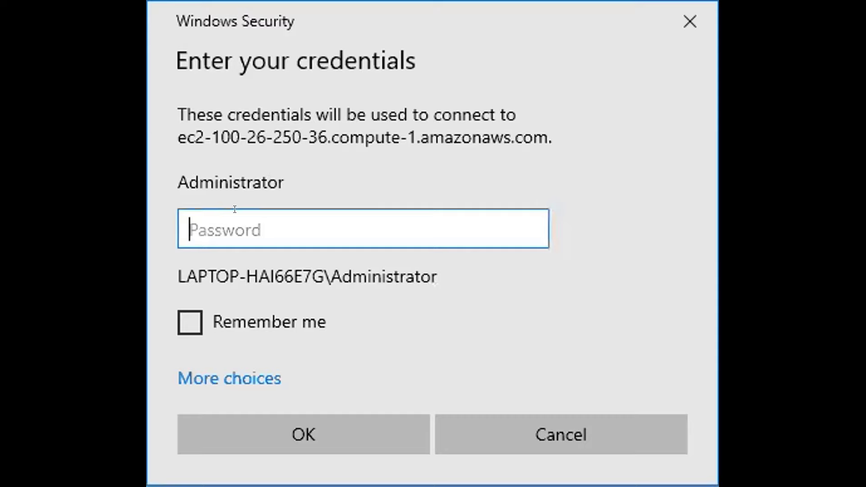
key("ctrl+v")
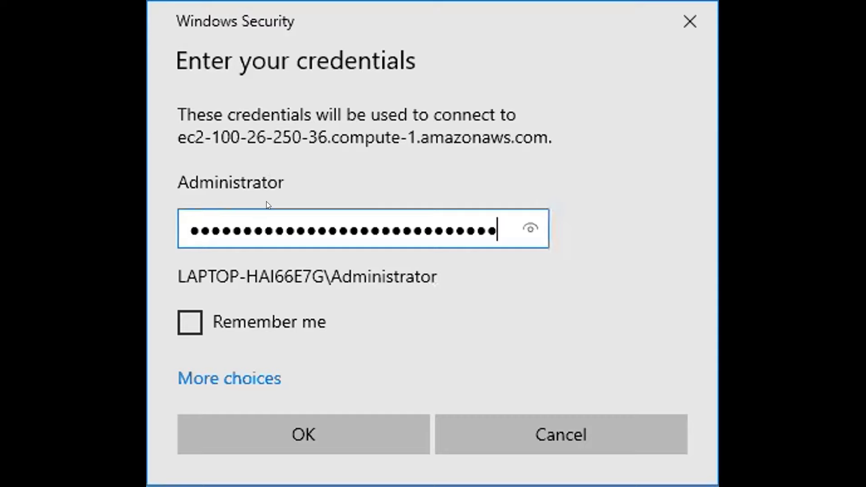
left_click(531, 227)
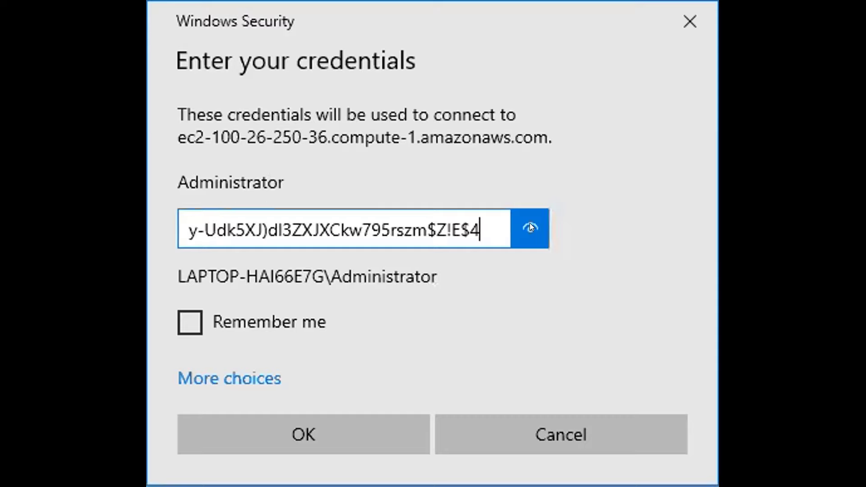
left_click(331, 423)
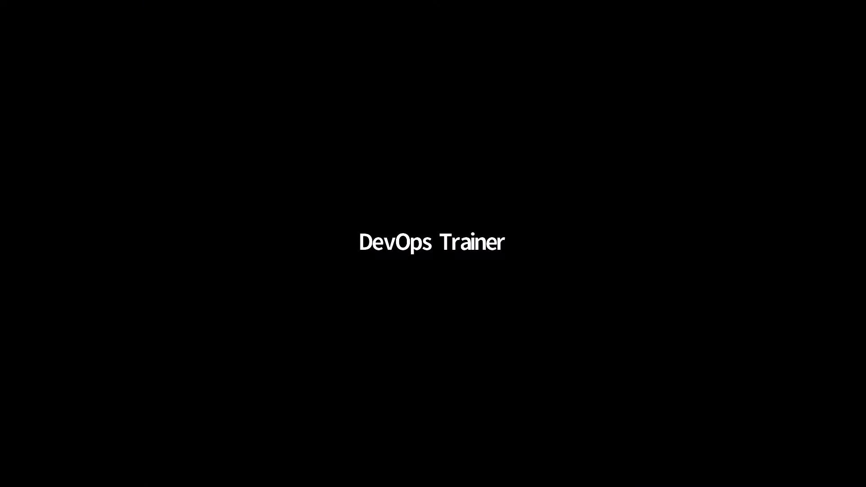
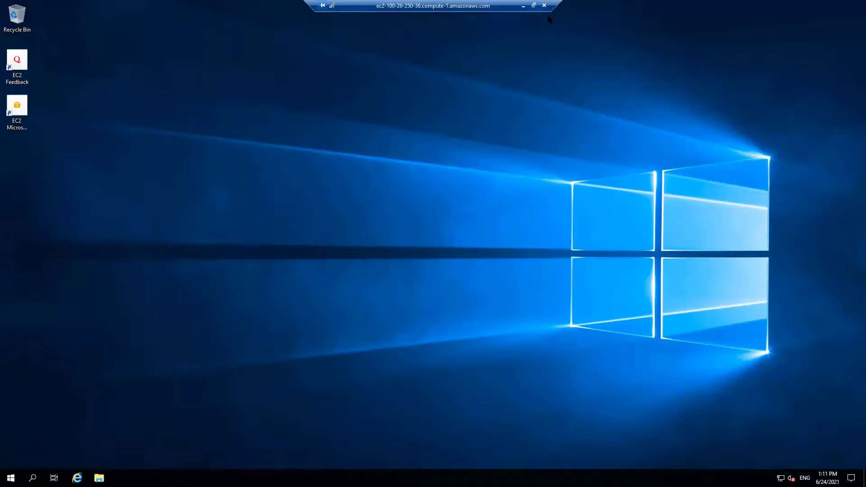
Step: Allow the remote server to be discoverable on its network from a windowed session and refresh its desktop
left_click(534, 5)
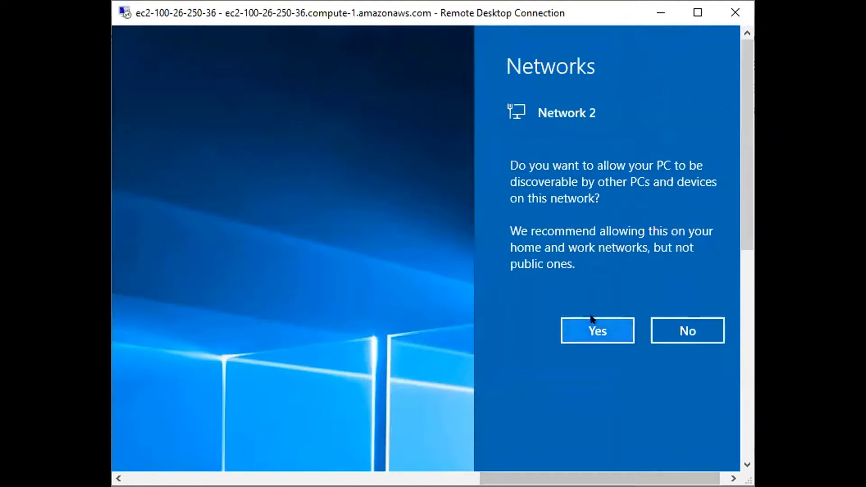
left_click(591, 321)
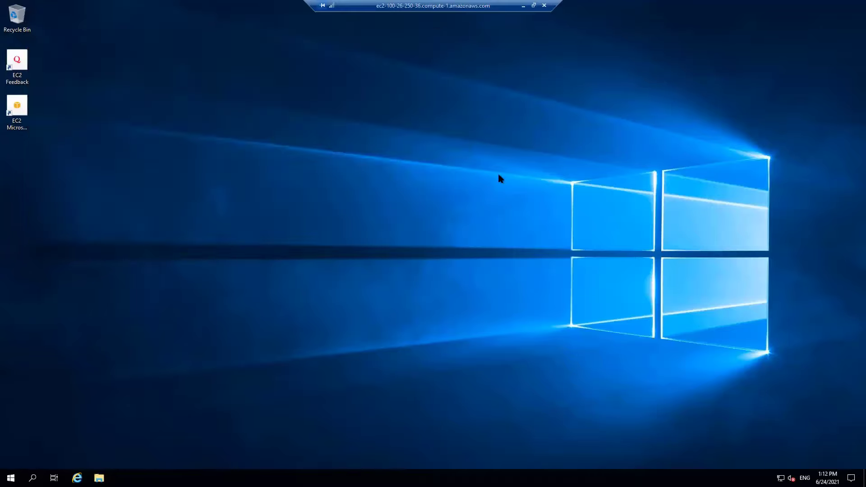
right_click(502, 217)
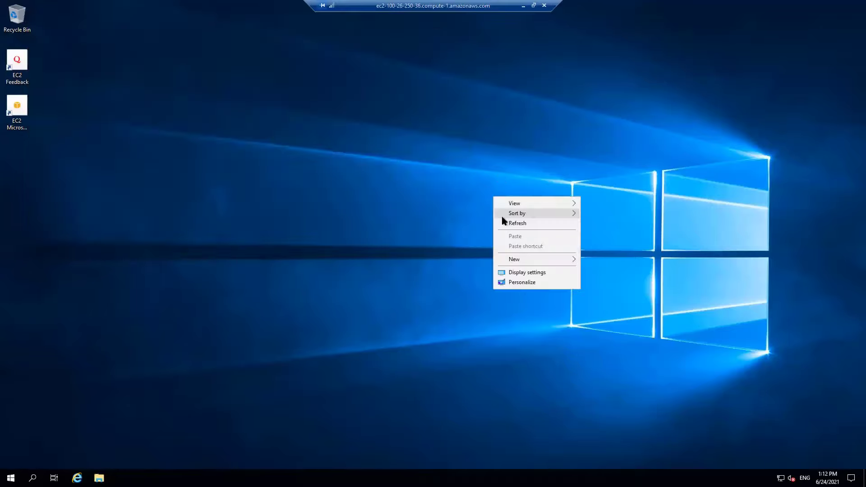
left_click(500, 222)
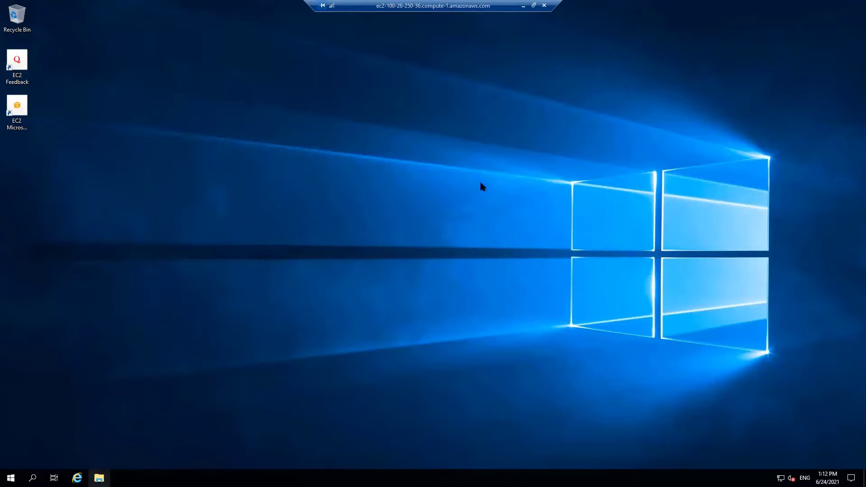
Step: Examine Local Disk (C:) under This PC on the remote server and open the computer's system properties
key("super+e")
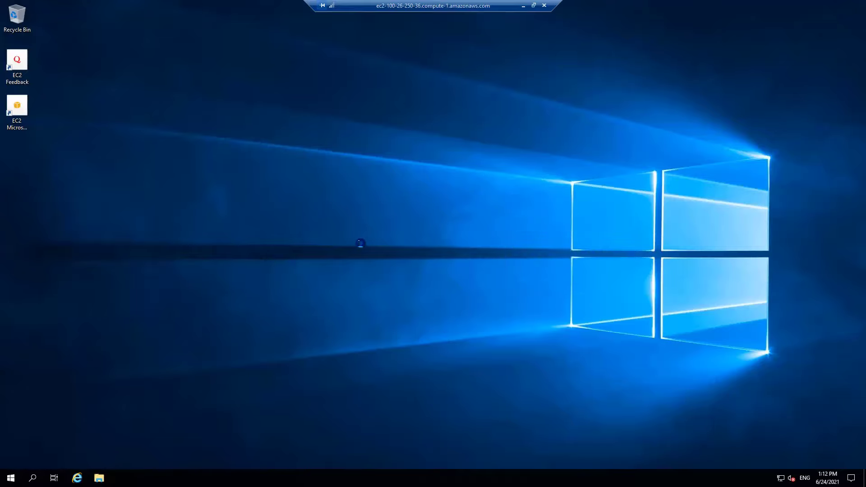
left_click(221, 207)
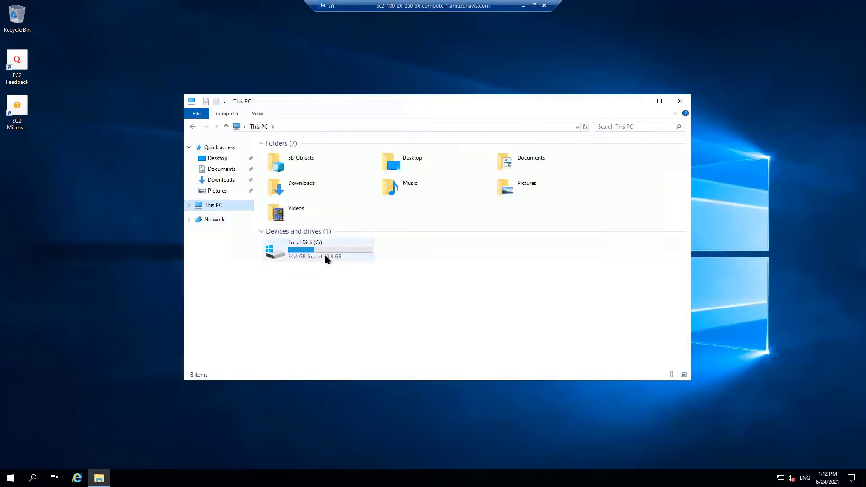
left_click(327, 259)
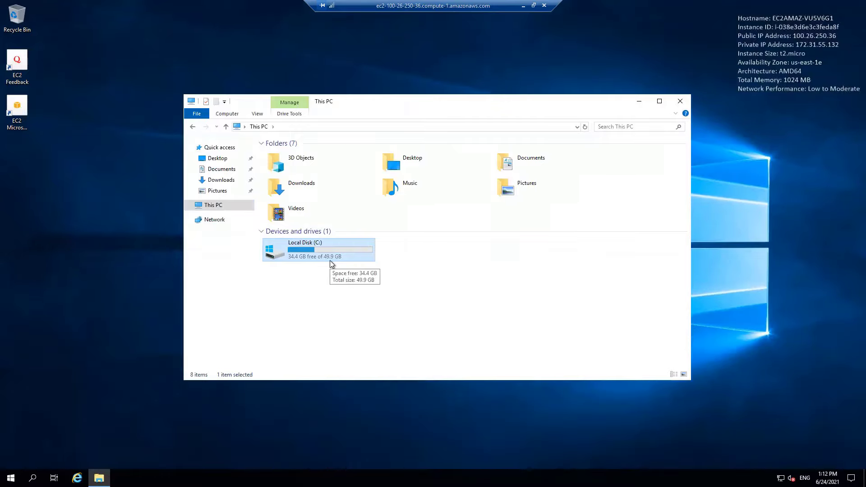
right_click(209, 206)
left_click(237, 323)
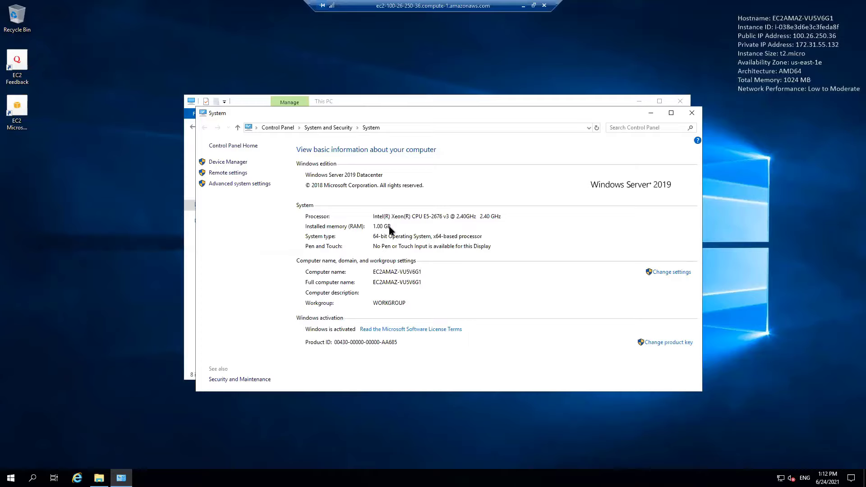
Step: Close the system properties on the remote server and review Local Disk (C:) under This PC
left_click(692, 113)
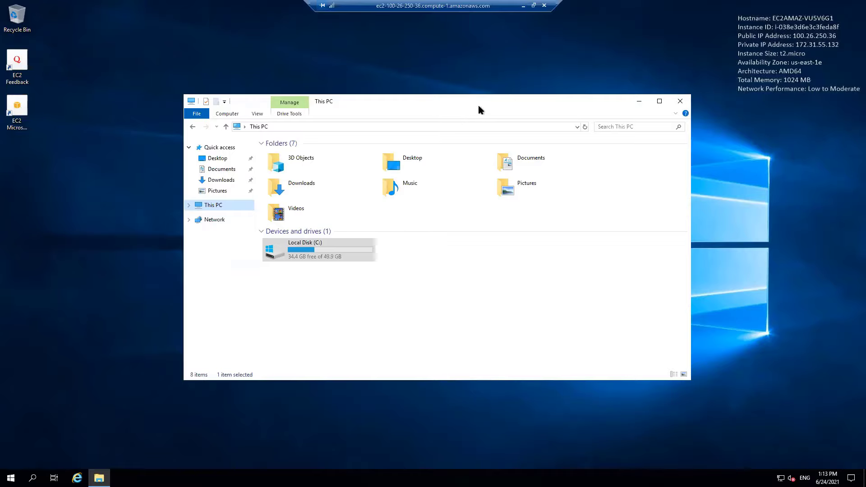
left_click_drag(460, 102, 486, 116)
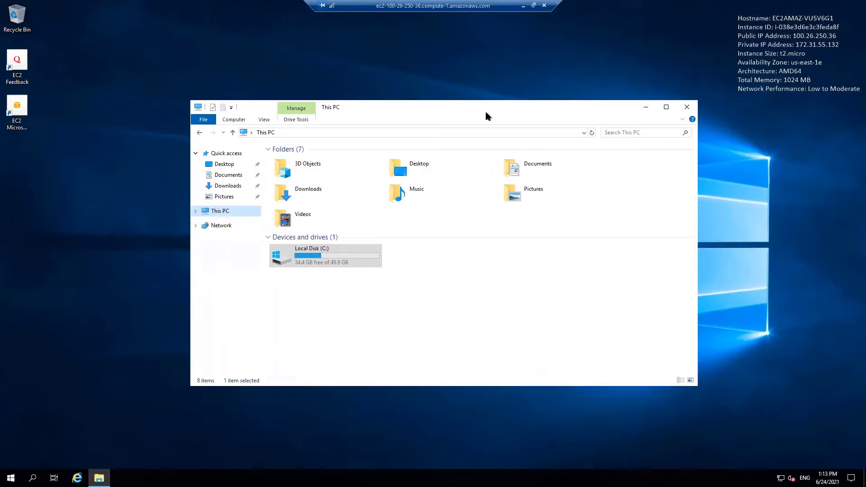
left_click_drag(486, 113, 463, 111)
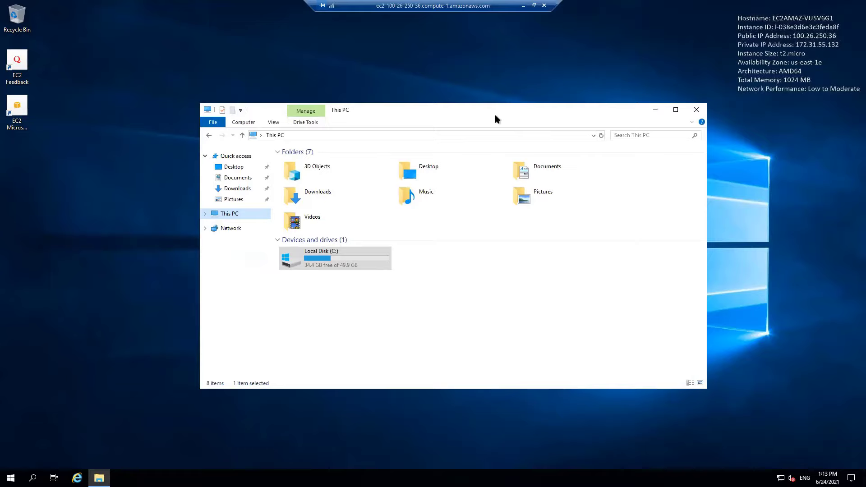
left_click_drag(495, 118, 479, 108)
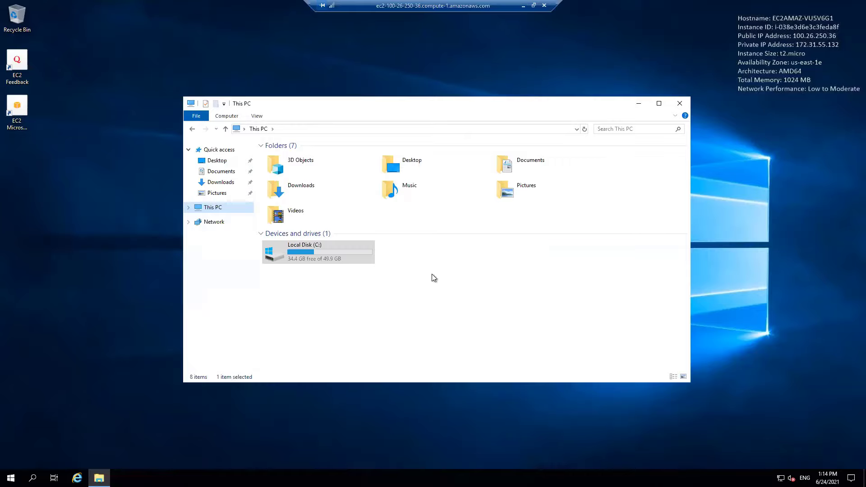
left_click(339, 257)
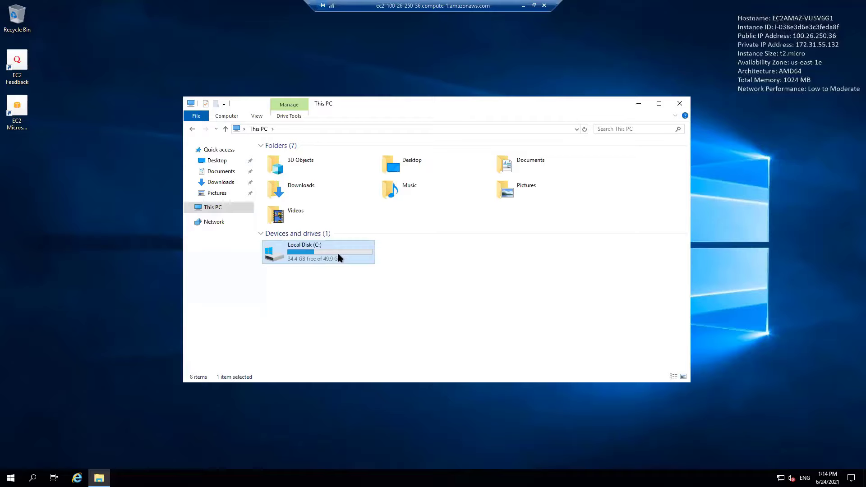
left_click(348, 274)
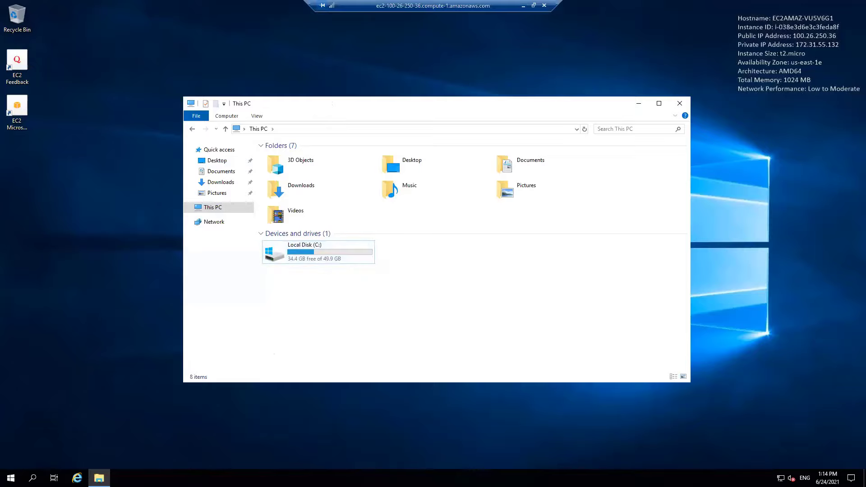
Step: Open Internet Explorer on the remote server and postpone its initial setup
left_click(77, 478)
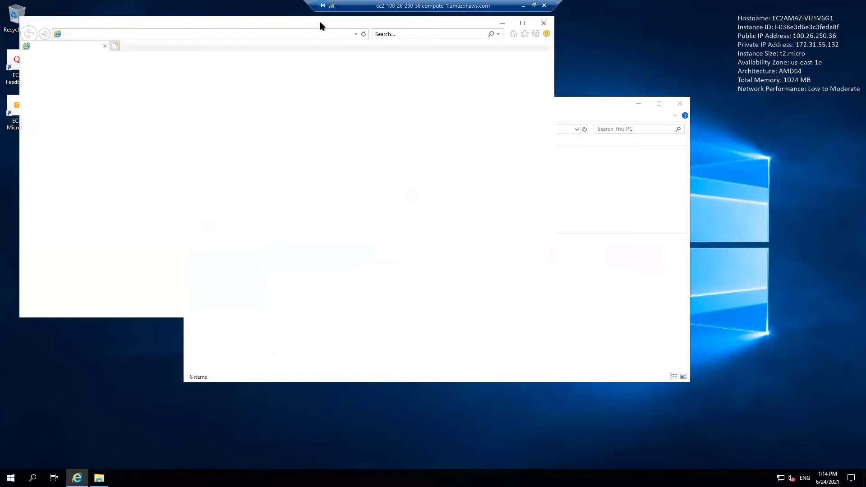
left_click_drag(319, 23, 366, 102)
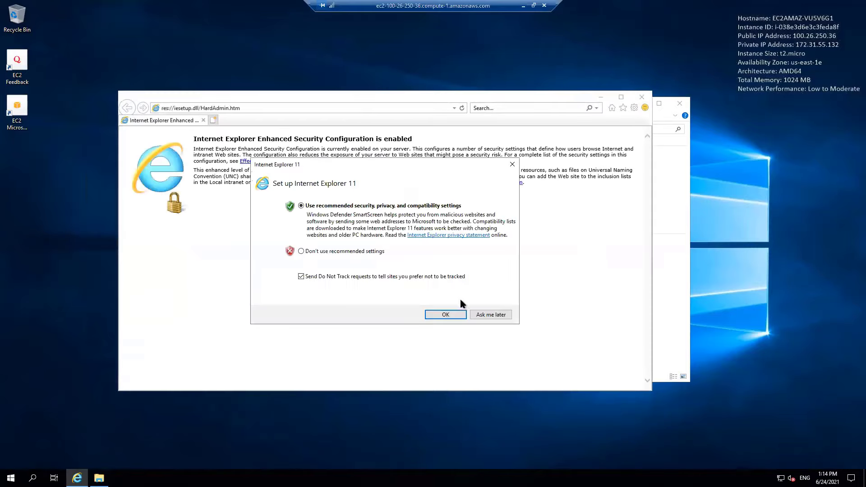
left_click(492, 316)
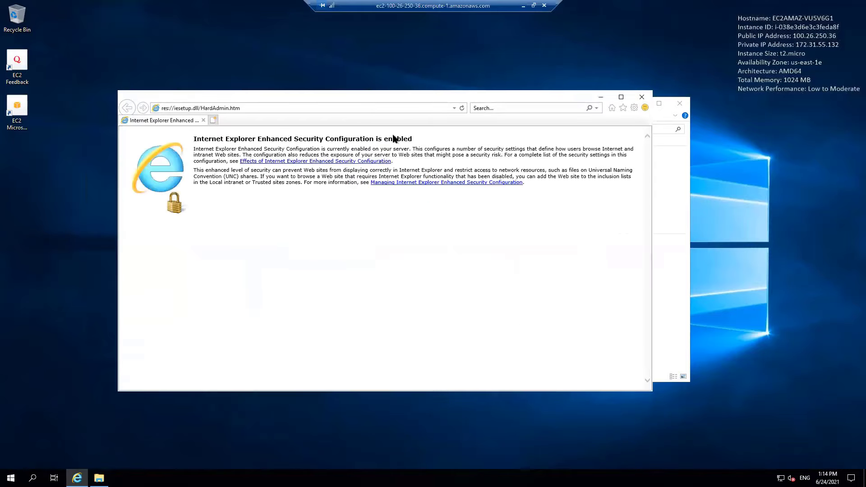
Step: Browse to yahoo.com, accept the secure connection alert and dismiss the blocked content notice
left_click(370, 108)
type("yahoo")
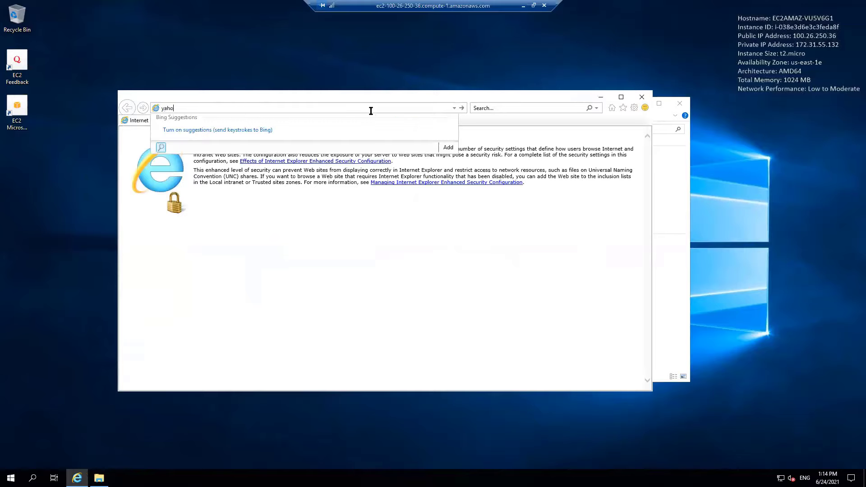
key("Return")
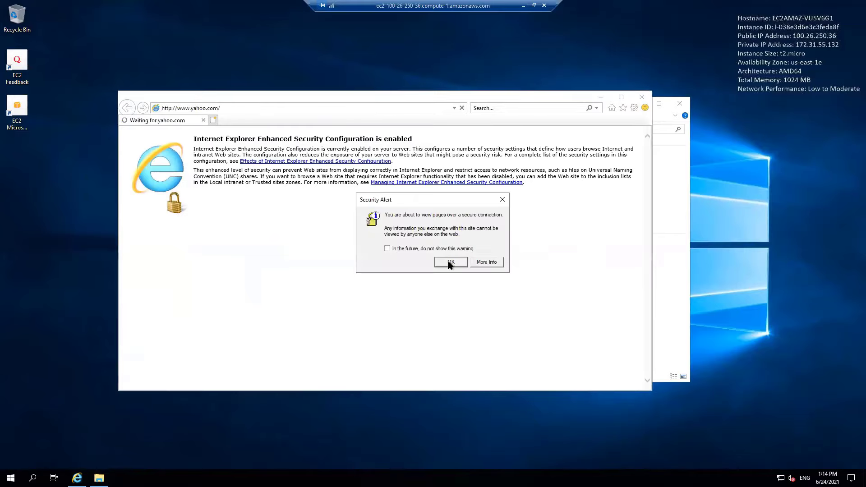
left_click(450, 263)
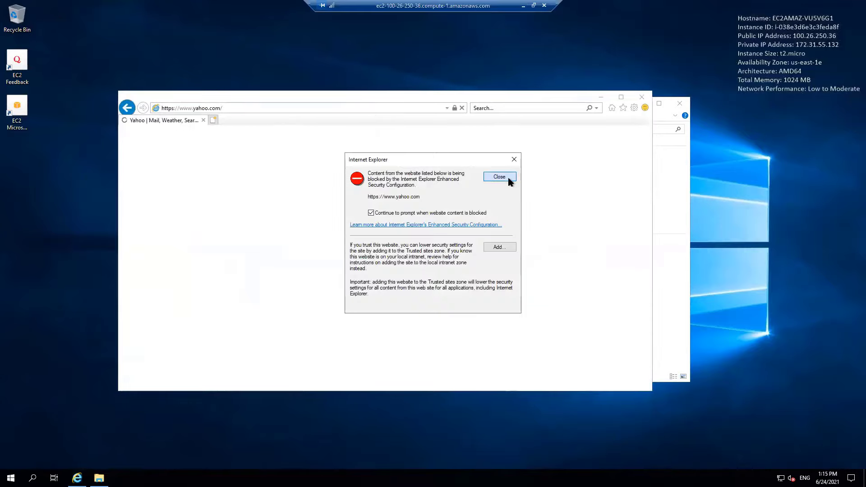
left_click(500, 177)
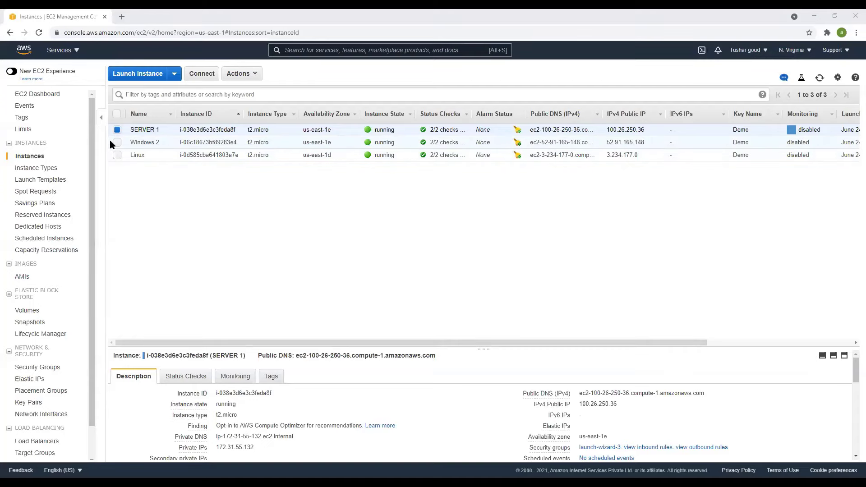
left_click(116, 154)
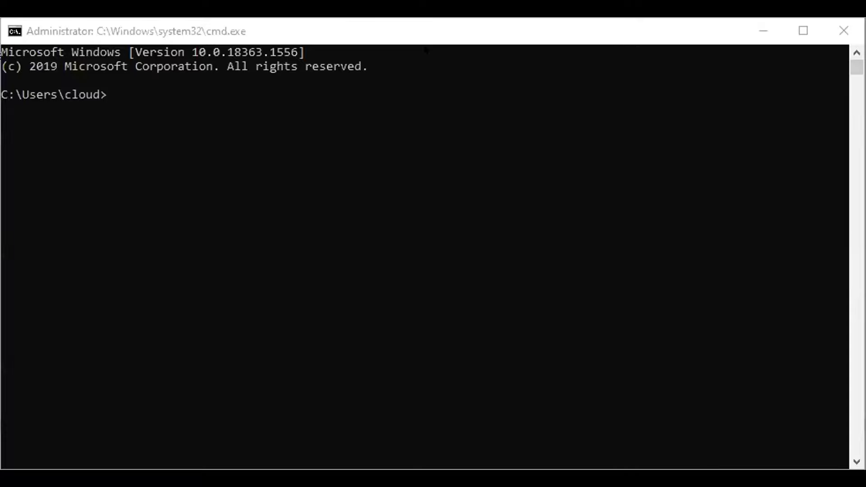
left_click(427, 40)
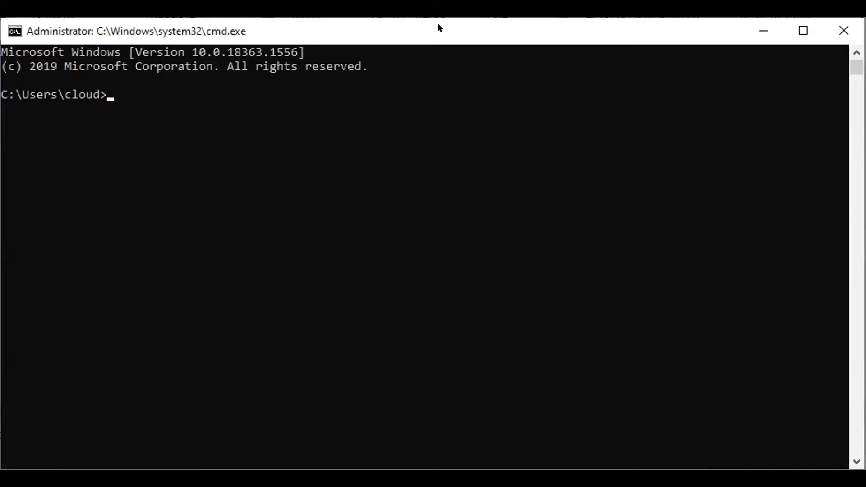
type("ssh -i")
right_click(160, 99)
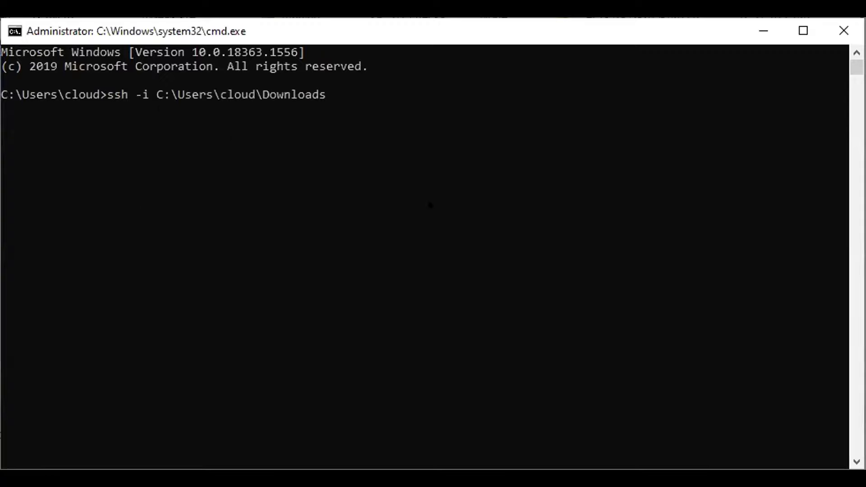
type("\\Demo.pem")
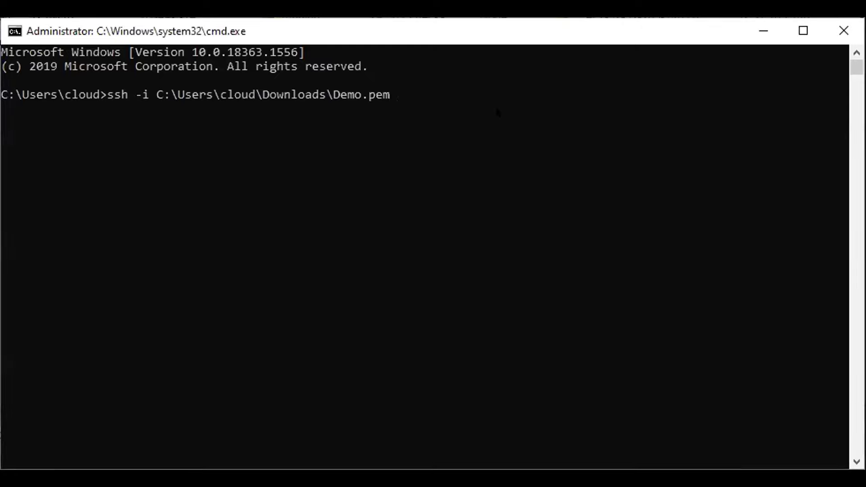
type("ec2-user@")
left_click(523, 146)
type("3.234.177.0")
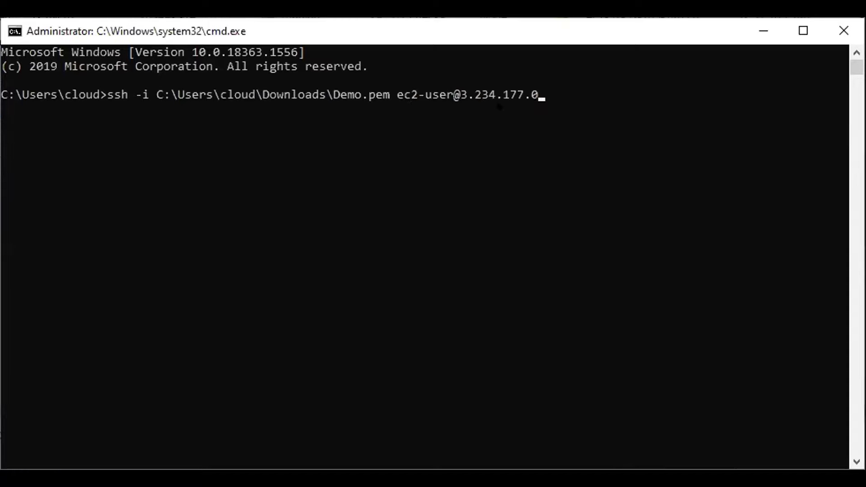
key("Return")
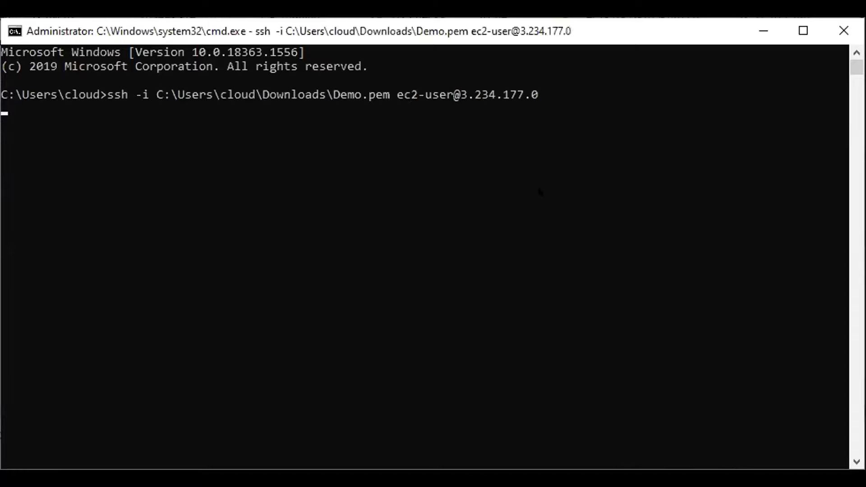
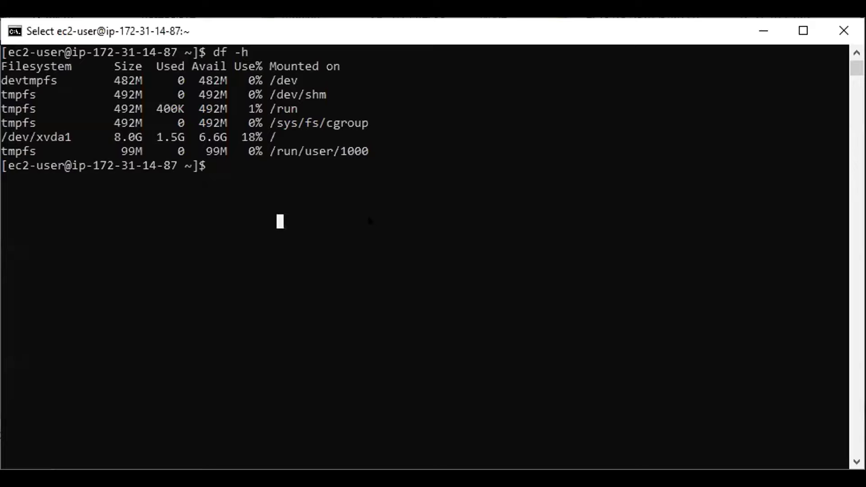
Step: Check the Linux server's memory with free -m and examine the total amount
type("free -m")
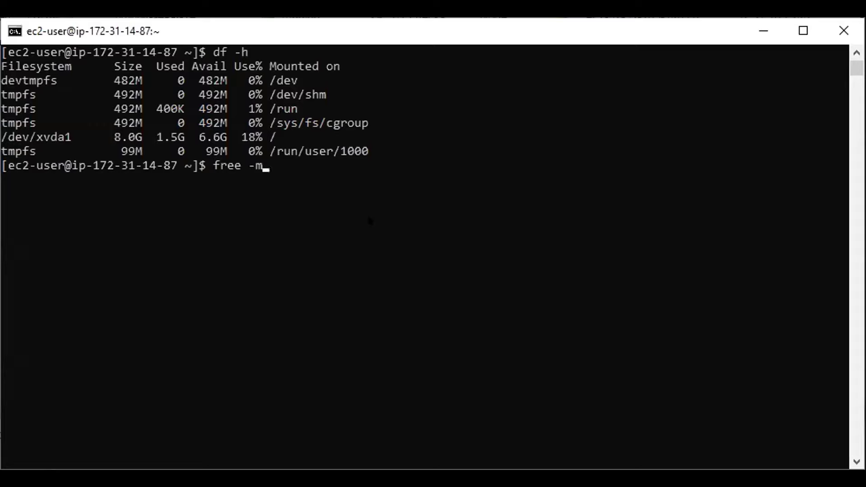
key("Return")
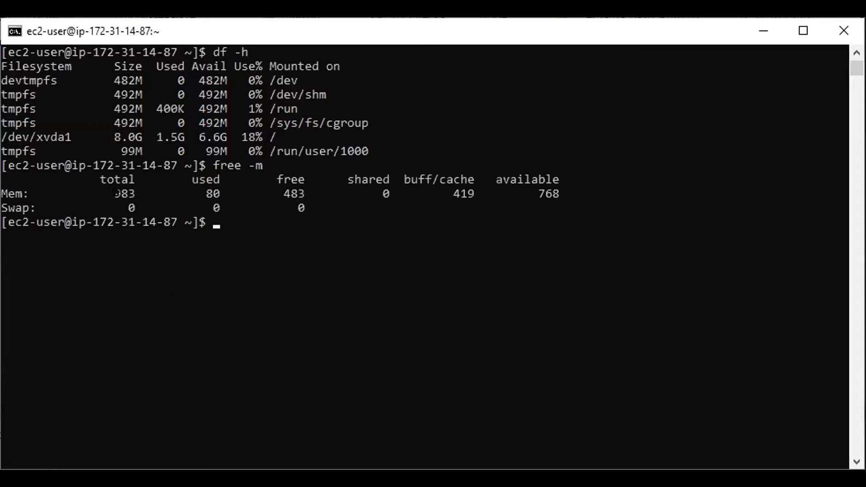
left_click_drag(110, 193, 134, 194)
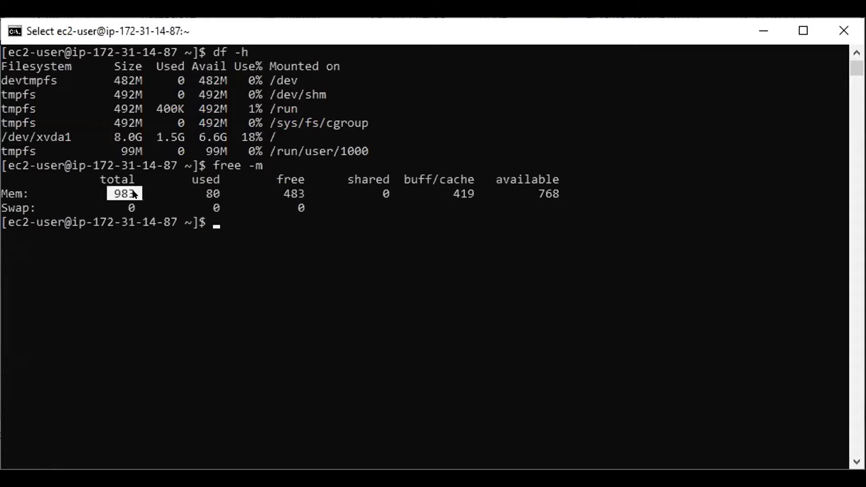
left_click(336, 320)
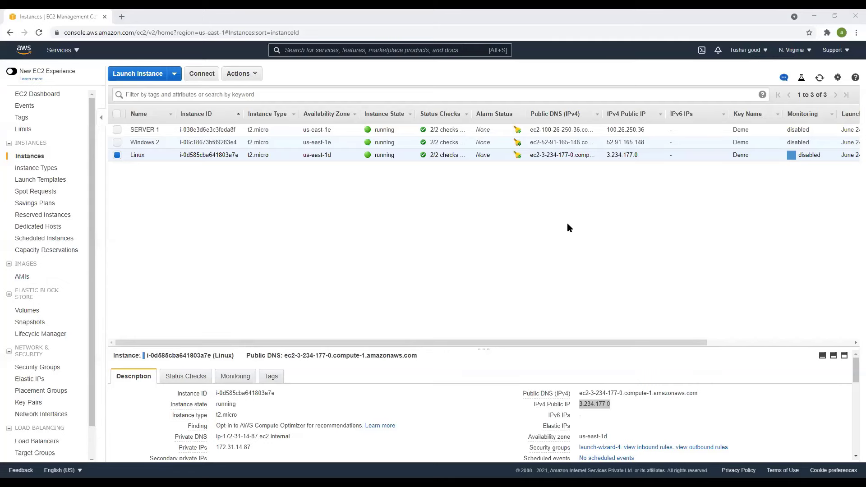
Step: Switch back to the EC2 console and refresh the instances list
left_click(820, 78)
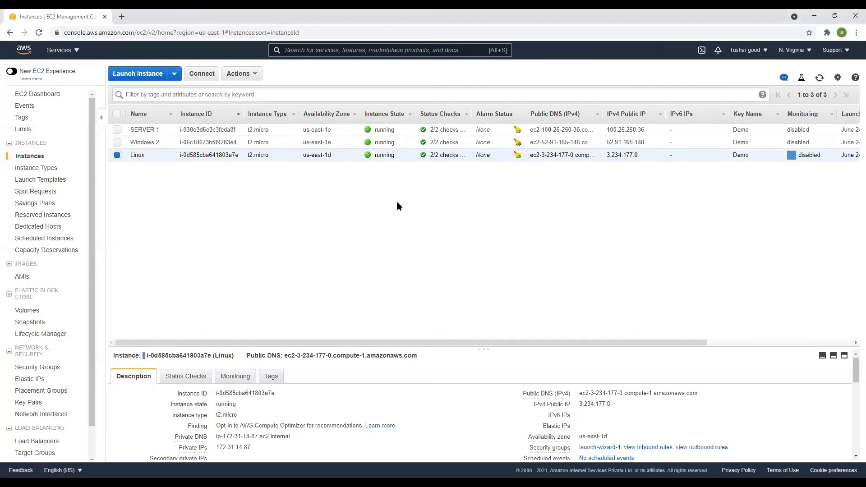